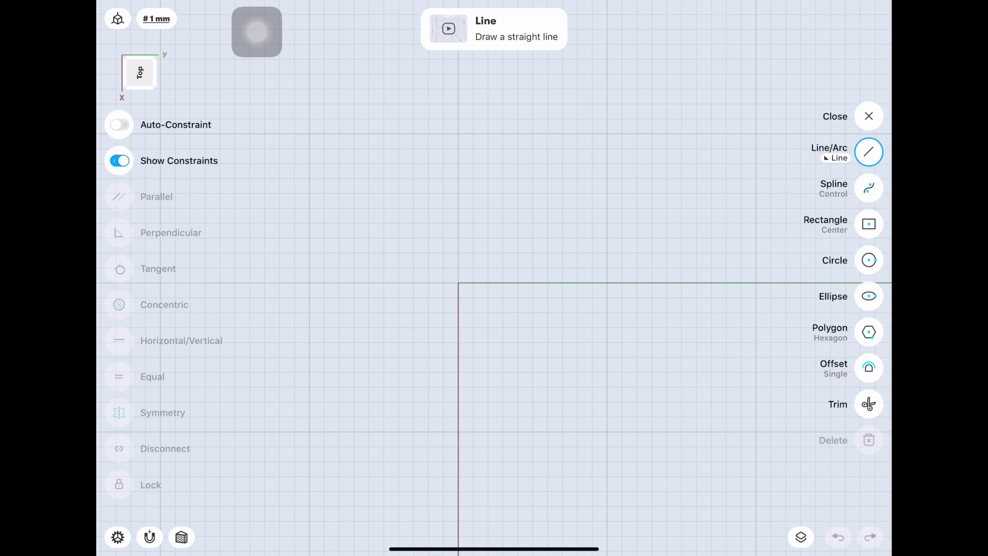
Step: Draw a square centred on the origin with the centre-rectangle tool
key("r")
left_click(868, 224)
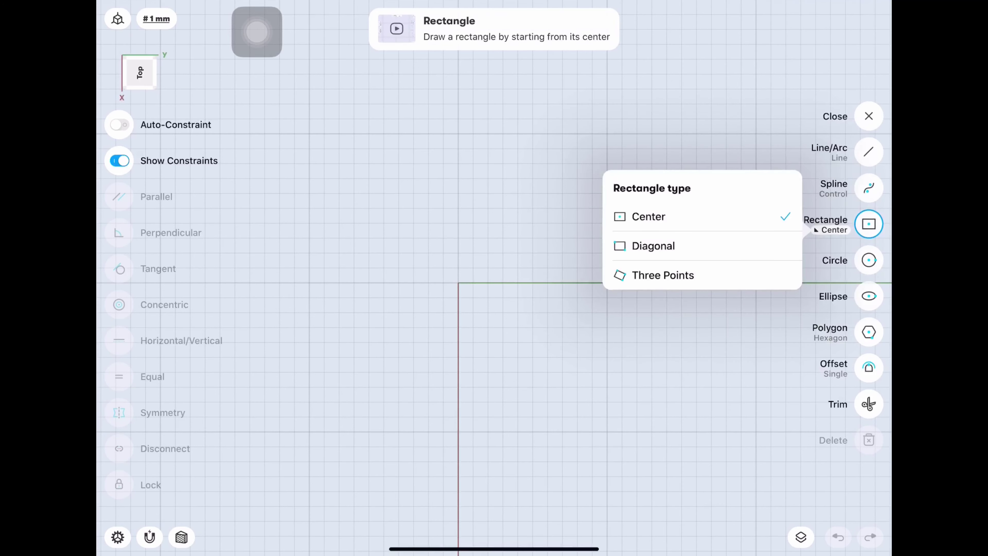
key("Escape")
left_click_drag(458, 282, 606, 431)
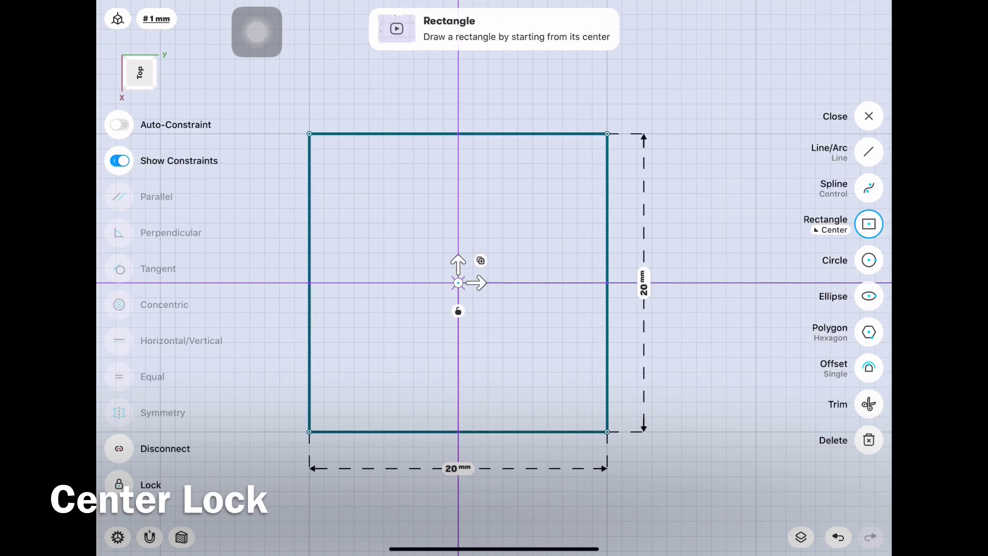
Step: Constrain two square sides equal and dimension the edge at 100 mm
left_click(720, 389)
left_click(607, 342)
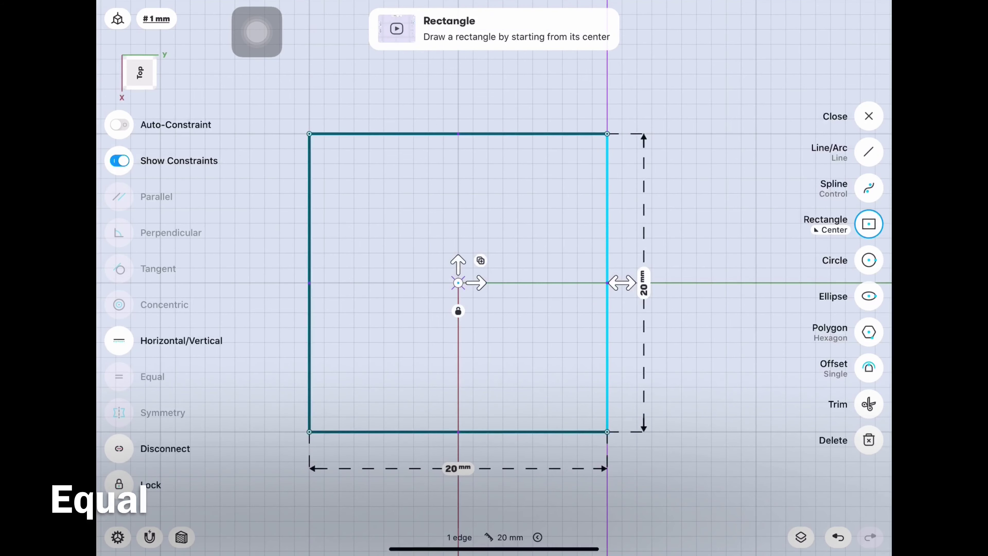
left_click(505, 431)
left_click(118, 376)
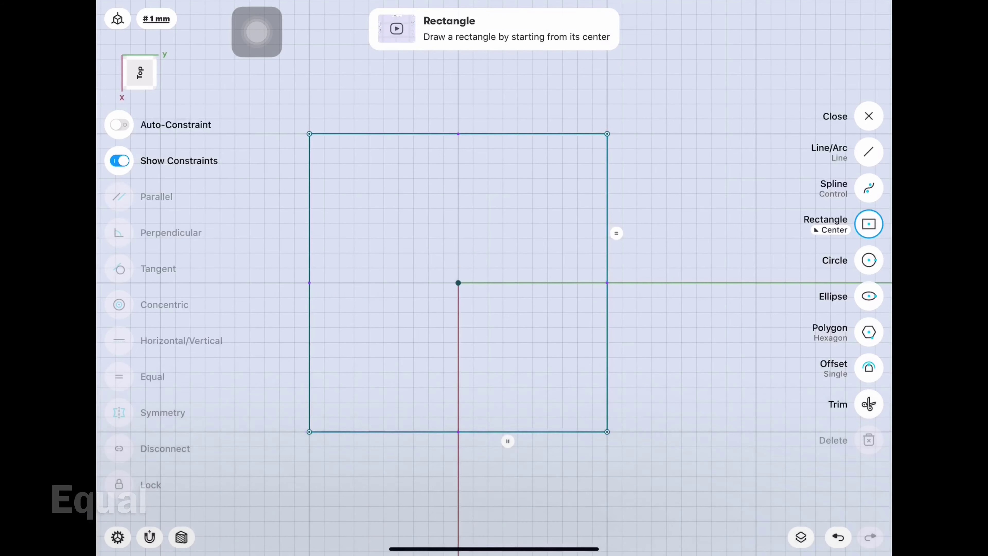
left_click(607, 343)
left_click(644, 282)
left_click(603, 334)
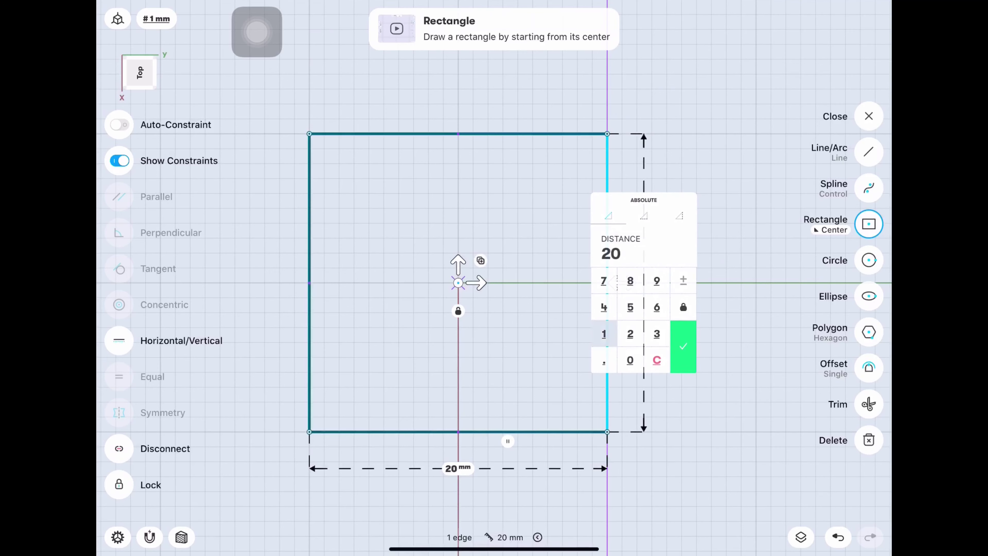
left_click(629, 360)
left_click(683, 346)
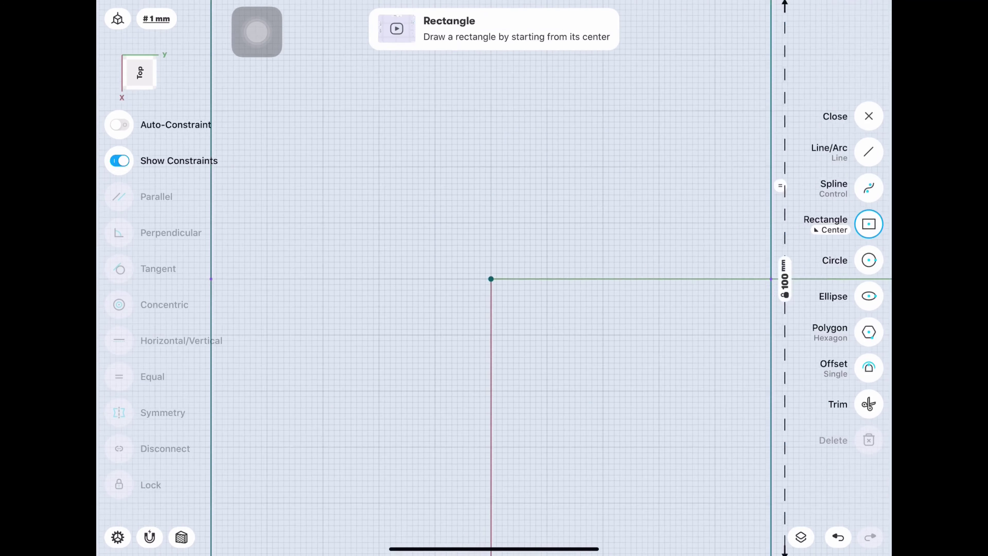
left_click(868, 152)
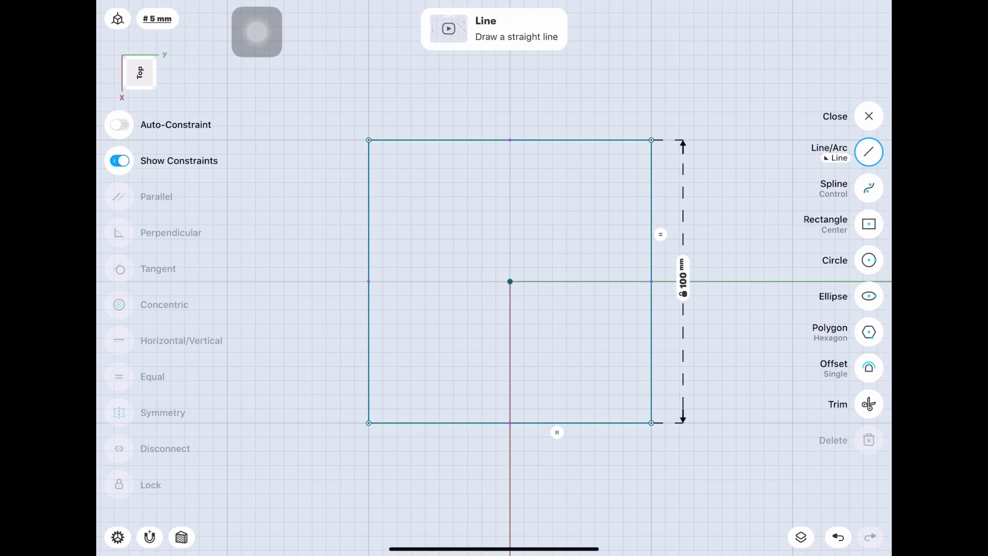
Step: Draw a circle at the square's centre with a 40 mm radius
left_click(868, 260)
left_click_drag(509, 281, 580, 352)
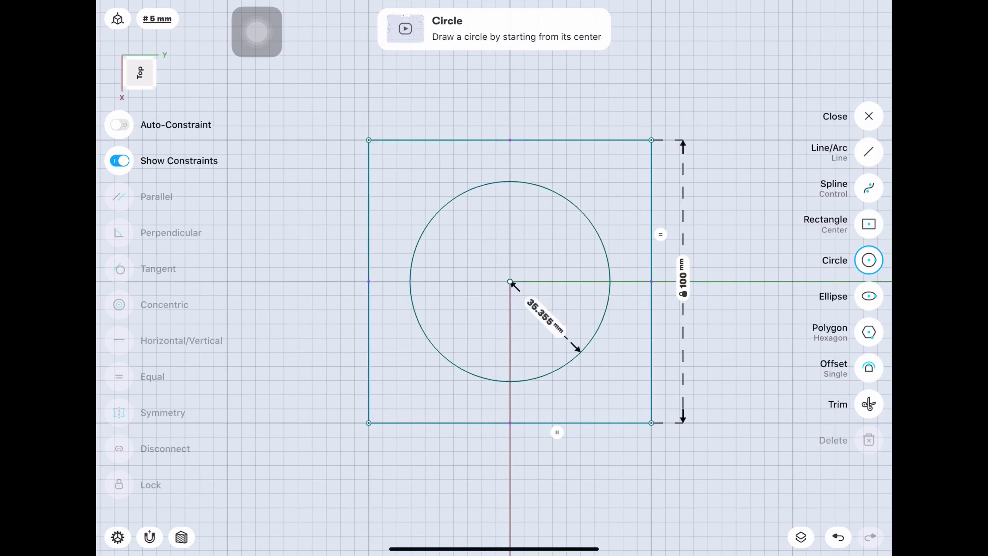
left_click(578, 238)
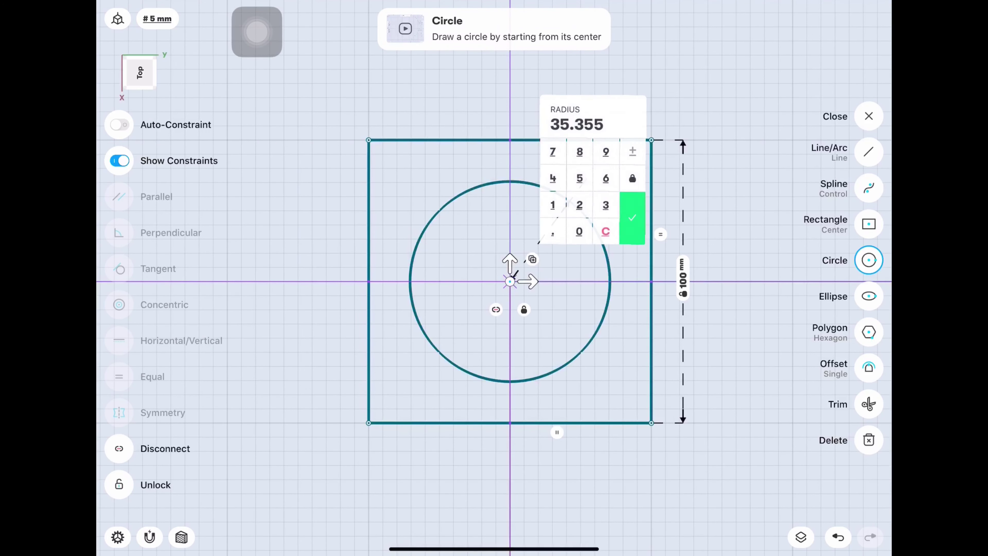
left_click(553, 178)
left_click(632, 217)
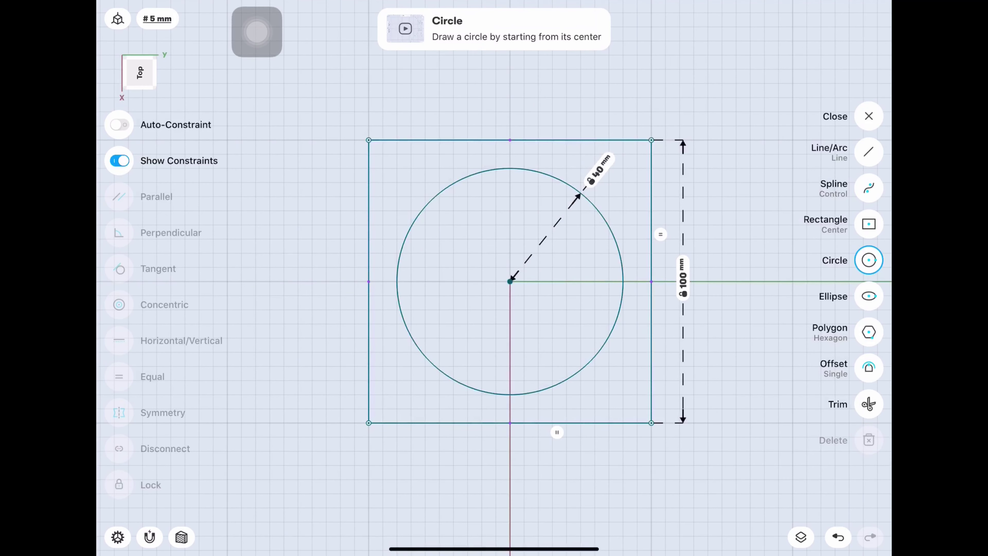
left_click_drag(599, 169, 613, 172)
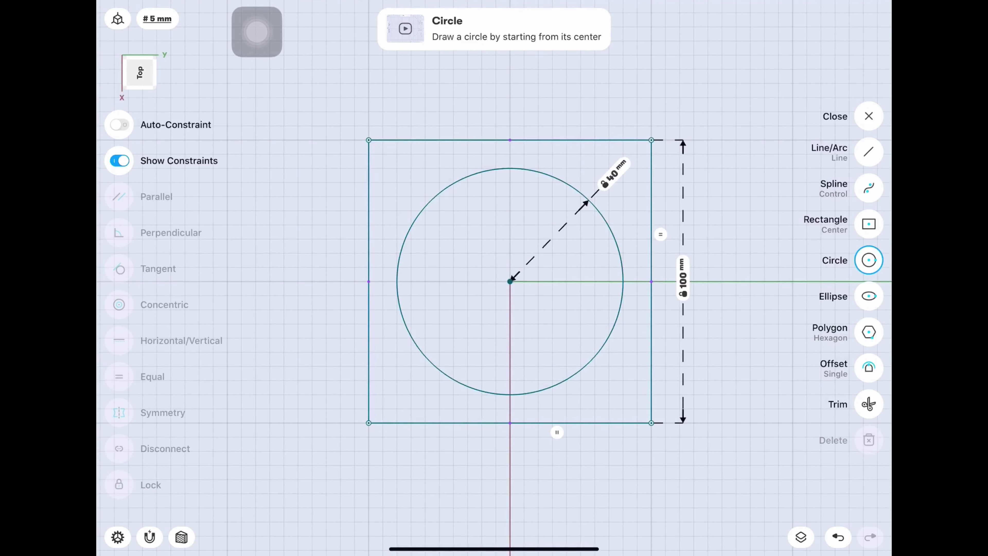
Step: Add a vertical centre line and offset it 35 mm to both sides
left_click(869, 152)
left_click_drag(510, 168, 510, 394)
scroll(525, 256, "up", 2)
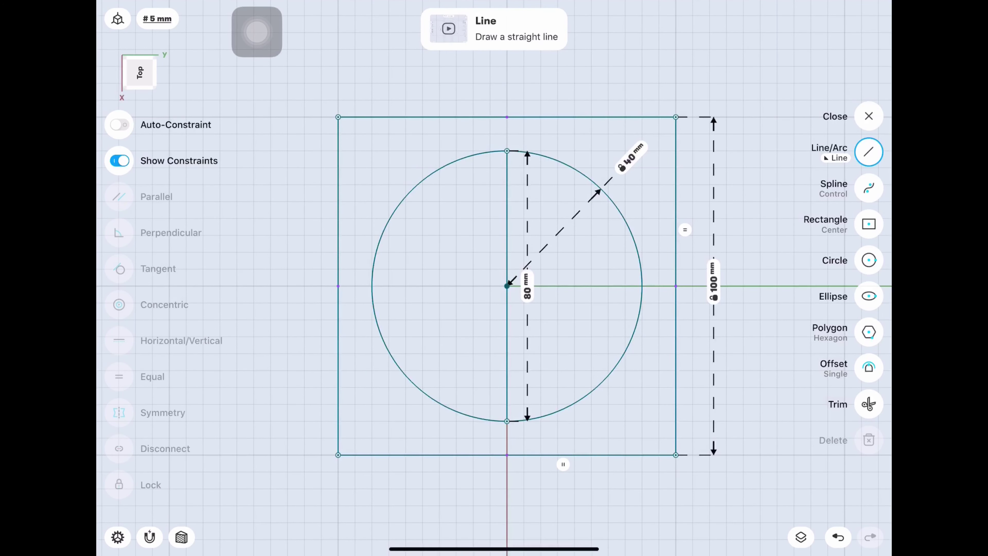
left_click(869, 367)
left_click_drag(507, 234, 625, 234)
left_click_drag(507, 233, 391, 233)
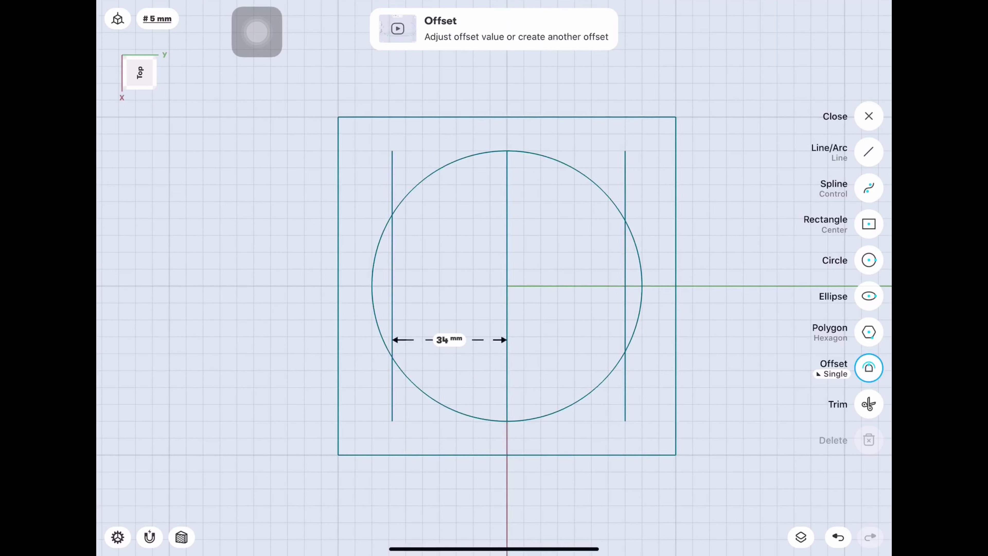
left_click(448, 339)
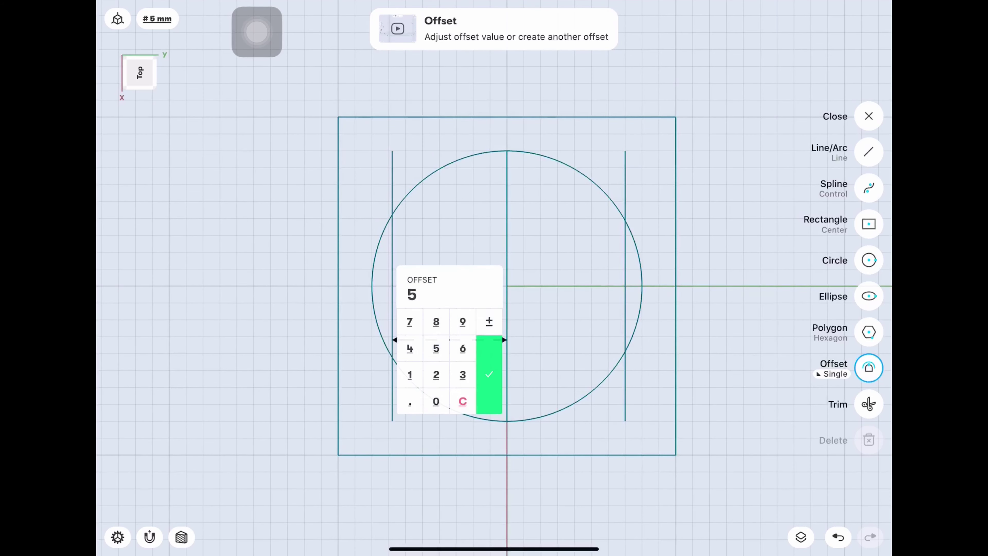
left_click(463, 374)
left_click(436, 348)
left_click(489, 374)
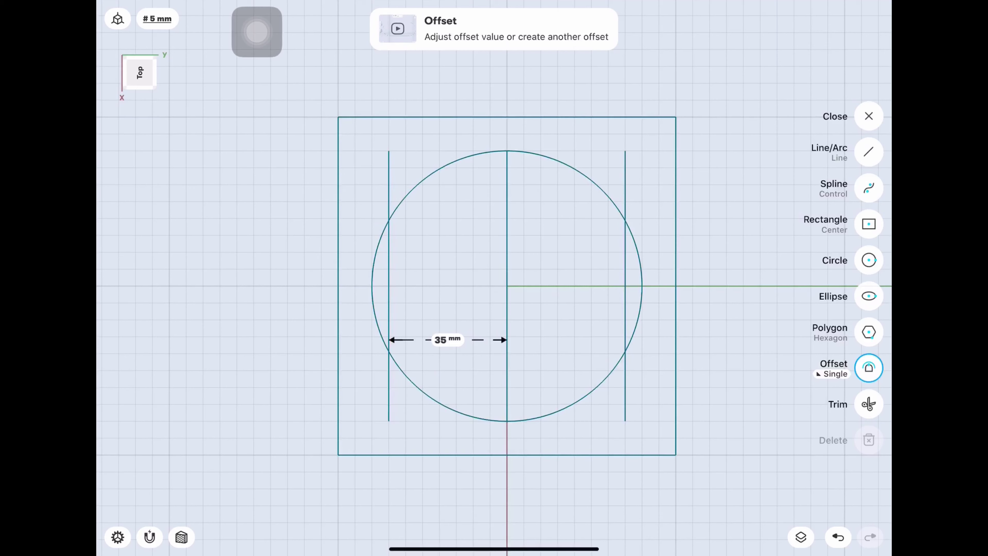
Step: Trim the circle arcs outside both offset lines, then select the centre line
left_click(868, 404)
left_click(640, 286)
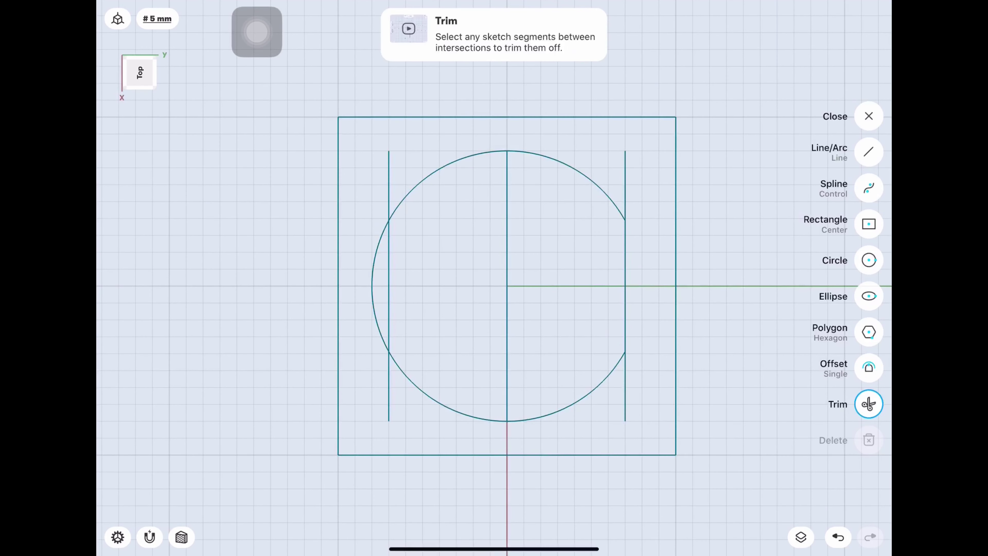
left_click(373, 286)
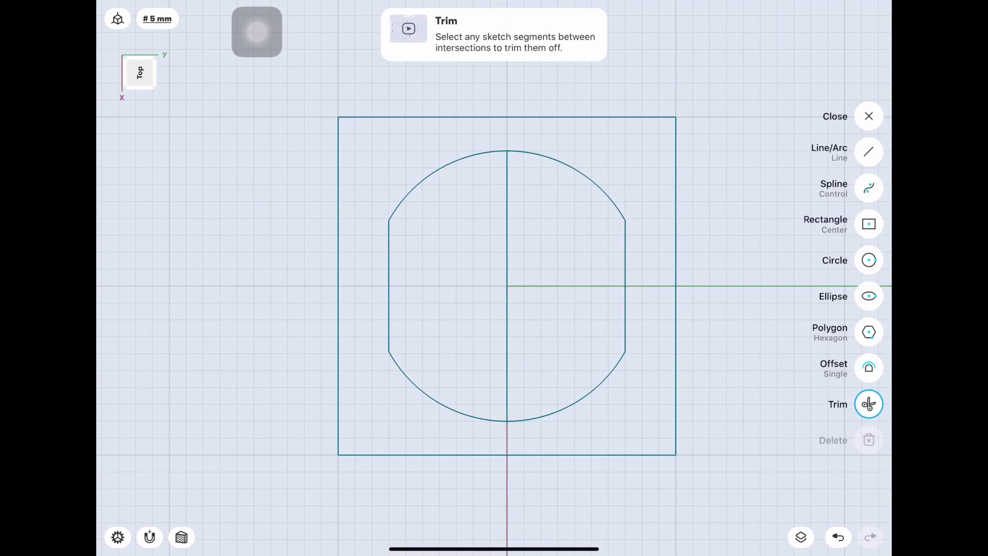
left_click(868, 152)
left_click(507, 233)
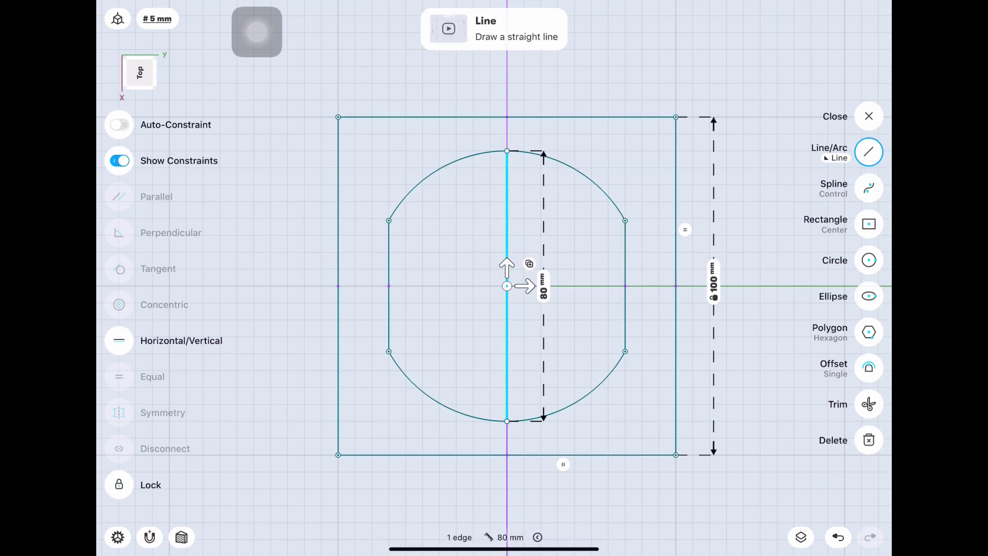
Step: Delete the centre line and extrude the circle and square faces 10 mm down
key("Delete")
key("Escape")
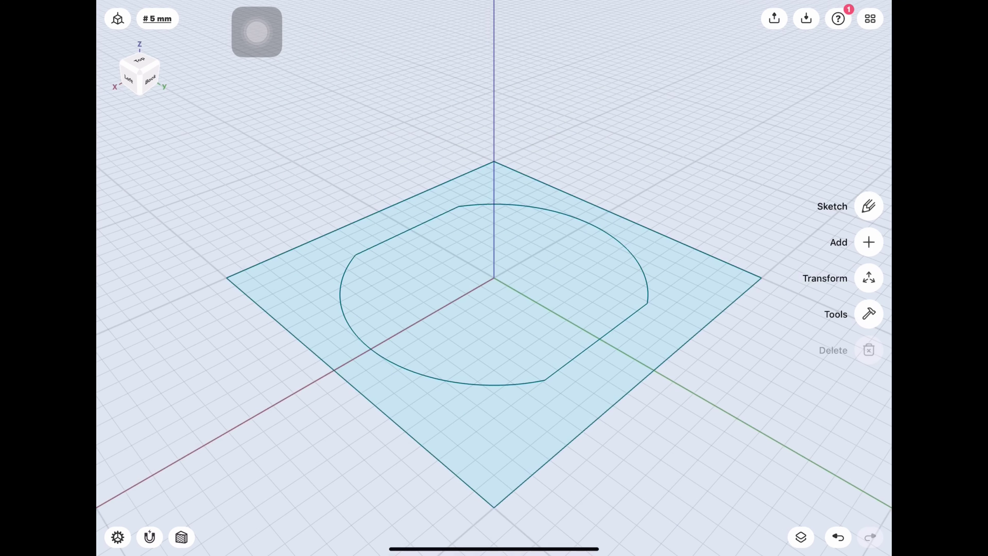
left_click(512, 331)
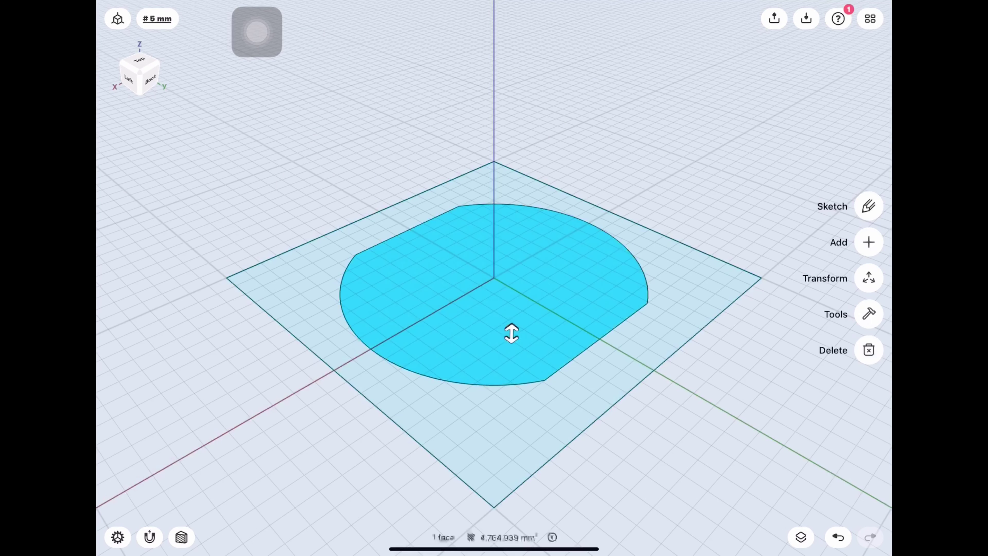
left_click(519, 407)
left_click_drag(520, 407, 520, 441)
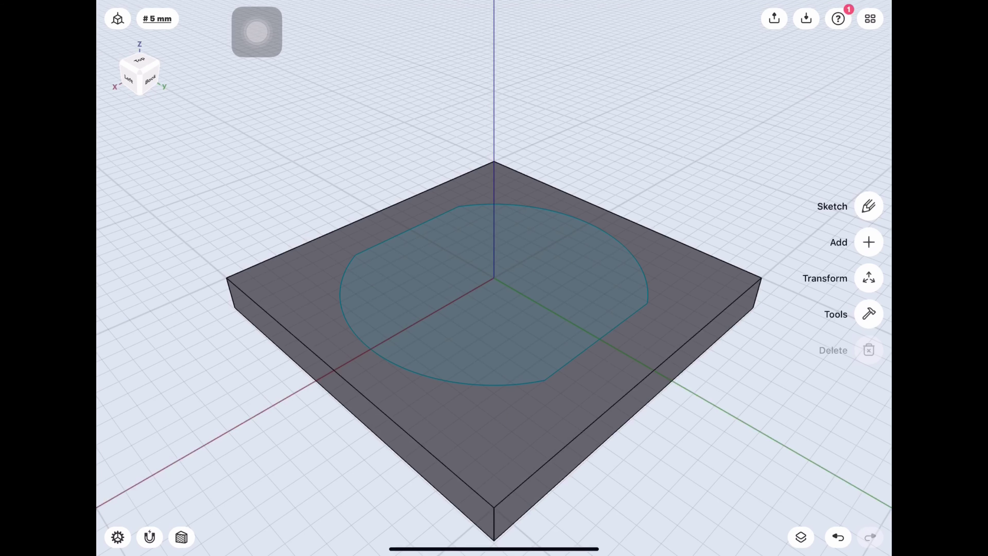
Step: Extrude the flattened circle face up 40 mm with a 5° draft
left_click(868, 313)
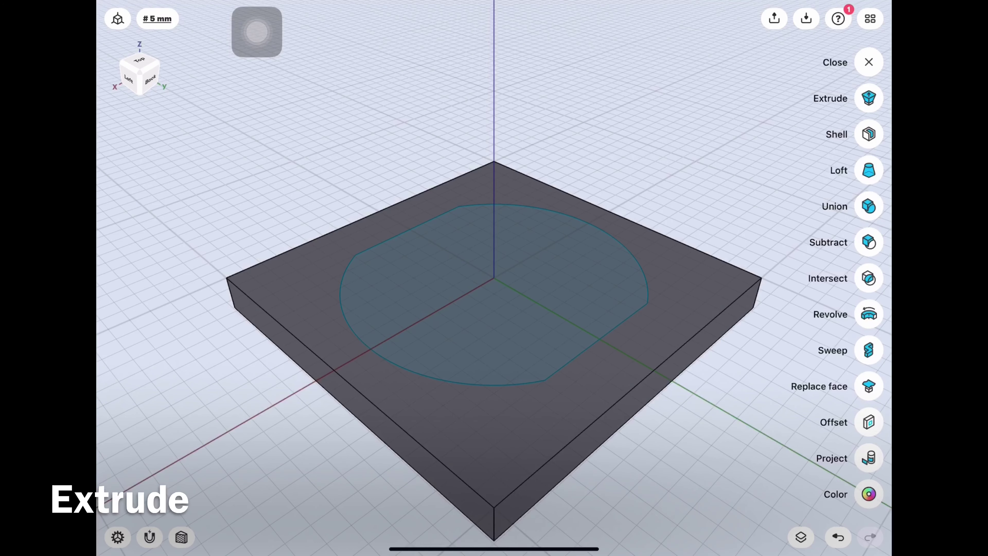
left_click(868, 98)
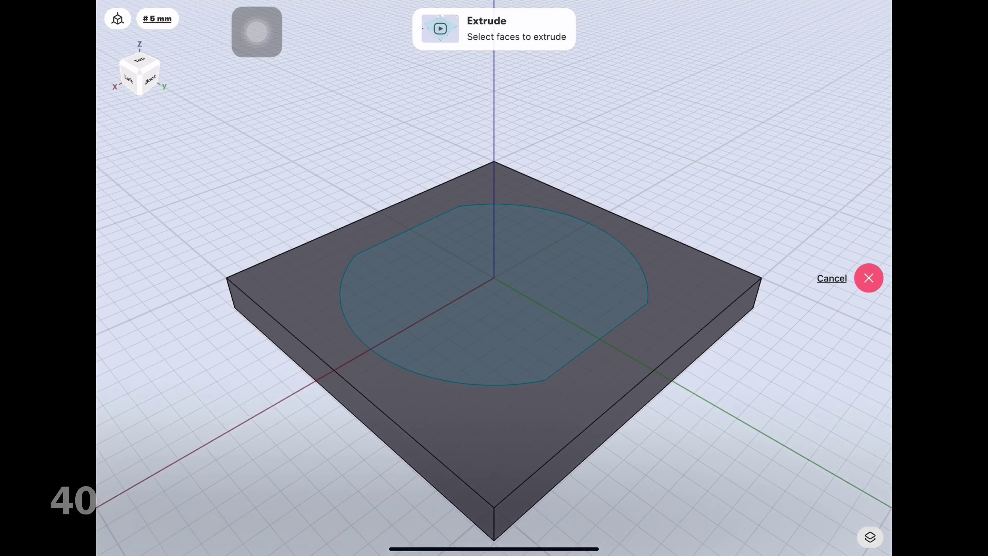
left_click(494, 296)
left_click_drag(493, 267, 494, 122)
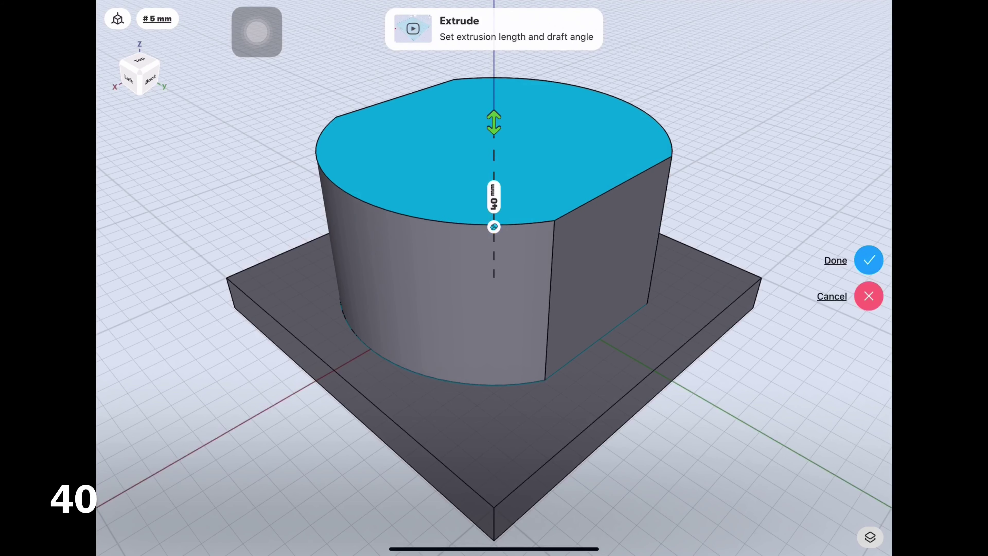
scroll(494, 273, "down", 2)
scroll(494, 273, "down", 3)
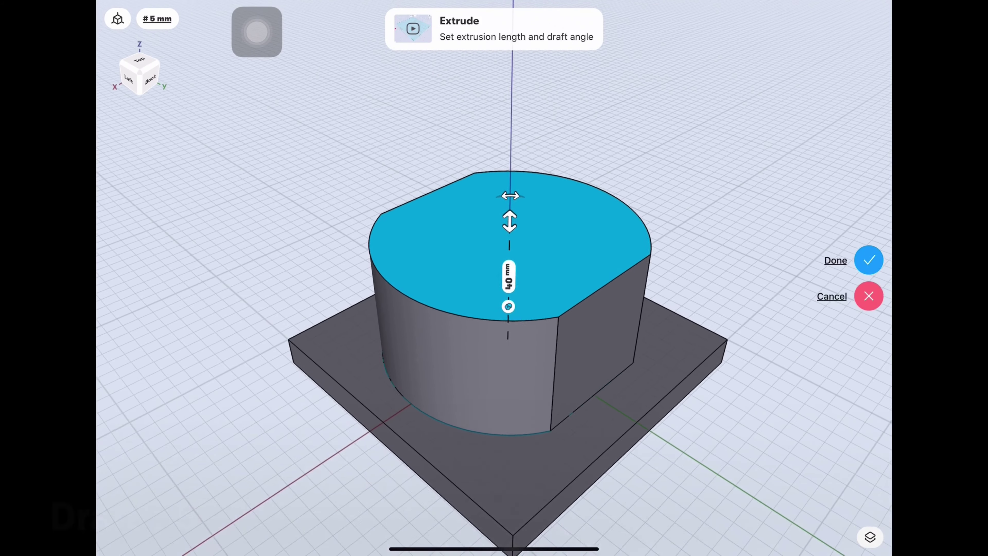
scroll(505, 273, "down", 2)
mouse_move(525, 192)
left_mouse_down()
mouse_move(509, 194)
mouse_move(536, 194)
mouse_move(509, 193)
mouse_move(522, 192)
left_mouse_up()
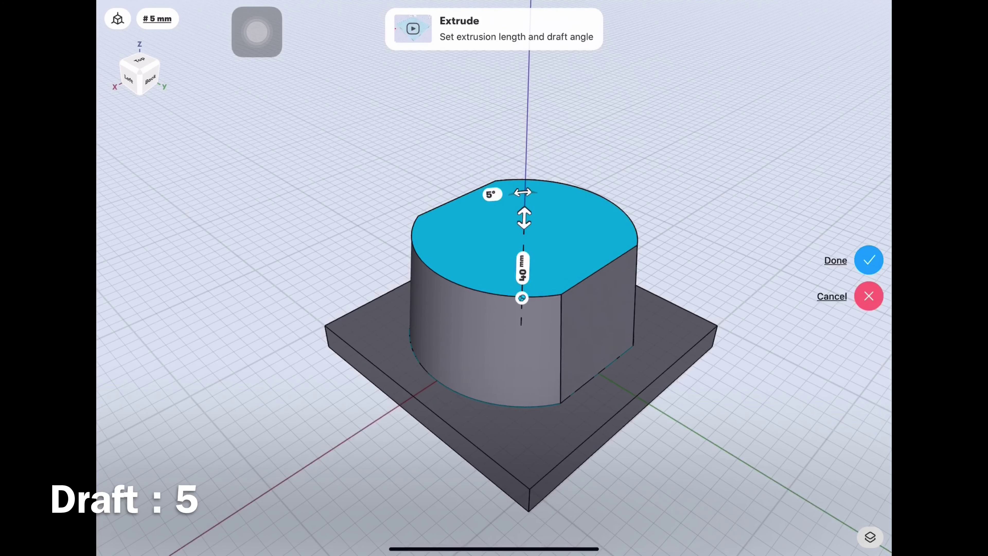
left_click(868, 260)
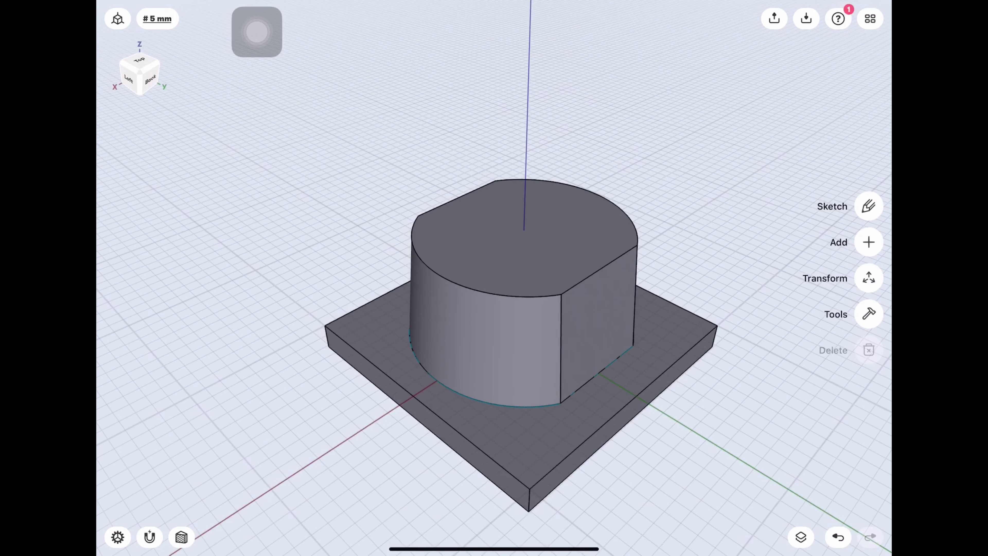
Step: Orbit and check the part from side, back and three-quarter views
left_click_drag(506, 350, 536, 288)
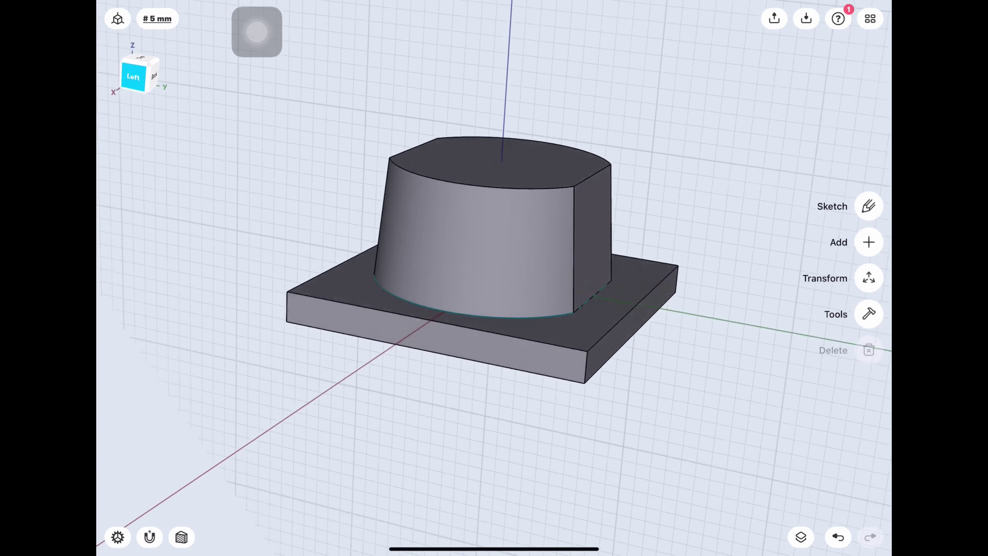
left_click(133, 77)
left_click_drag(133, 77, 140, 93)
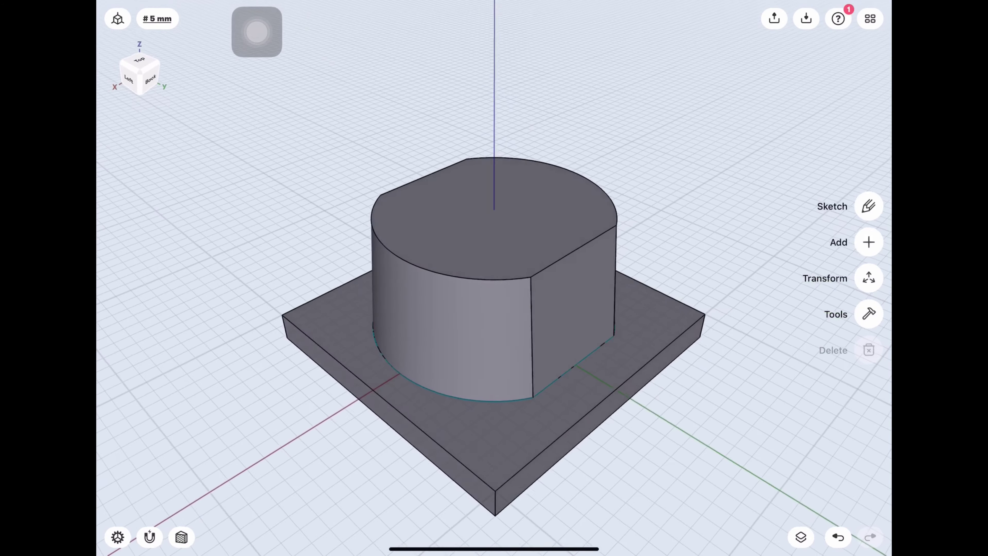
left_click(150, 80)
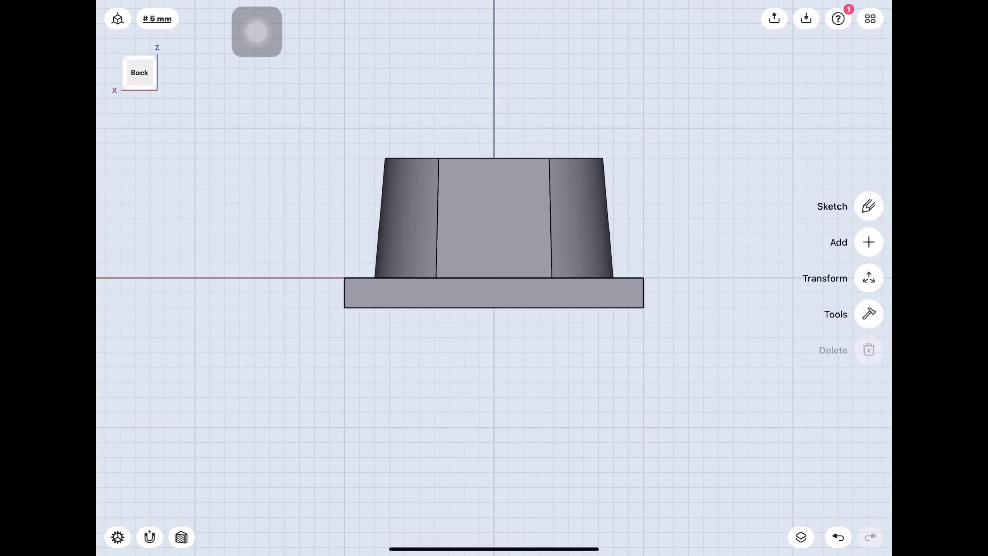
left_click(139, 73)
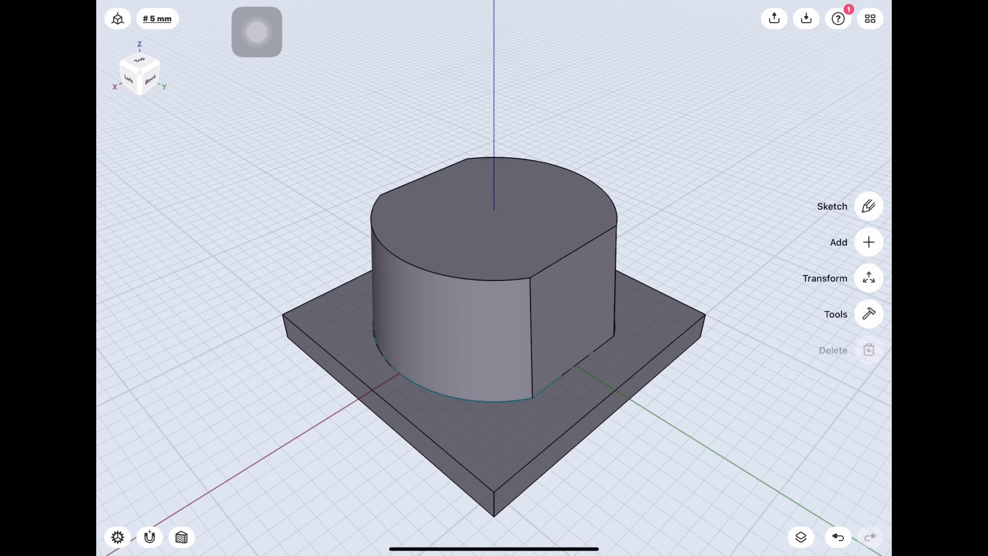
Step: Hide Sketch plane 01 and Body 01, then face the Left plane
left_click(800, 537)
left_click(874, 87)
left_click(874, 51)
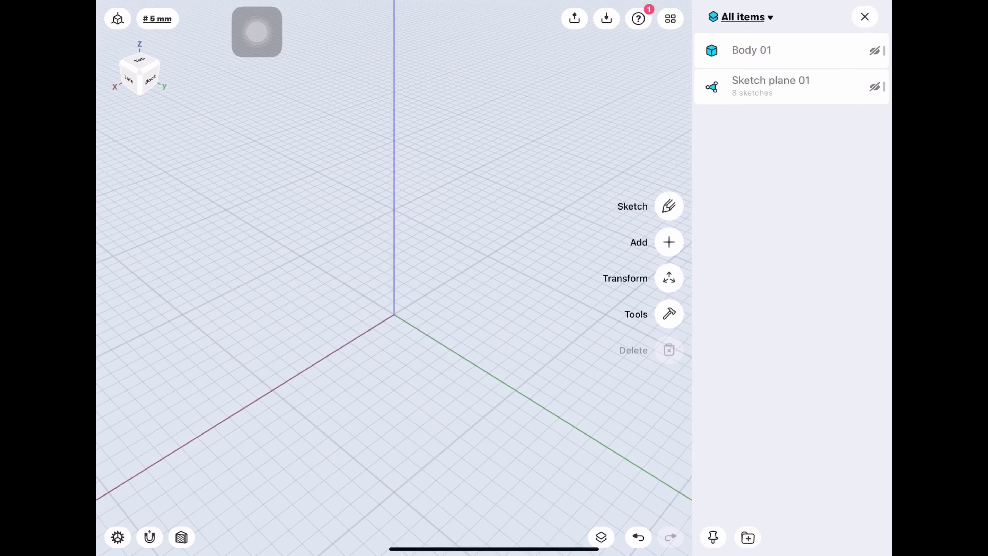
left_click(865, 17)
left_click(128, 80)
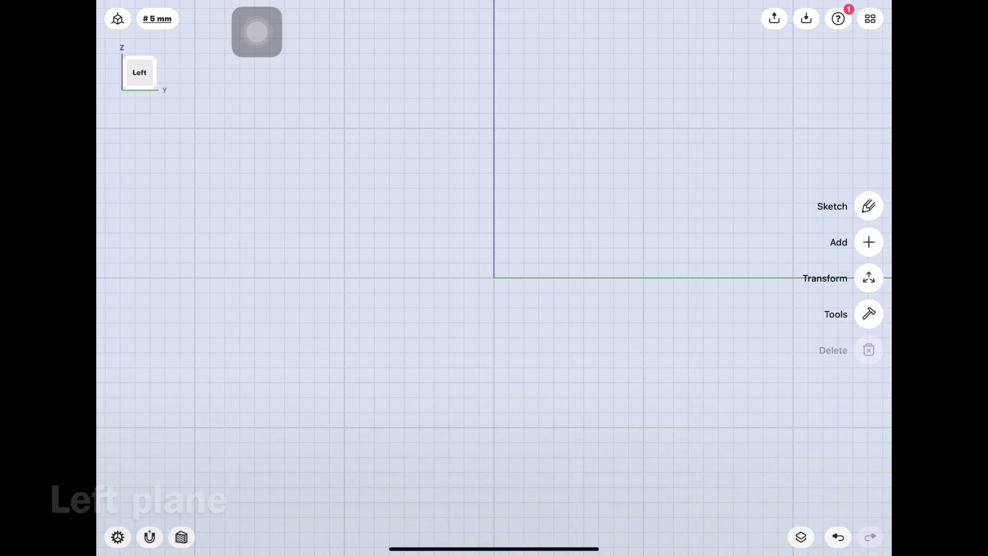
Step: Sketch on the Left plane a vertical line from the origin, dimensioned 50 mm
scroll(417, 359, "down", 5)
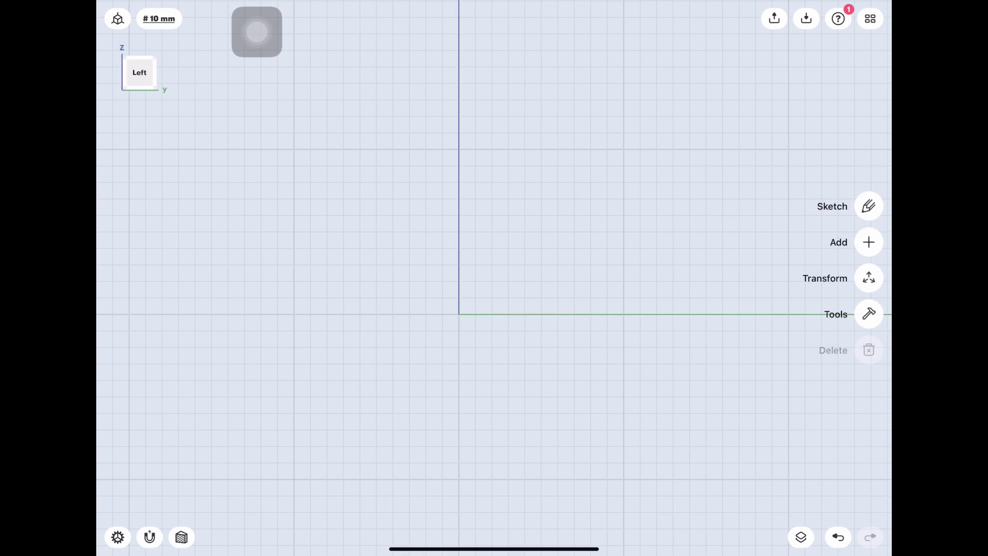
left_click(869, 205)
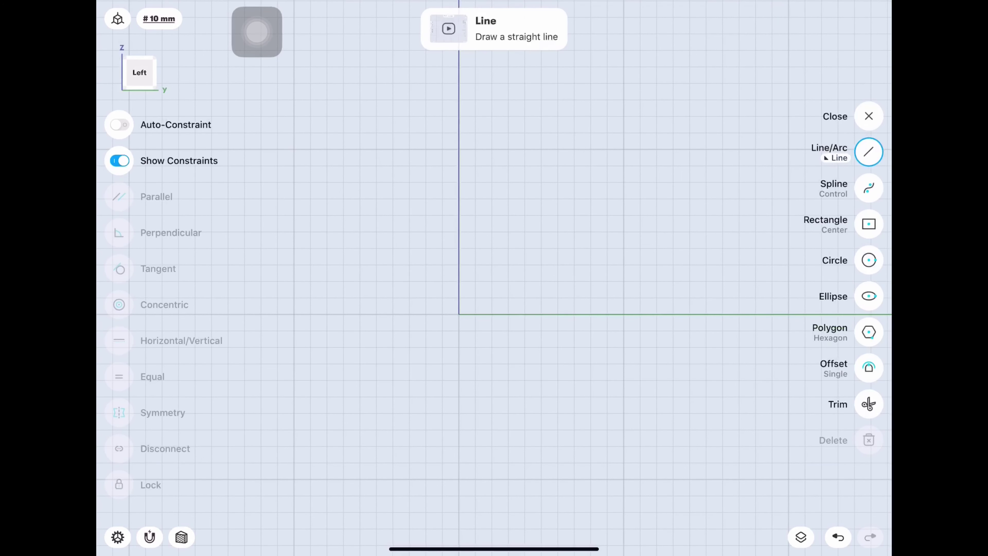
left_click_drag(459, 314, 459, 149)
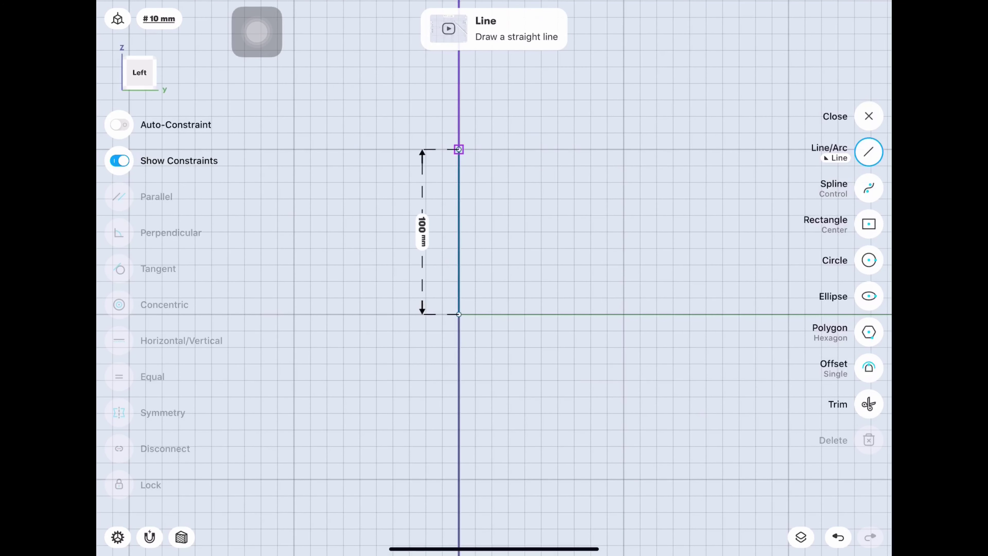
left_click(422, 231)
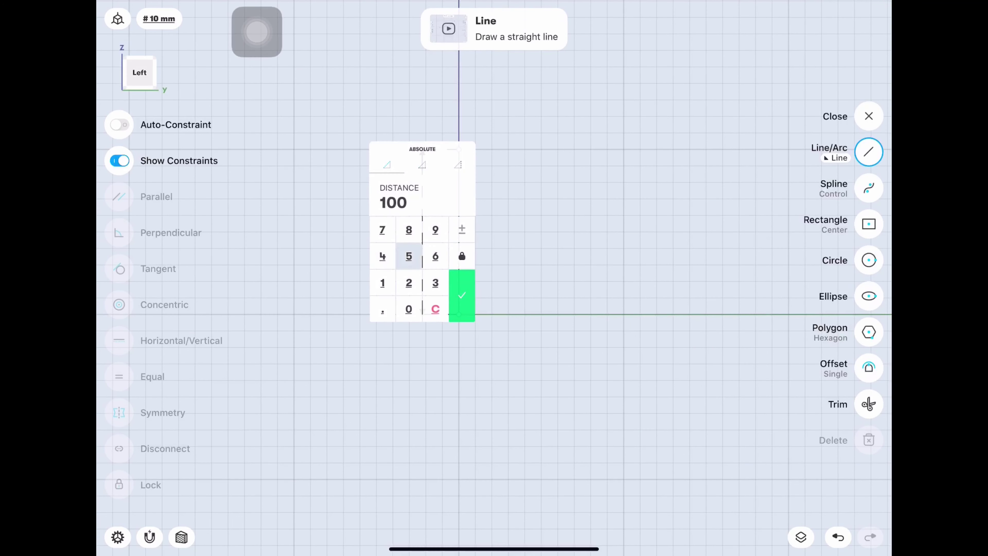
type("50")
left_click(462, 296)
scroll(474, 218, "up", 3)
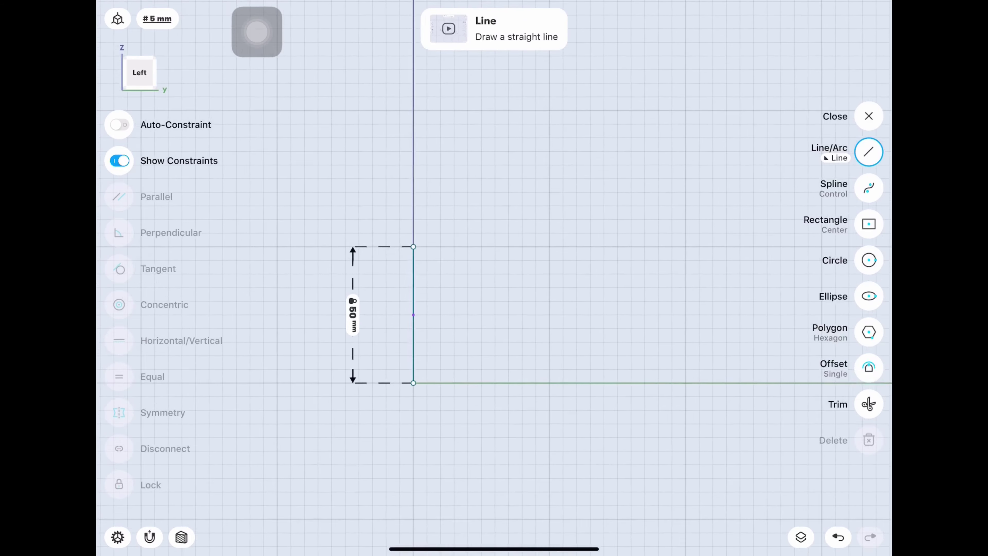
scroll(474, 218, "up", 2)
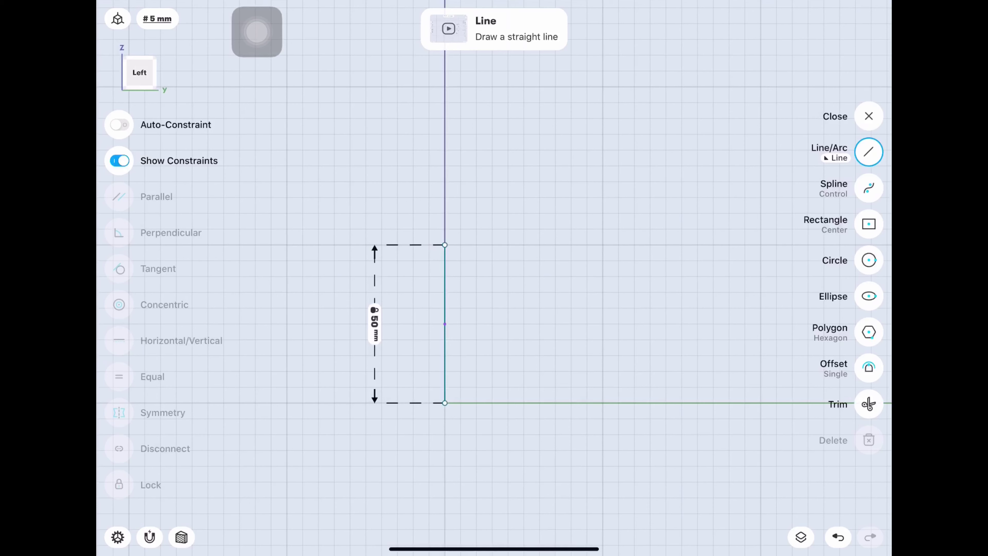
Step: Offset the vertical line 15 mm sideways and lock the copy
left_click(868, 368)
left_click_drag(444, 323, 495, 323)
left_click(469, 358)
key("BackSpace")
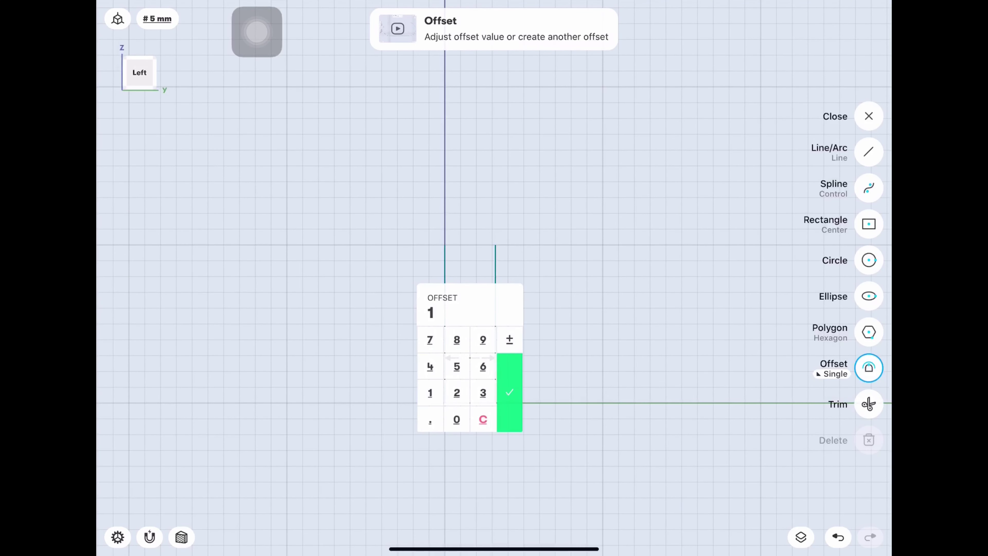
type("5")
left_click(509, 393)
scroll(422, 361, "up", 2)
scroll(422, 361, "up", 2)
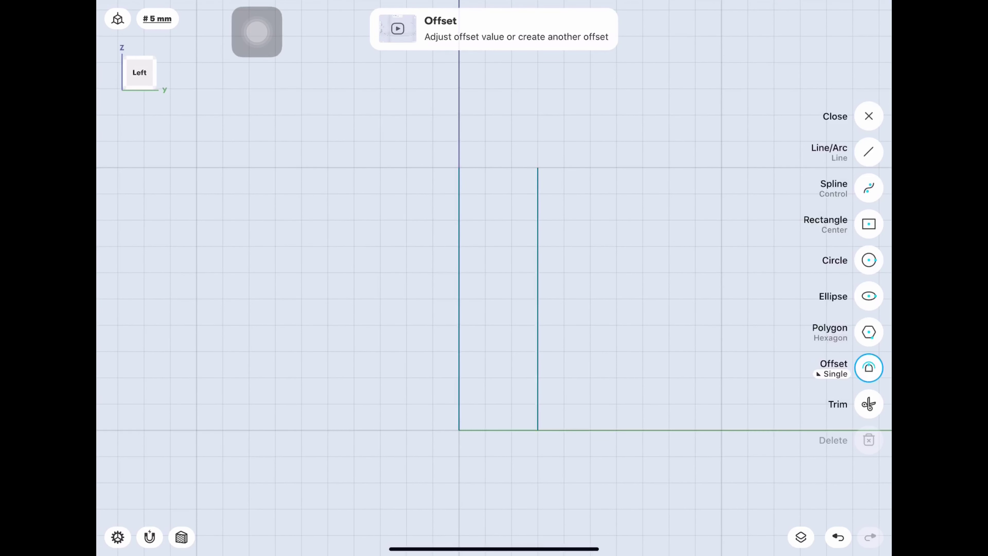
left_click(538, 299)
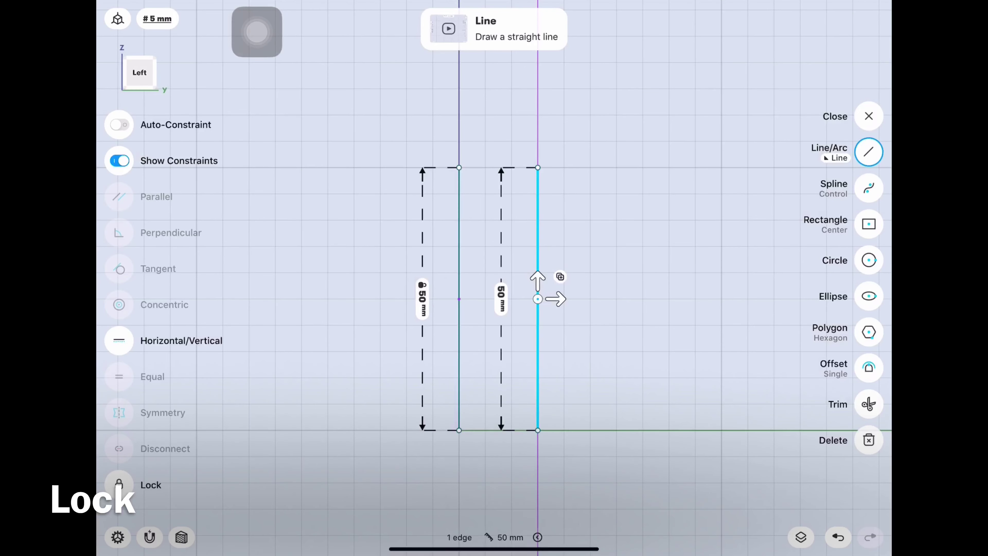
left_click(119, 484)
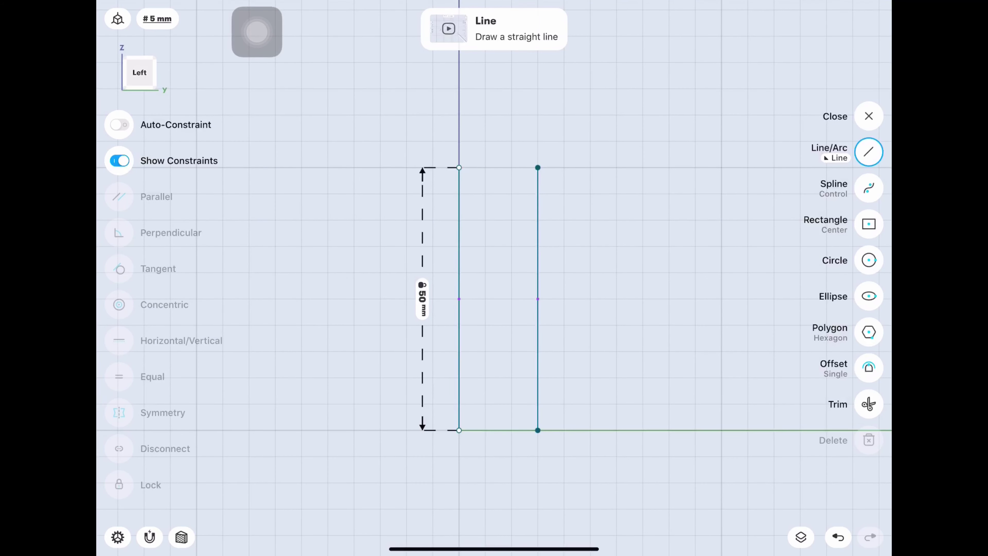
Step: Draw a 25 mm line from the offset line's foot at 20° from vertical
mouse_move(537, 430)
left_mouse_down()
mouse_move(569, 232)
mouse_move(590, 246)
left_mouse_up()
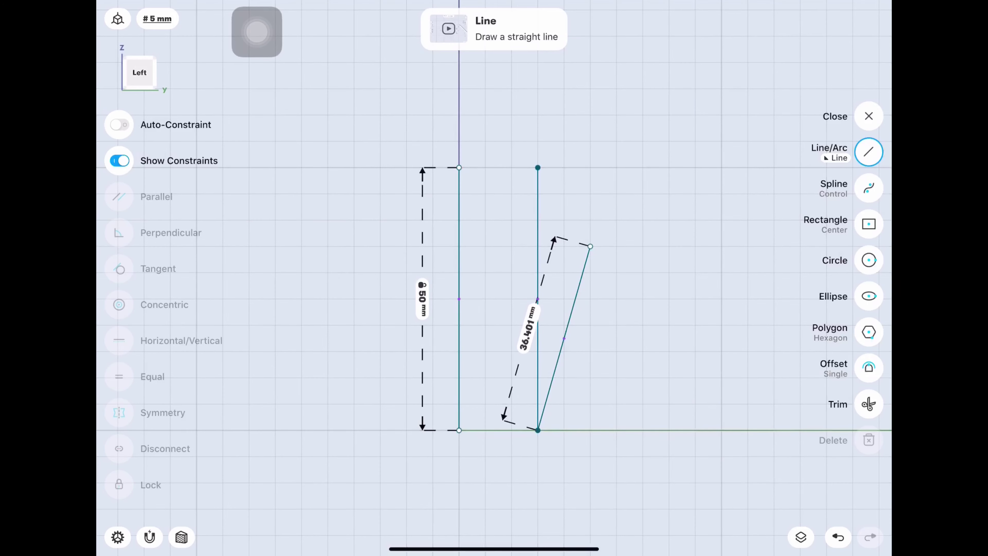
left_click(617, 353)
type("2")
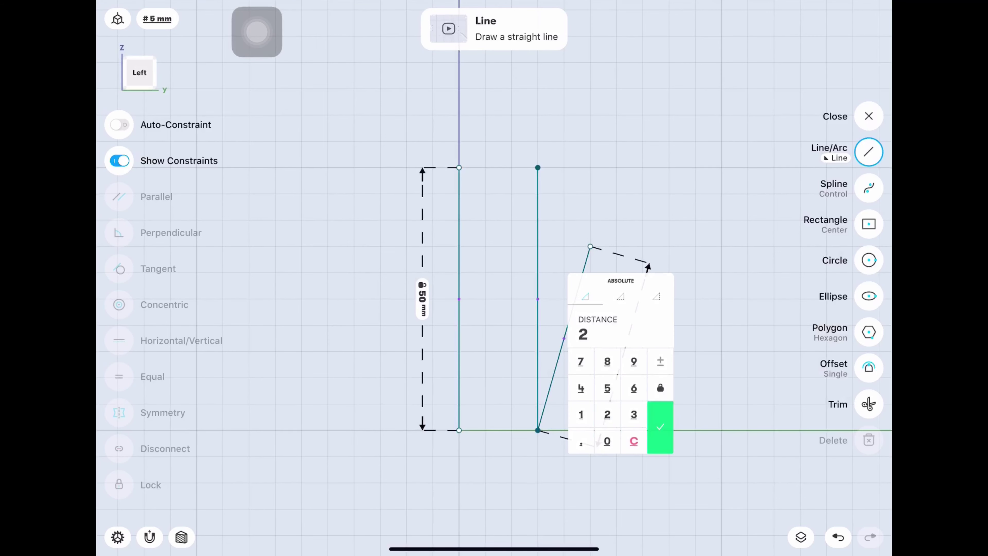
type("5")
left_click(657, 425)
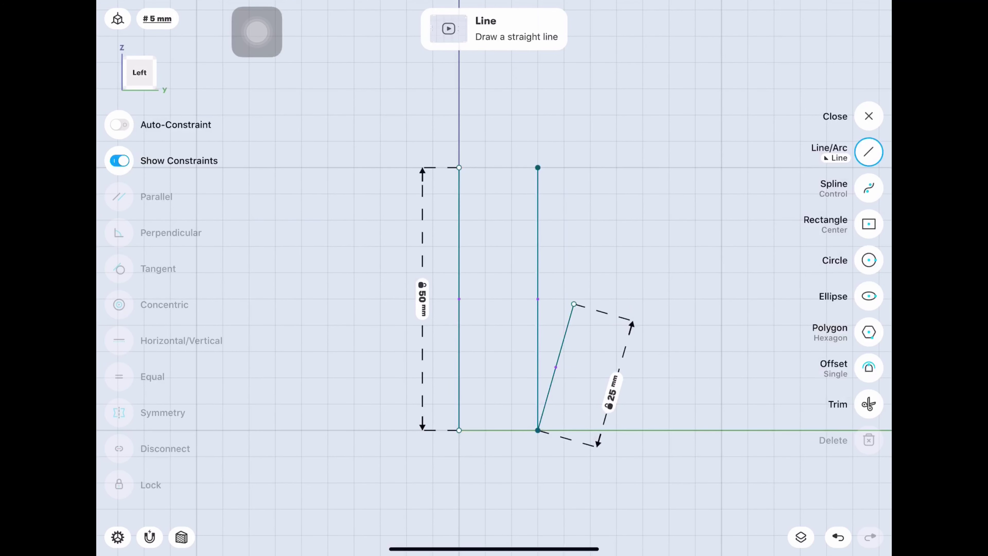
left_click(537, 241)
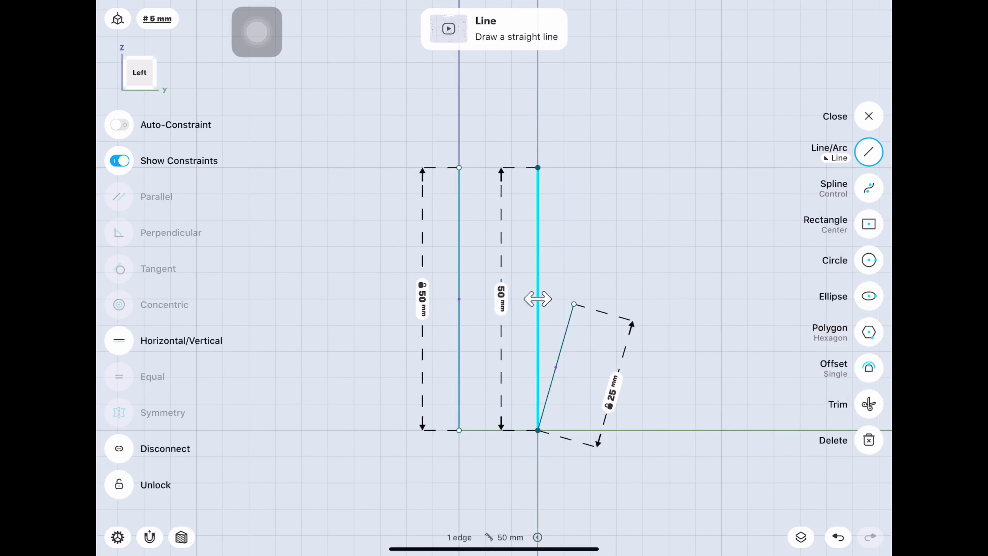
left_click(555, 365)
left_click(546, 374)
type("2")
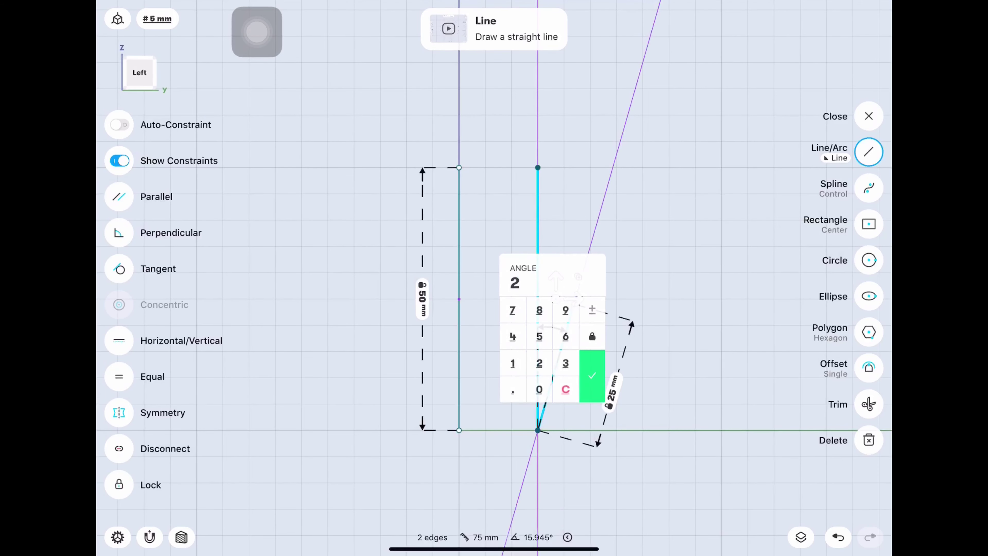
type("0")
left_click(592, 376)
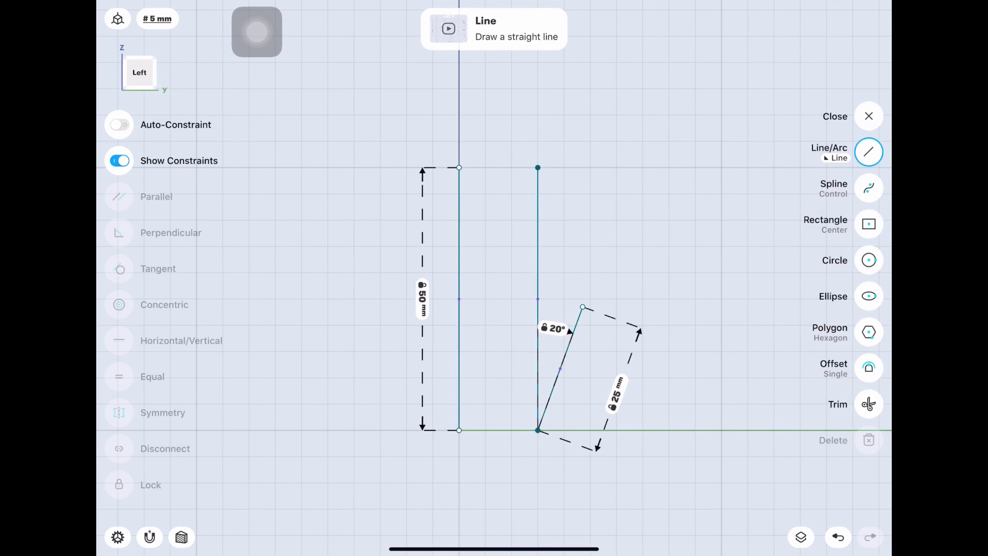
Step: Delete the offset vertical helper line and pan the sketch to centre
scroll(586, 227, "up", 3)
scroll(587, 227, "up", 1)
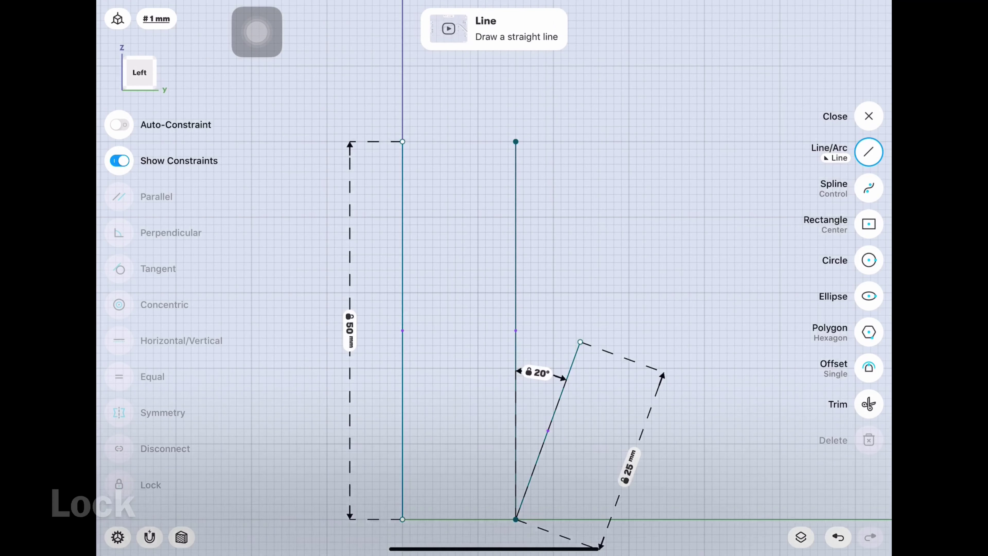
left_click(547, 430)
left_click(547, 429)
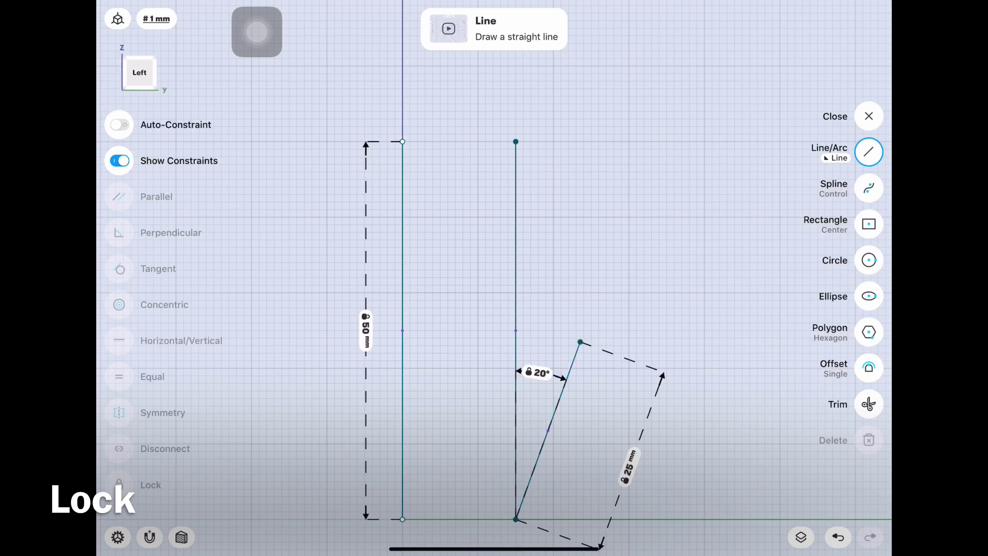
left_click(515, 331)
key("Delete")
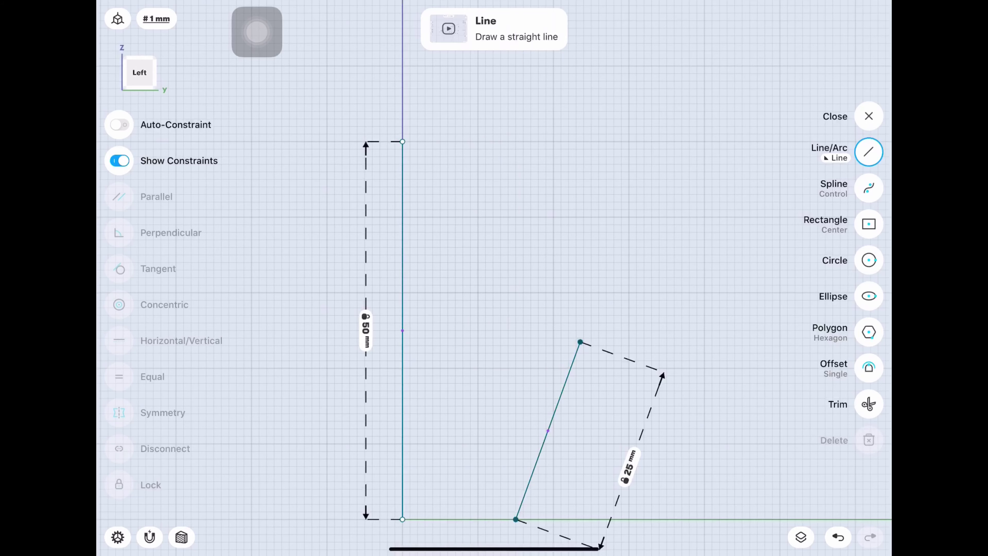
left_click_drag(505, 311, 418, 233)
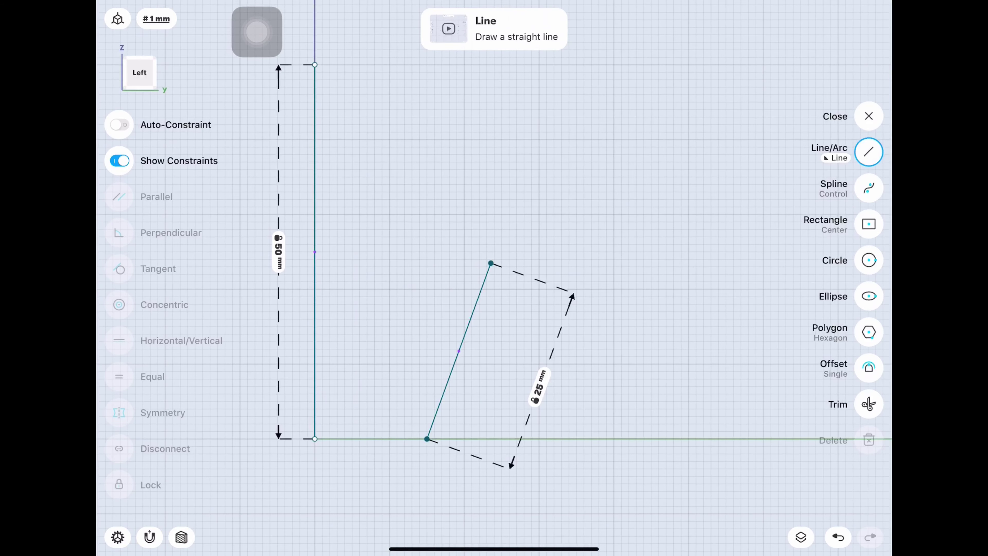
Step: Extend a line from the slanted line's top leftward to meet the 50 mm vertical line
left_click(836, 157)
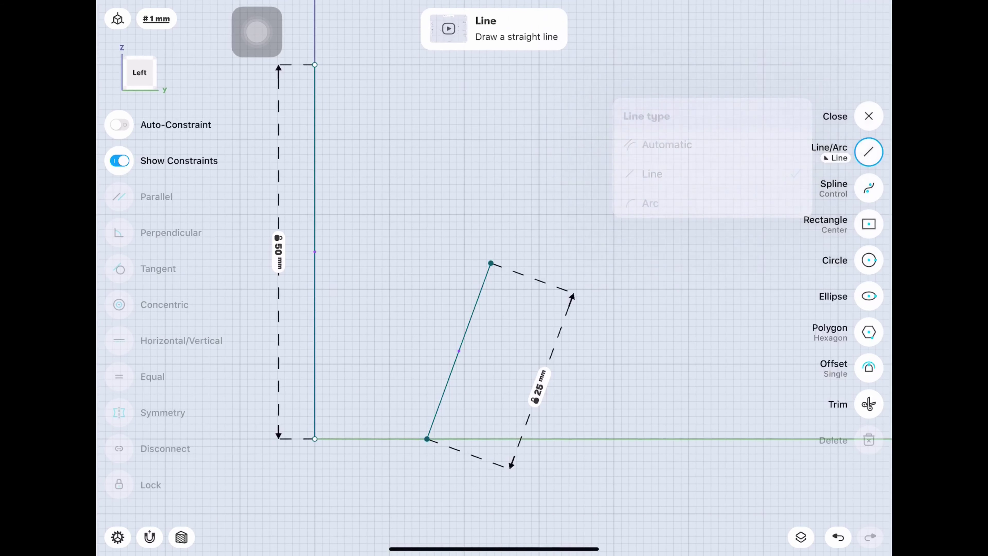
left_click_drag(491, 263, 646, 319)
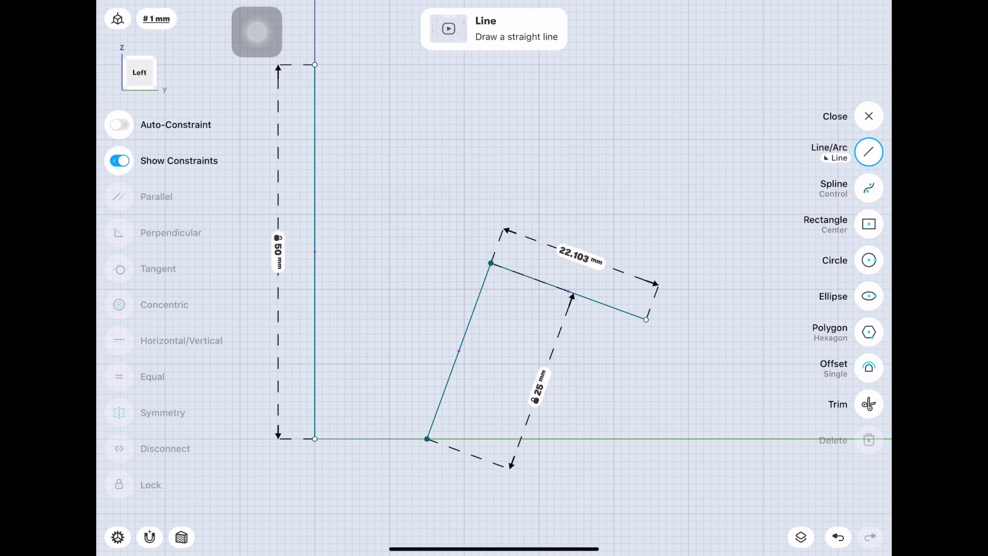
scroll(494, 272, "left", 3)
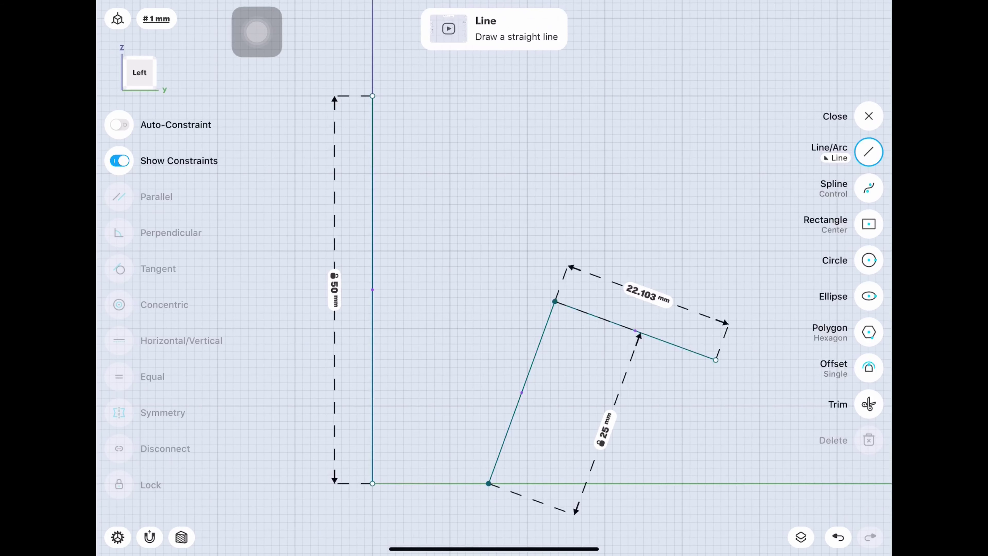
left_click_drag(555, 301, 372, 235)
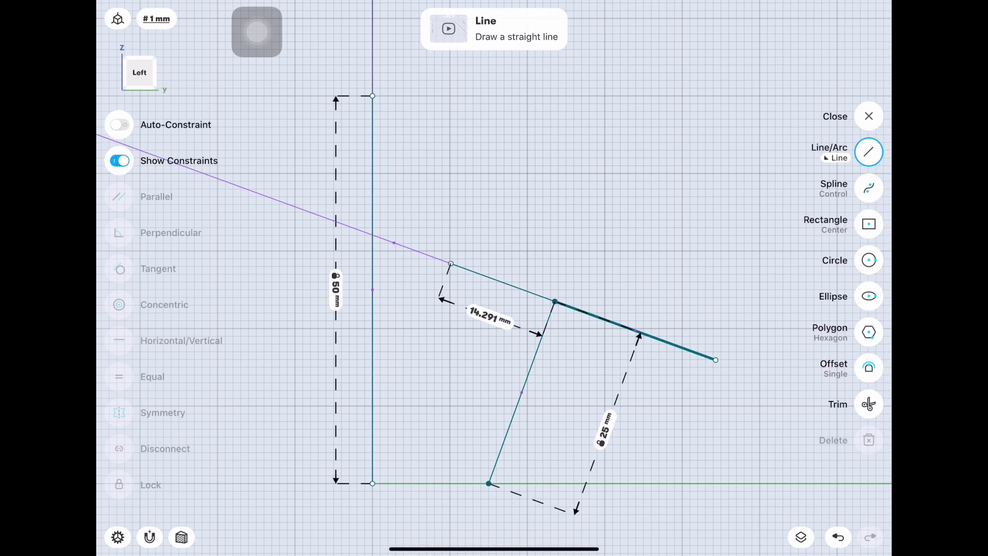
scroll(443, 414, "down", 3)
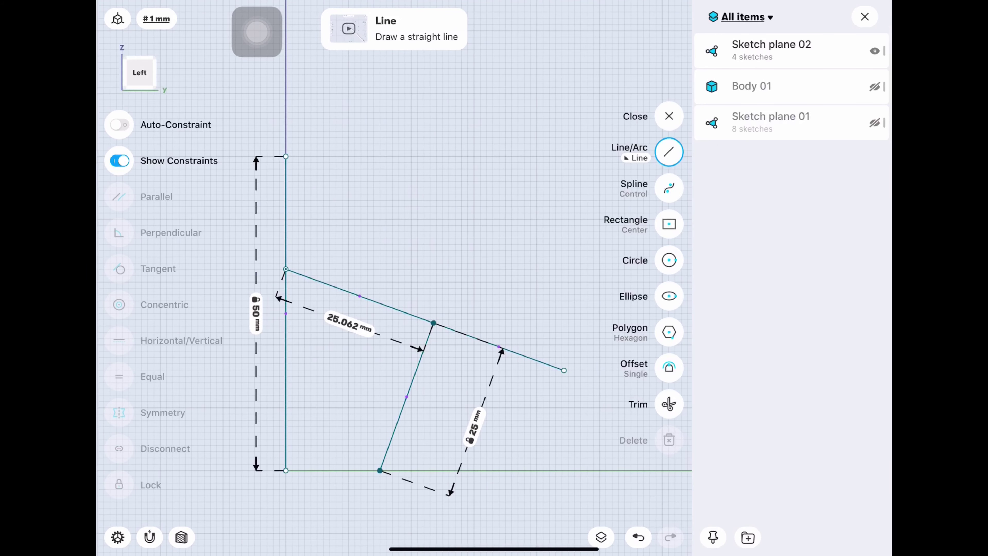
Step: Show Body 01 and offset the sloped line by -20 mm
left_click(874, 86)
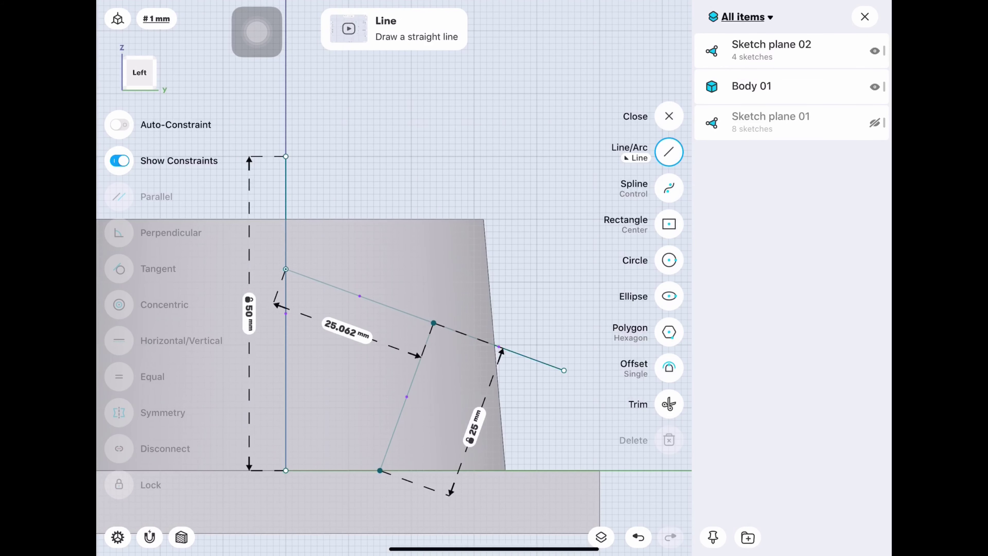
left_click(864, 16)
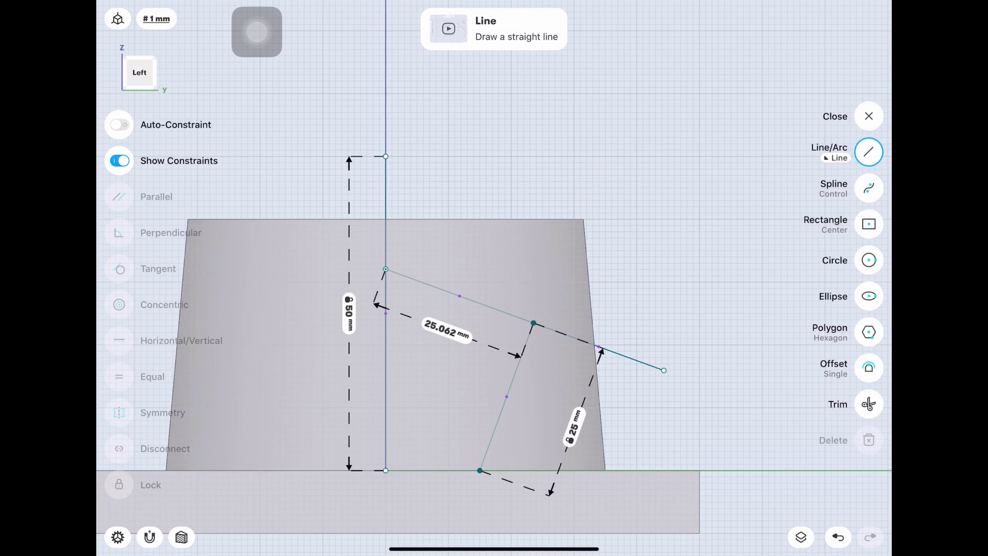
left_click(800, 536)
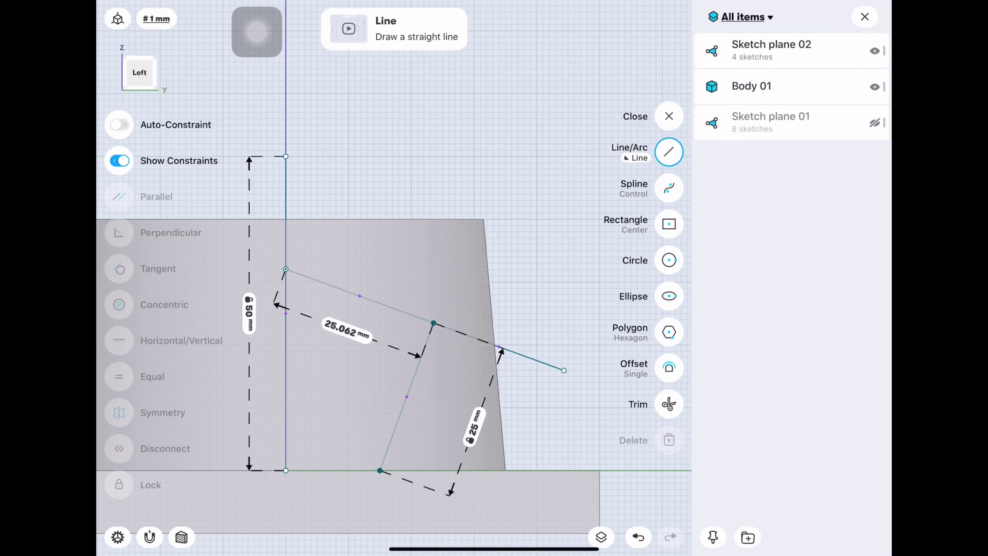
left_click(669, 367)
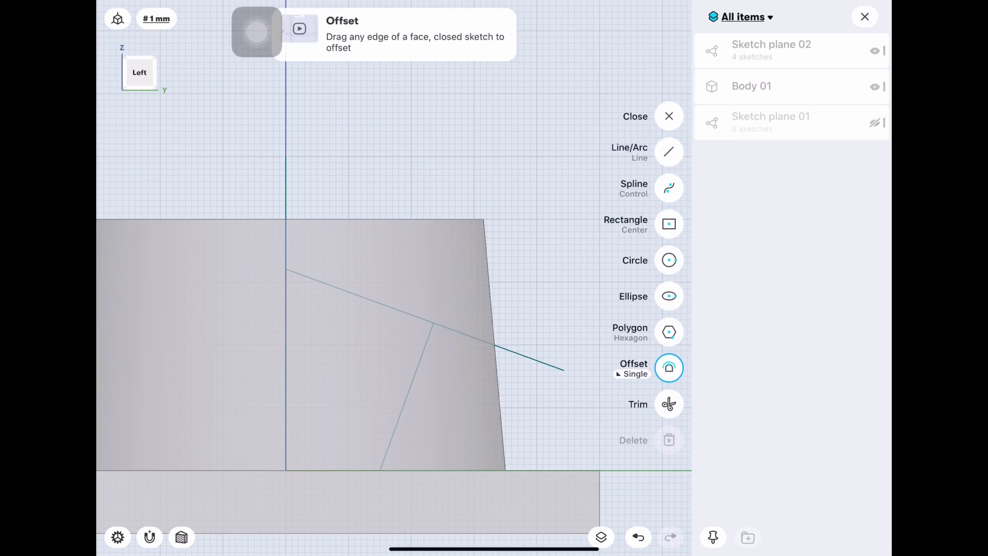
left_click(864, 16)
left_click_drag(638, 360, 681, 237)
left_click(621, 285)
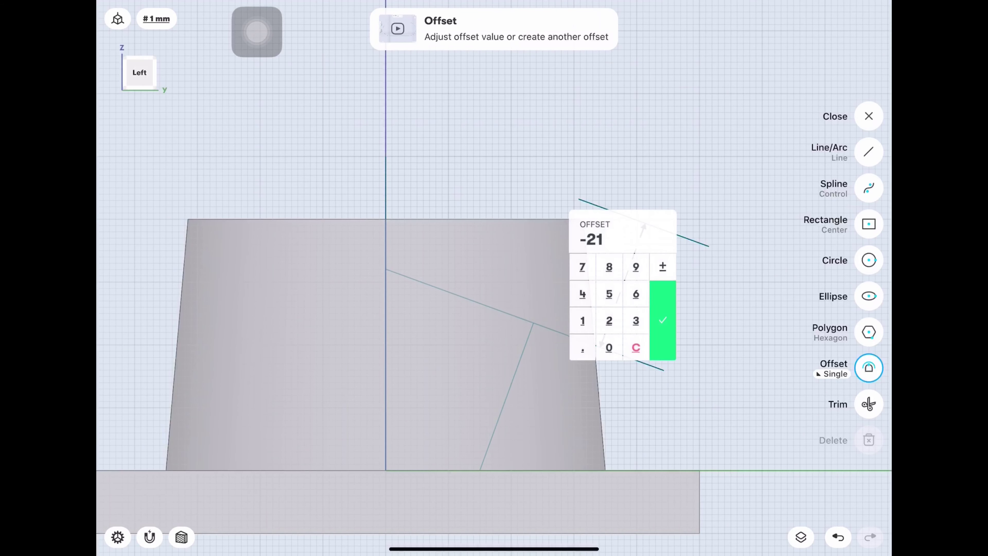
left_click(637, 347)
left_click(661, 319)
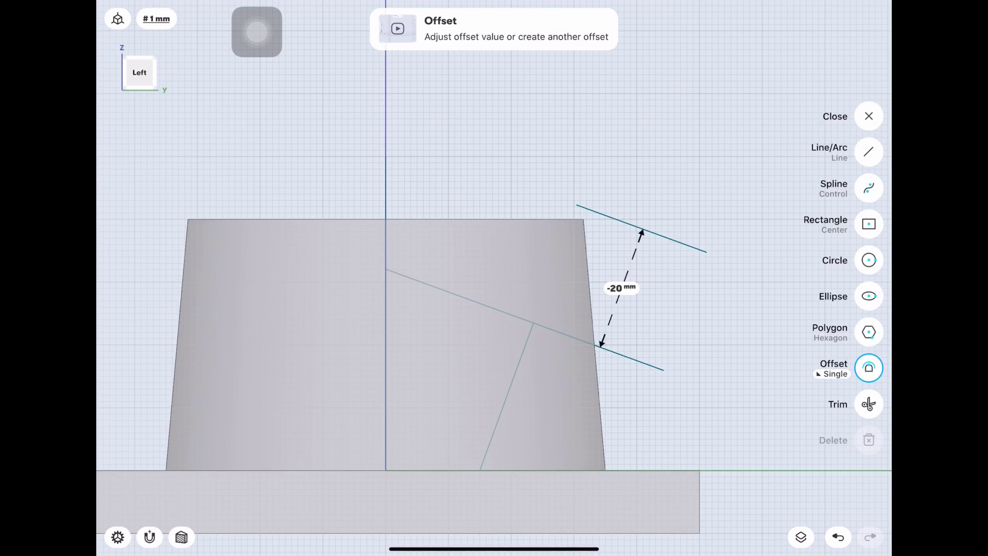
Step: Hide Body 01 again and offset the lower sloped line 20 mm upward
left_click(801, 537)
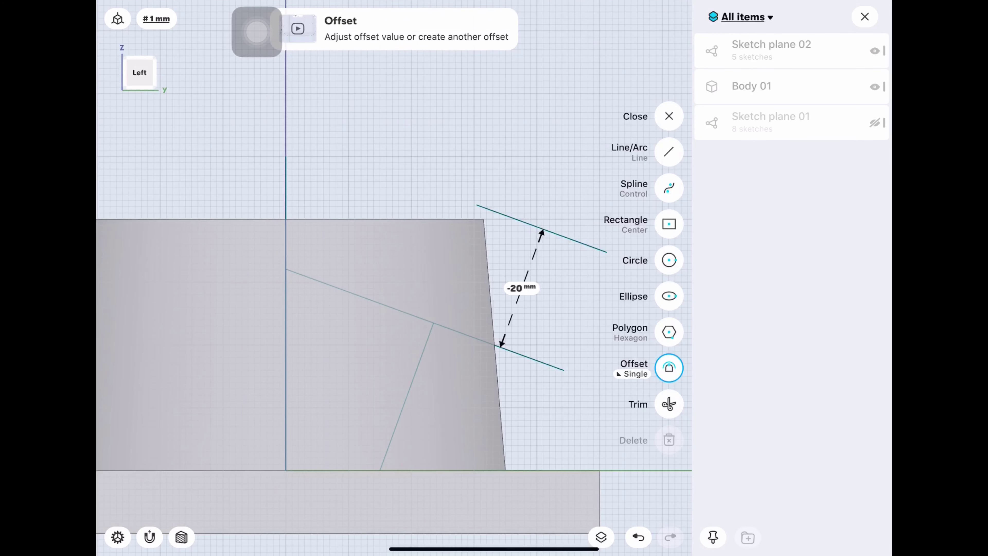
left_click(668, 116)
left_click(874, 86)
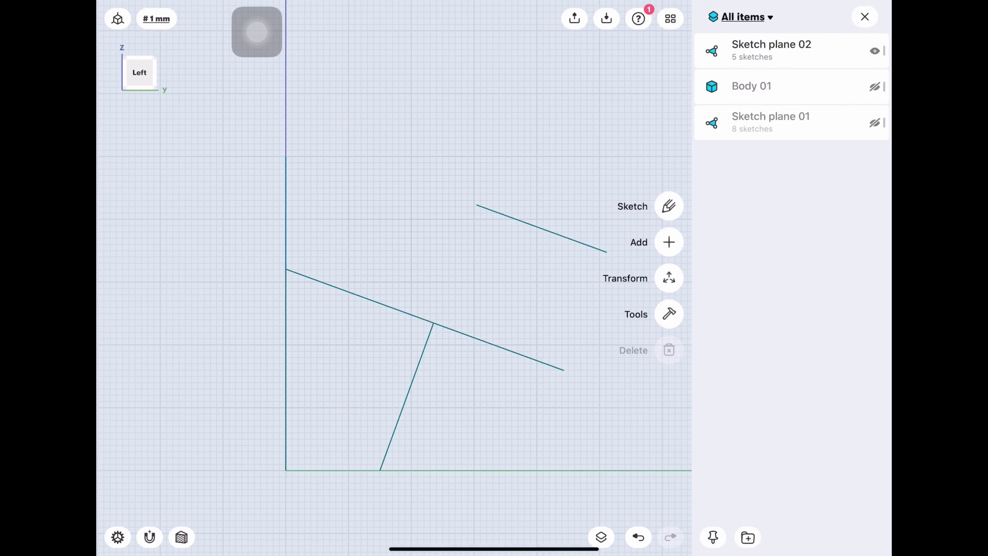
left_click(864, 17)
left_click(869, 206)
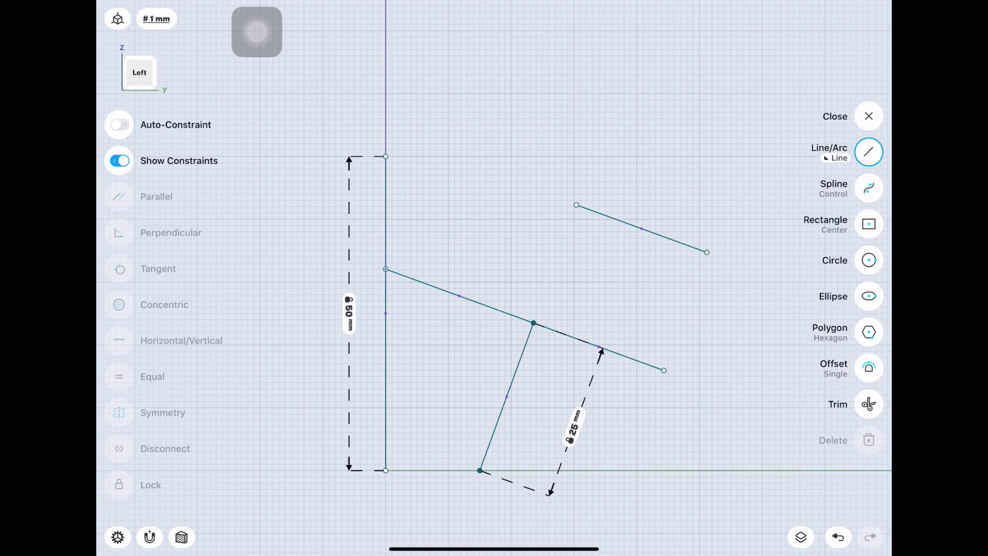
left_click(868, 367)
left_click_drag(465, 296, 505, 180)
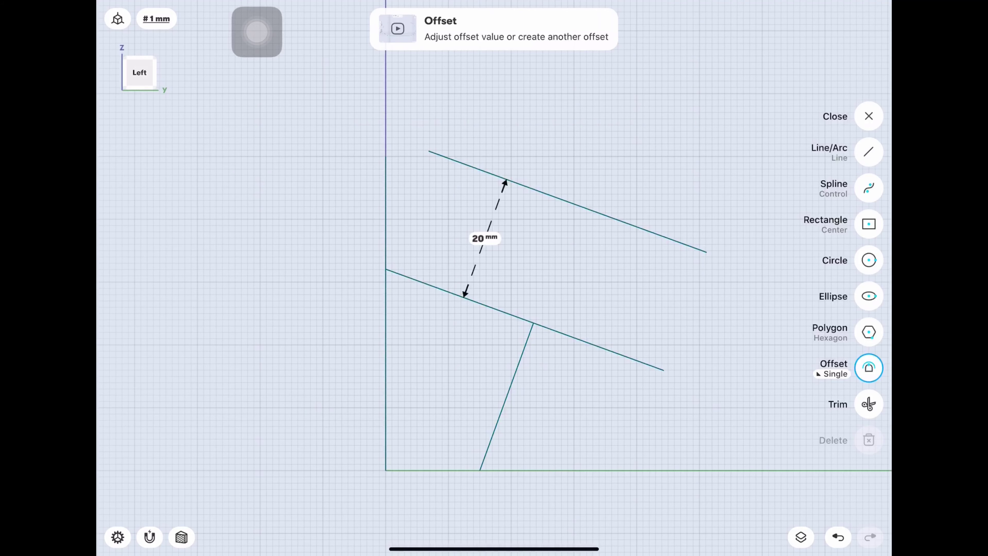
Step: Drag the upper sloped line's left end onto the vertical axis
left_click(868, 151)
left_click_drag(428, 151, 385, 135)
key("ctrl+z")
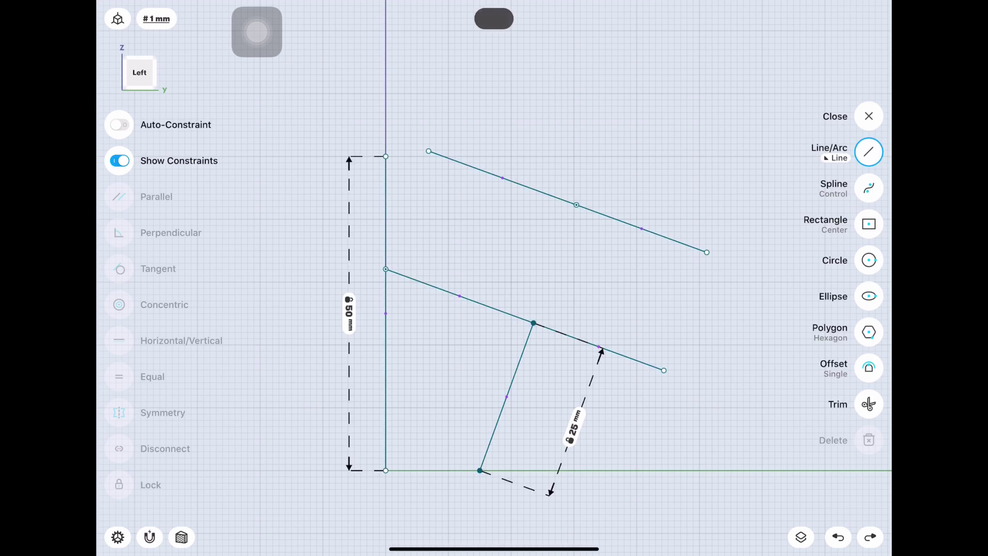
left_click(447, 158)
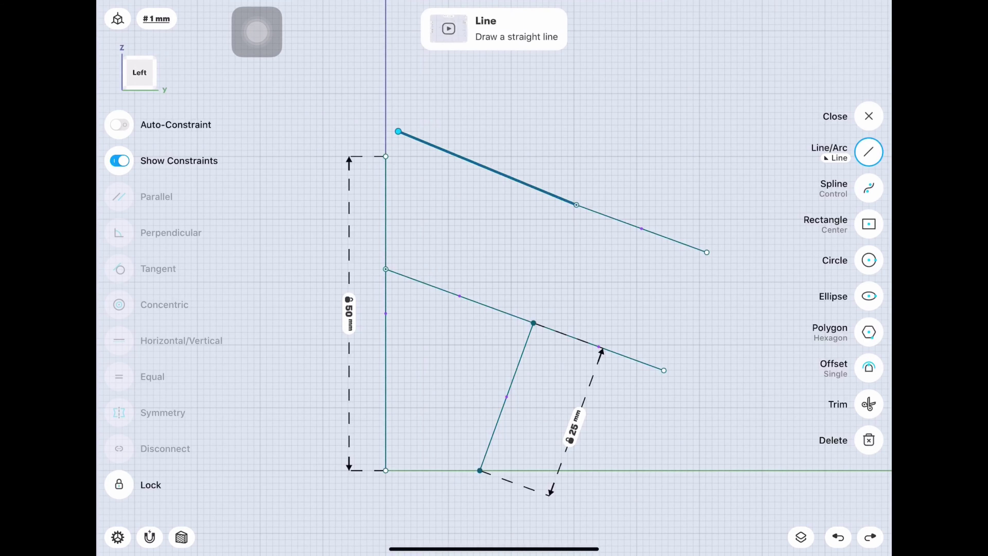
left_click_drag(428, 151, 385, 135)
scroll(494, 278, "down", 5)
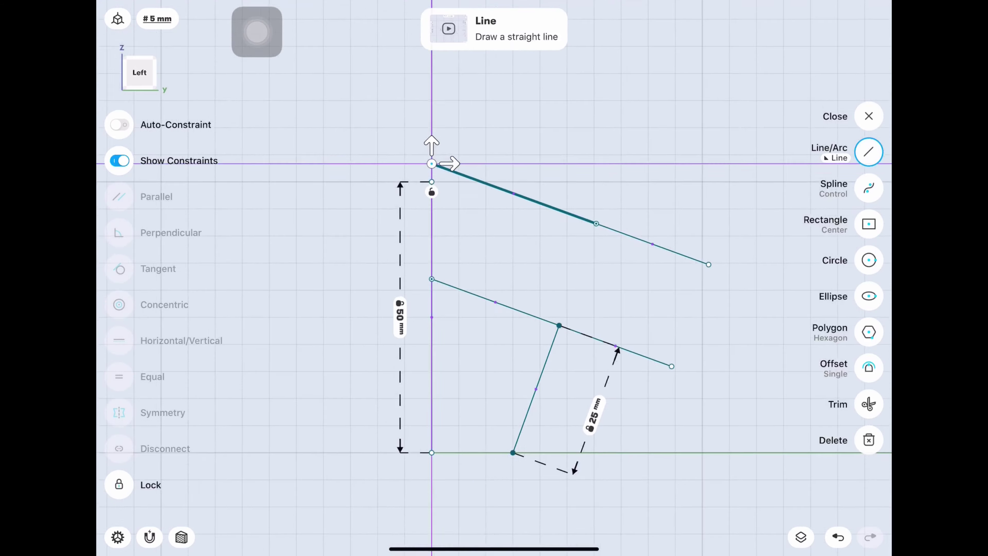
key("Escape")
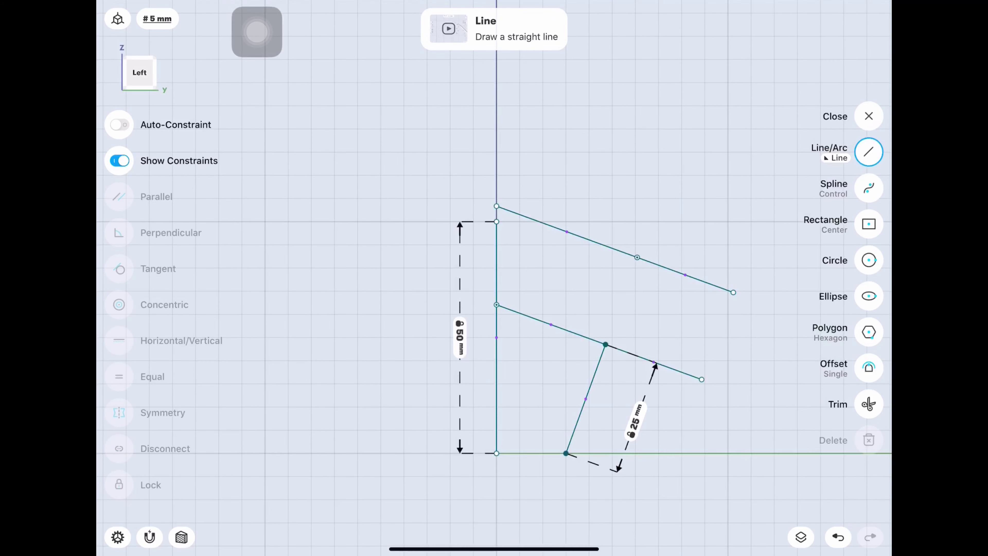
left_click(868, 115)
Step: Mirror both sloped lines across the vertical plane
left_click(868, 277)
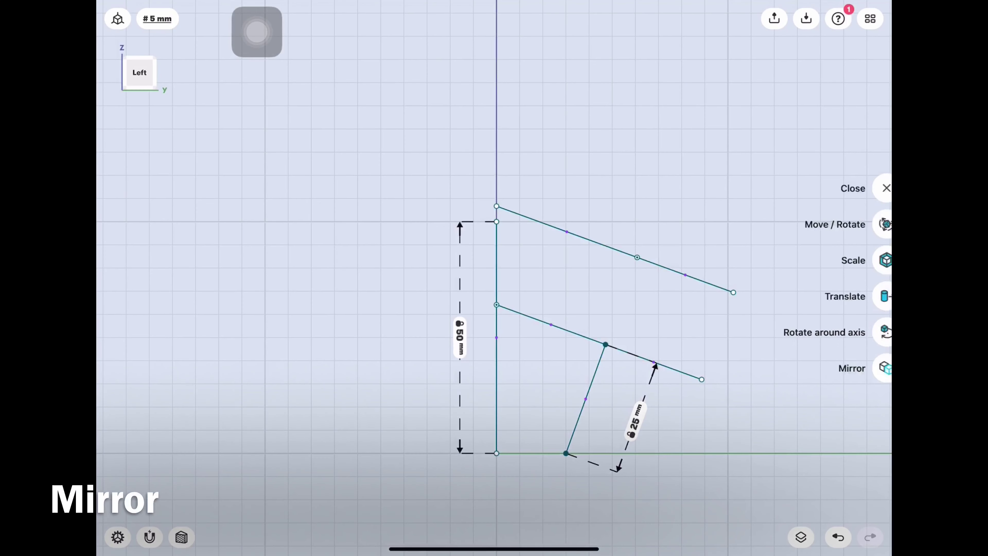
left_click(869, 368)
left_click(638, 356)
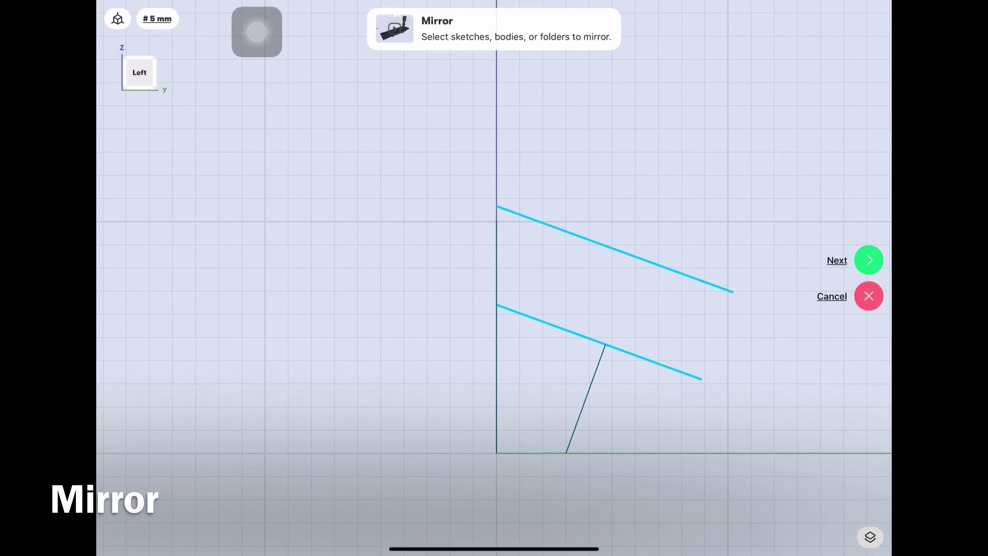
left_click(869, 260)
left_click(496, 351)
left_click(869, 260)
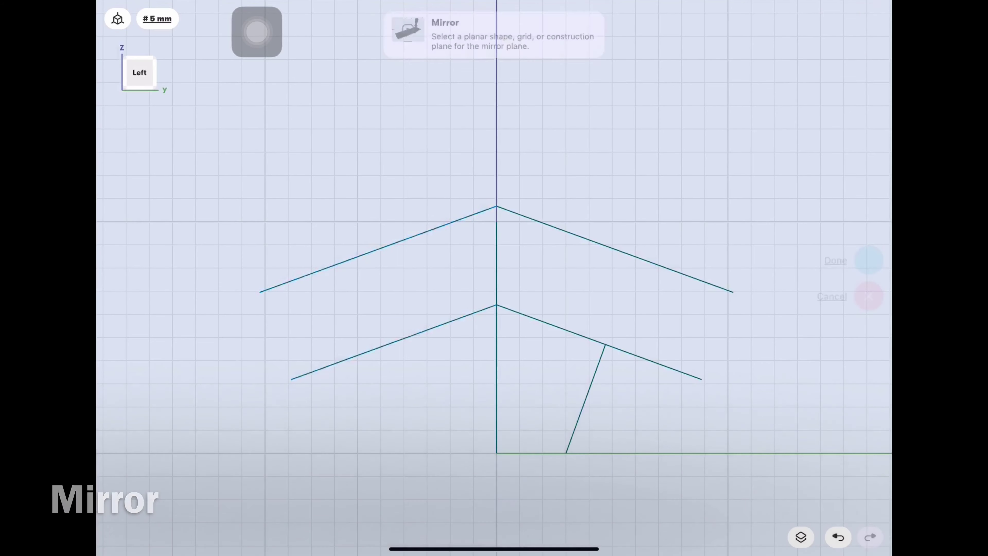
Step: Draw short lines joining the left and right ends of the sloped lines
left_click(868, 205)
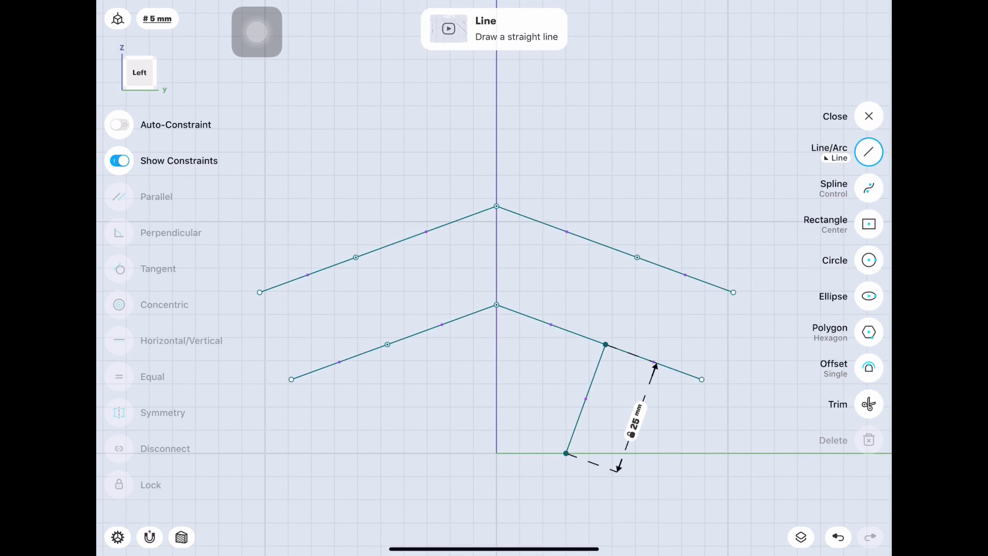
left_click(869, 152)
left_click(661, 172)
left_click(701, 379)
left_click(733, 291)
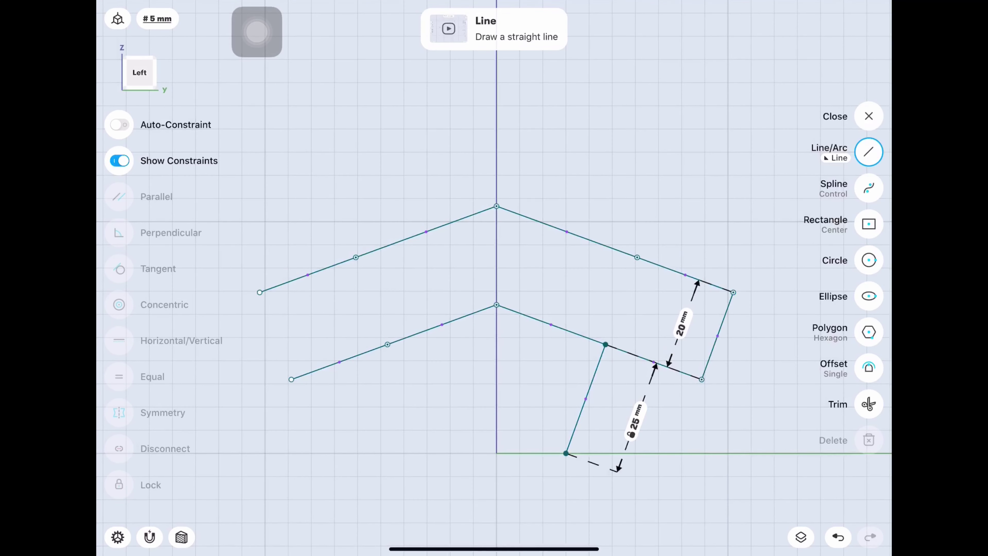
left_click(291, 379)
left_click(259, 292)
Step: Finish the roof sketch, hide Body 01, and extrude the chevron roof profile into a solid
left_click(868, 116)
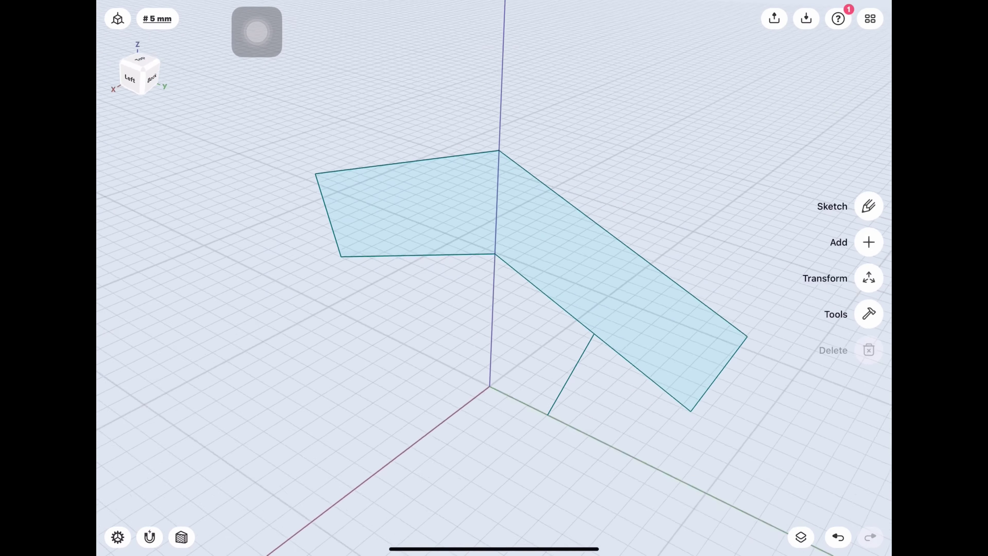
left_click(801, 537)
left_click(874, 87)
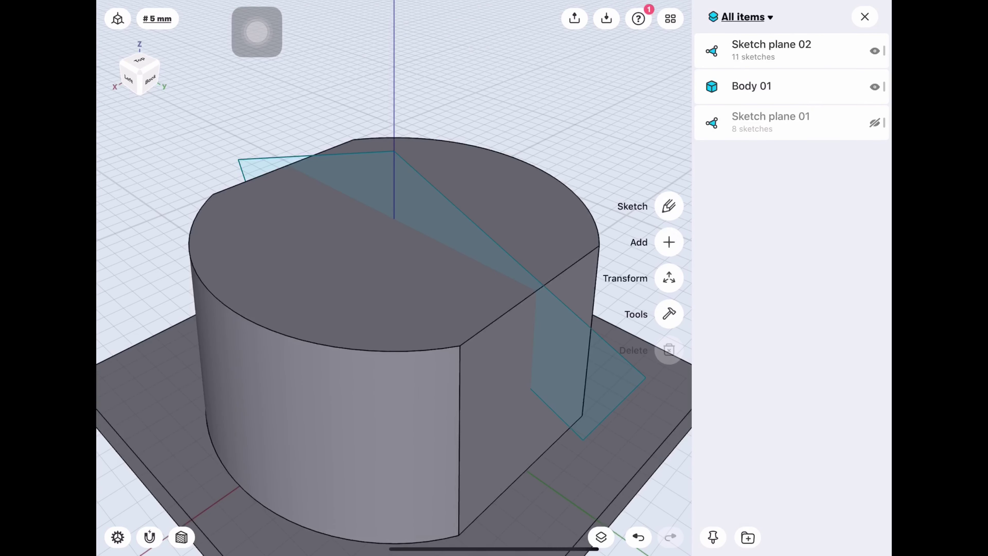
left_click(865, 17)
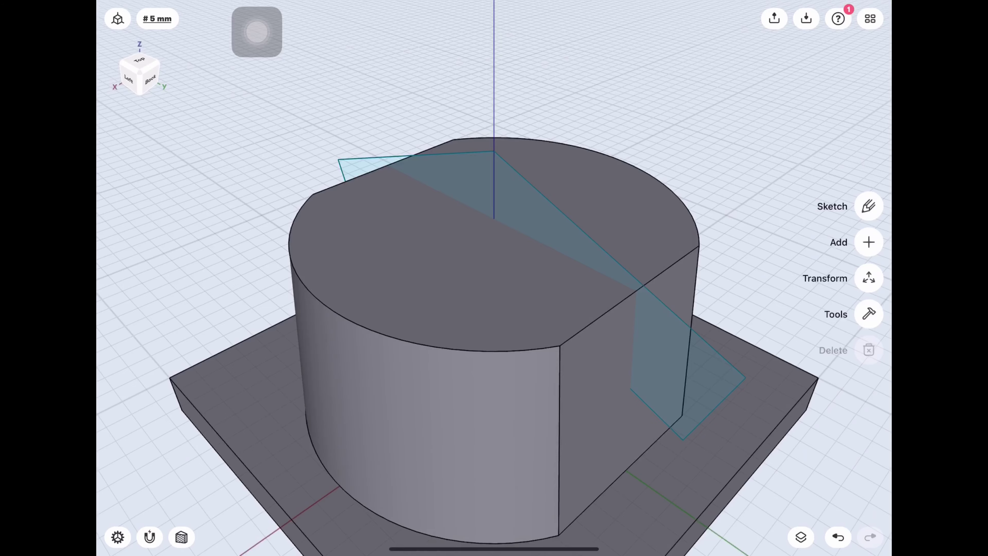
scroll(494, 278, "down", 5)
scroll(493, 277, "up", 3)
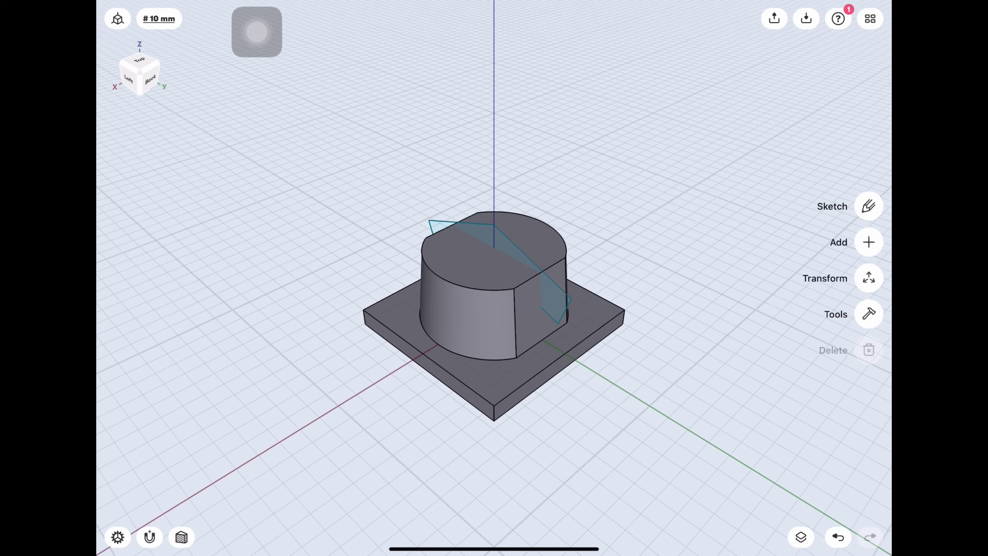
scroll(494, 278, "up", 3)
left_click(800, 537)
left_click(874, 86)
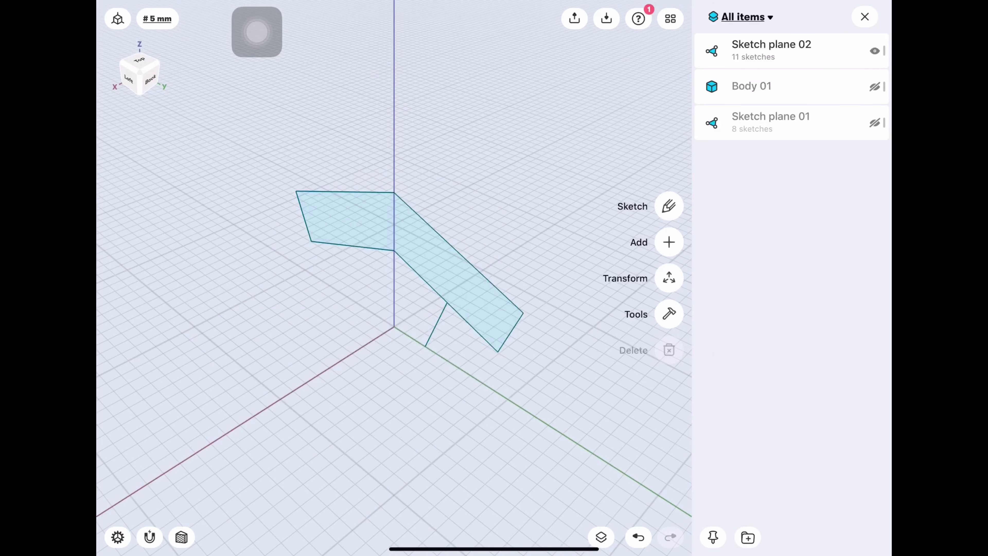
left_click(864, 16)
left_click(469, 227)
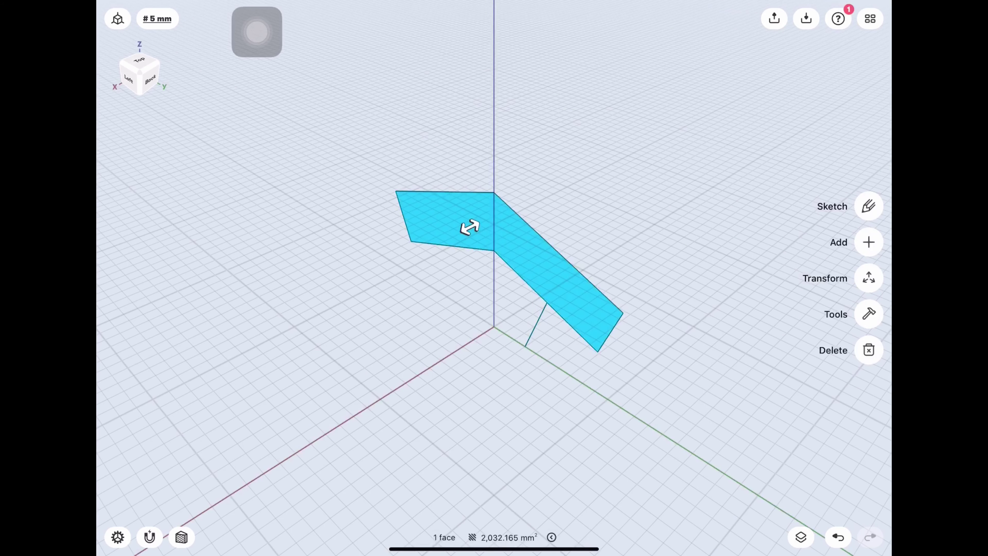
left_click_drag(470, 227, 560, 181)
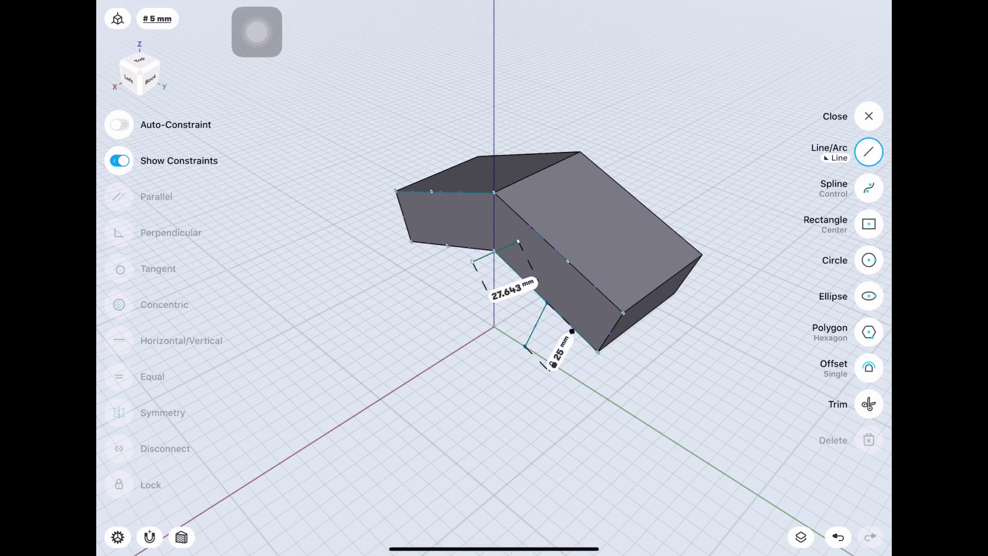
Step: Redo the roof extrusion at 83 mm across the base and unhide the base plate body
key("ctrl+z")
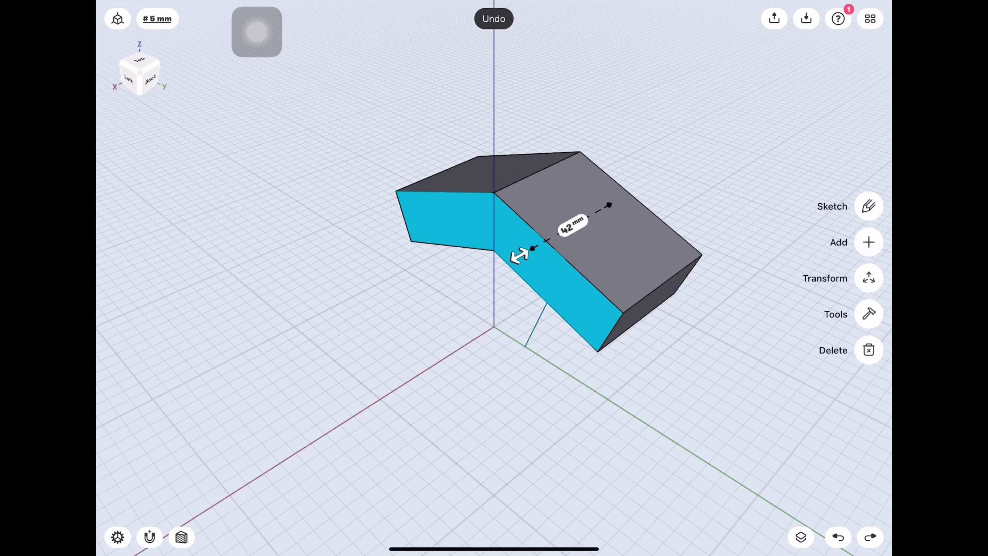
left_click_drag(523, 249, 415, 311)
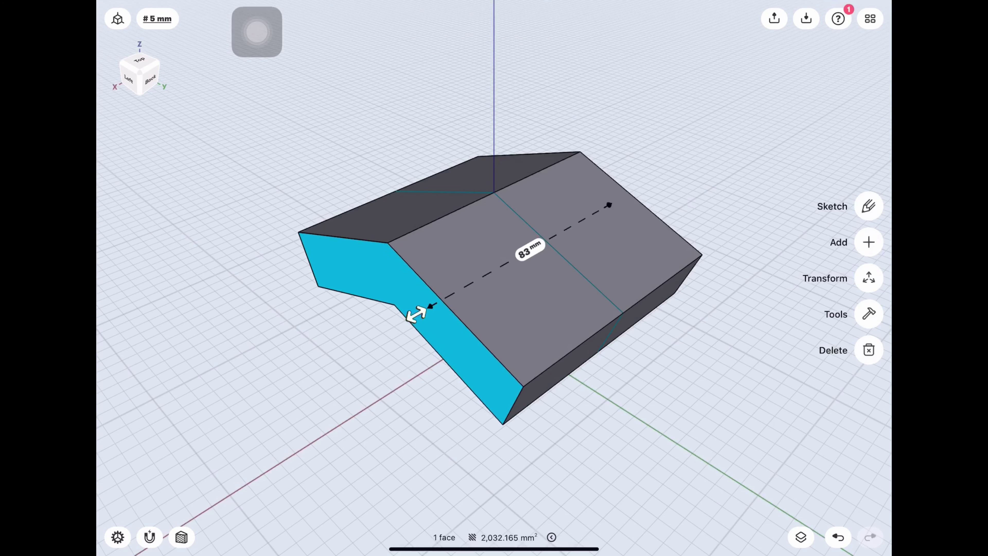
left_click(661, 447)
left_click(874, 123)
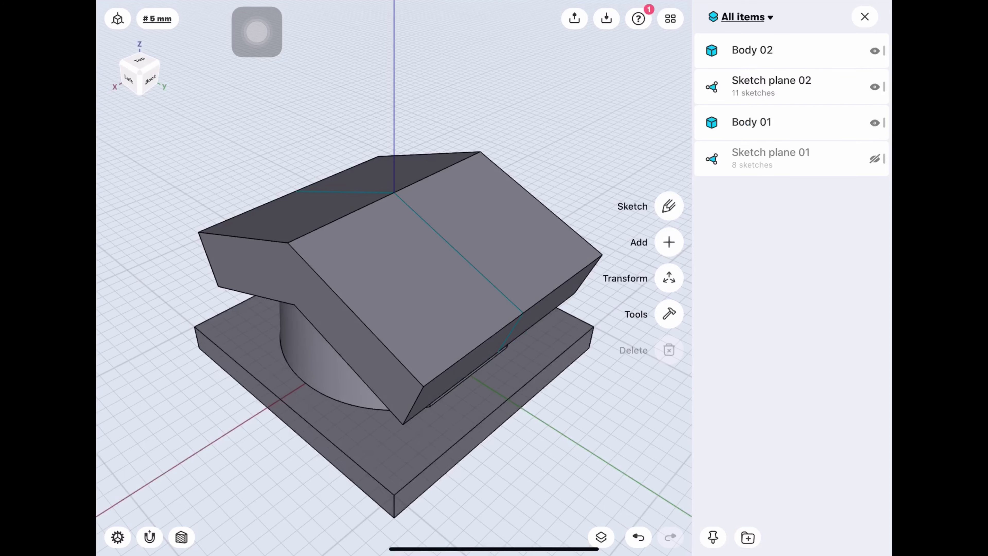
left_click(865, 16)
mouse_move(467, 312)
left_mouse_down()
mouse_move(466, 195)
mouse_move(490, 253)
left_mouse_up()
mouse_move(505, 292)
left_mouse_down()
mouse_move(505, 147)
mouse_move(505, 272)
mouse_move(490, 280)
mouse_move(564, 272)
left_mouse_up()
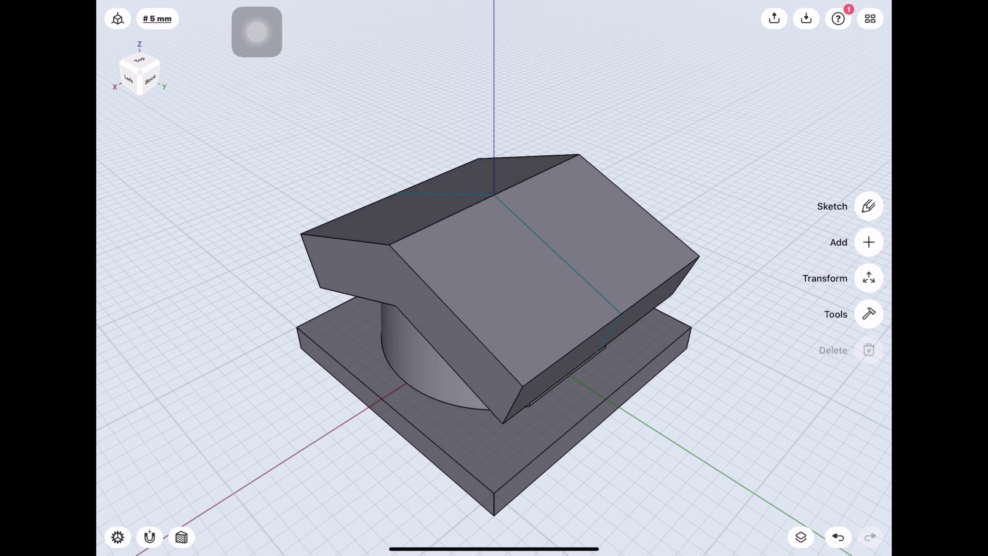
left_click(868, 314)
left_click(868, 242)
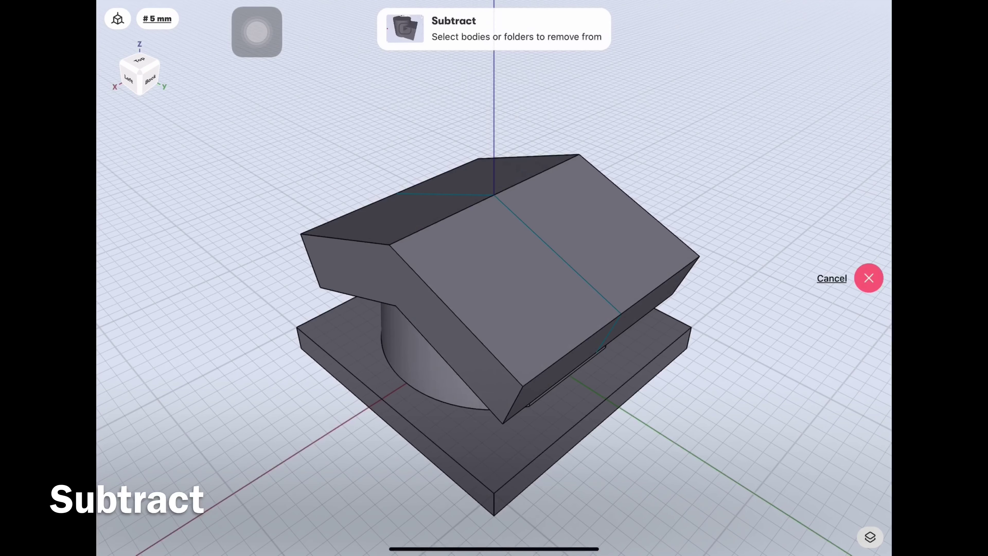
Step: Subtract the roof body from the base body to carve the peaked top
left_click(506, 459)
left_click(505, 292)
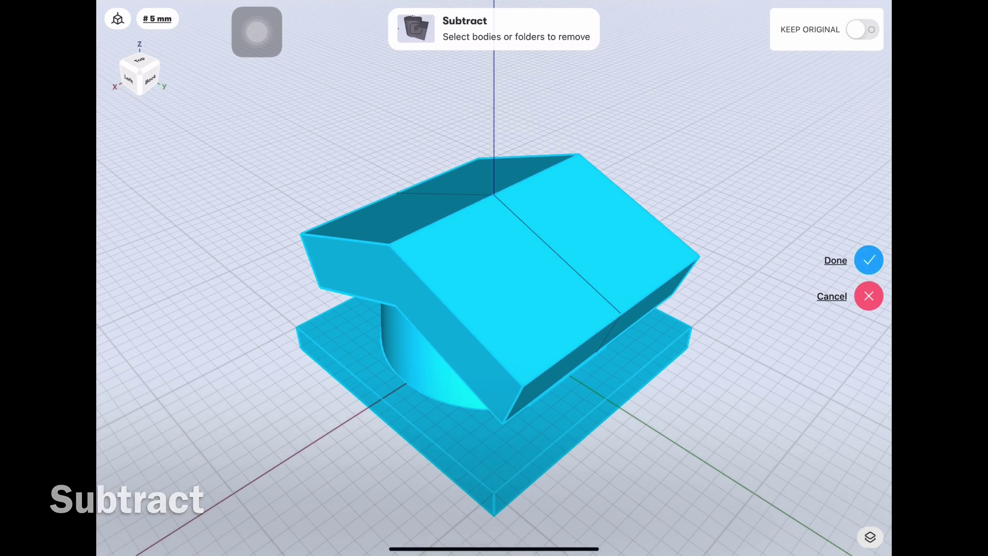
left_click(868, 261)
scroll(494, 312, "down", 3)
mouse_move(494, 272)
left_mouse_down()
mouse_move(505, 331)
mouse_move(521, 280)
left_mouse_up()
Step: Hide Sketch plane 02 in the Items list
scroll(545, 319, "up", 1)
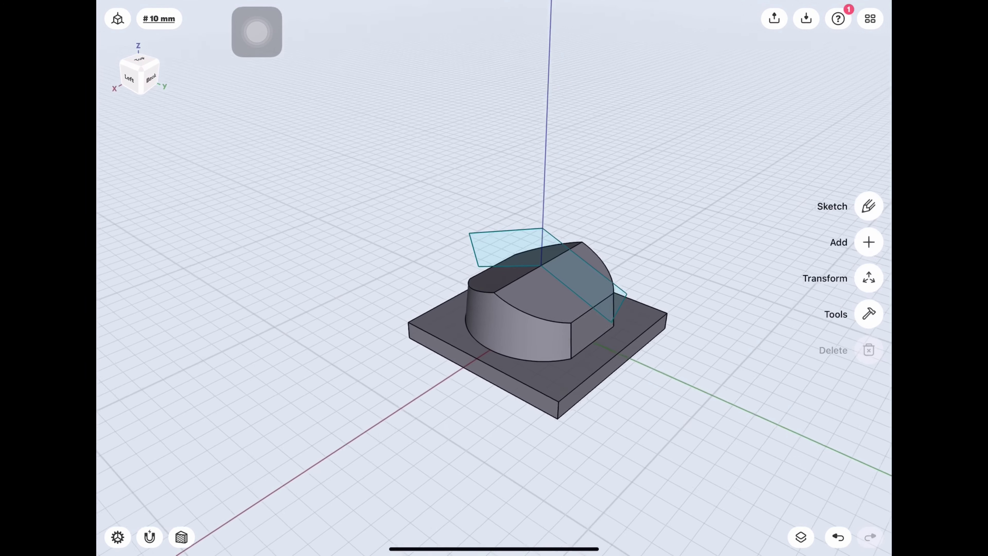
scroll(525, 319, "up", 2)
scroll(498, 318, "up", 2)
left_click(800, 537)
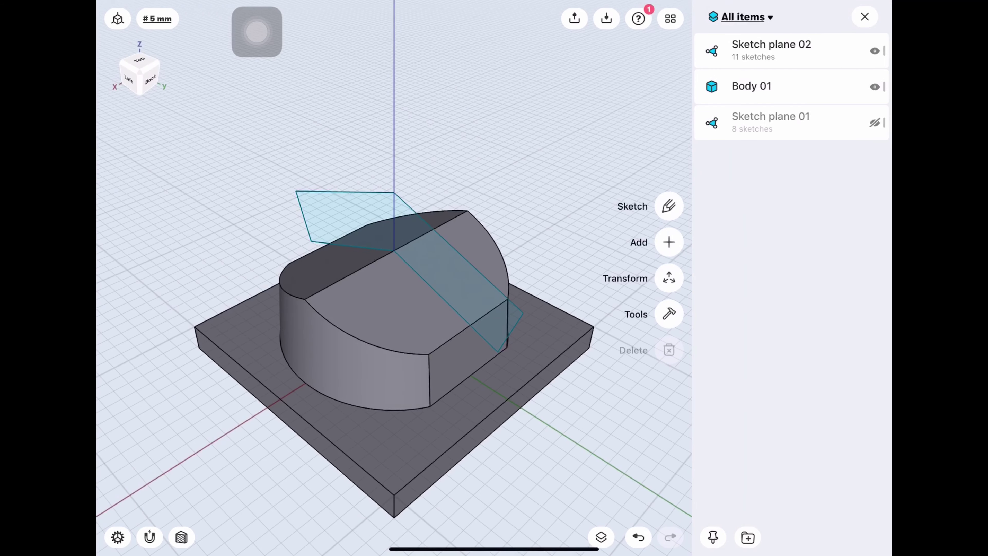
left_click(875, 51)
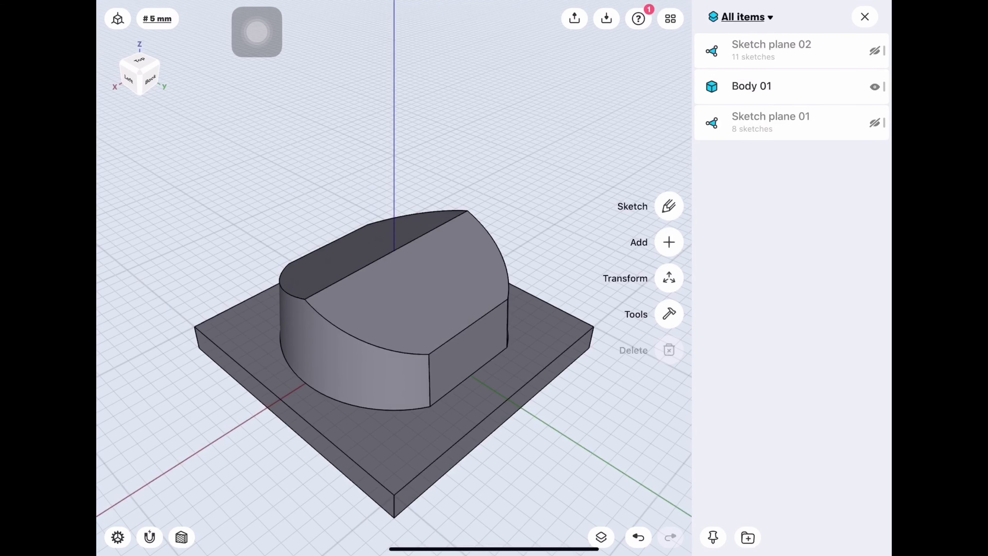
left_click(864, 17)
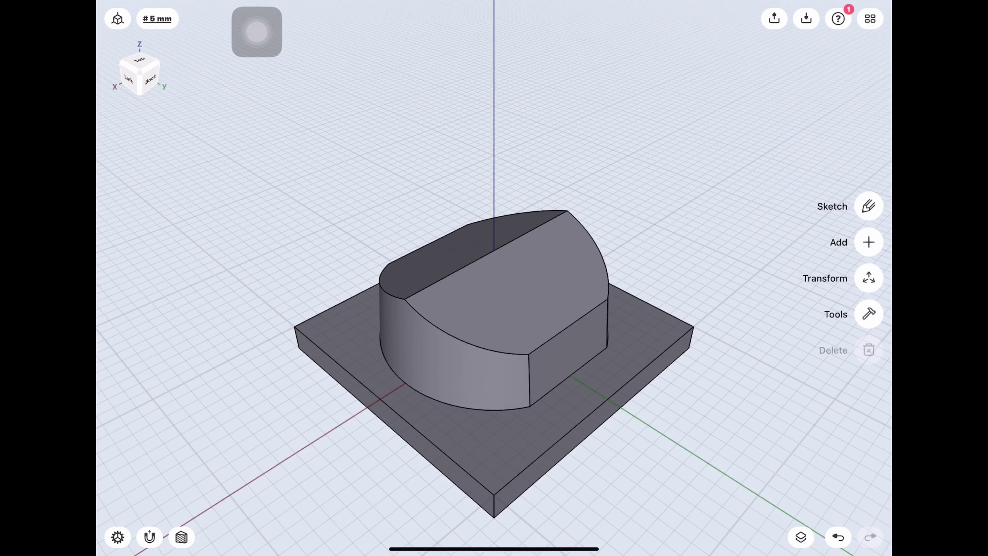
Step: Fillet the peaked ridge edge and the four upright corner edges
left_click(463, 268)
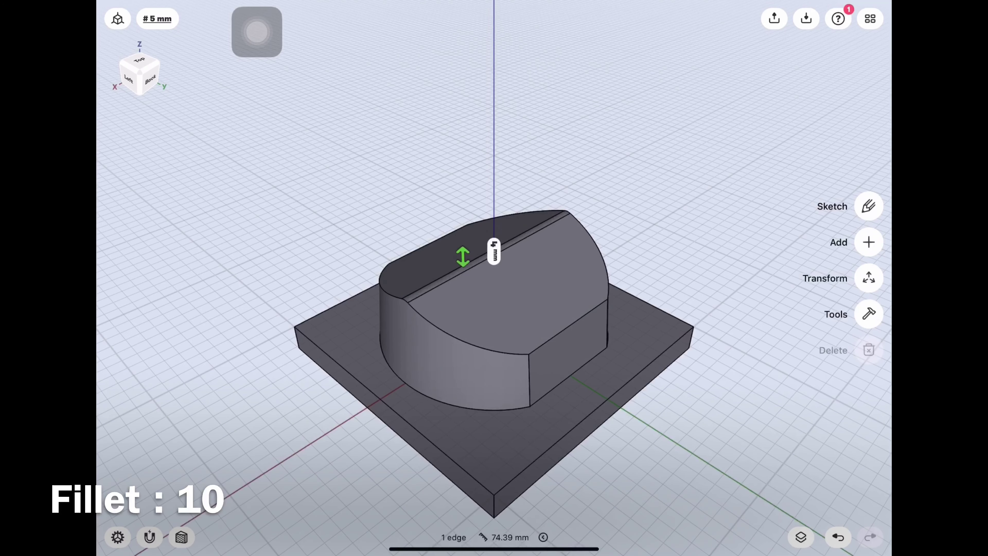
left_click_drag(462, 257, 463, 238)
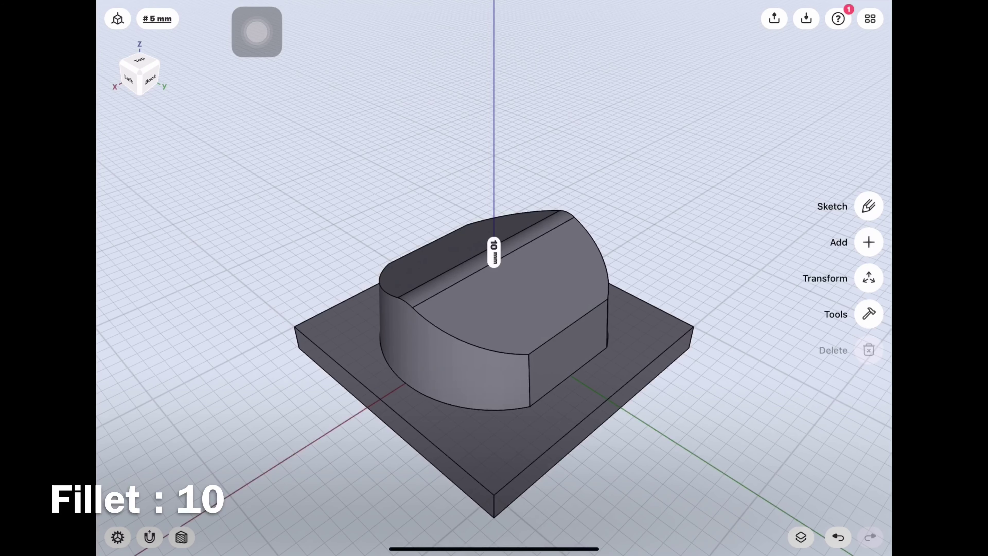
left_click(606, 320)
left_click(527, 375)
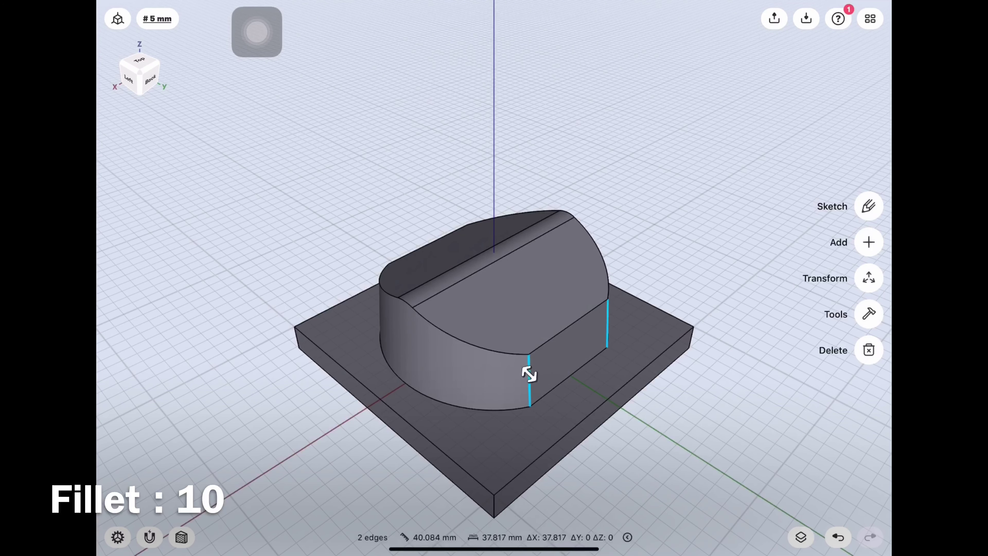
mouse_move(527, 375)
middle_mouse_down()
mouse_move(606, 388)
mouse_move(636, 239)
middle_mouse_up()
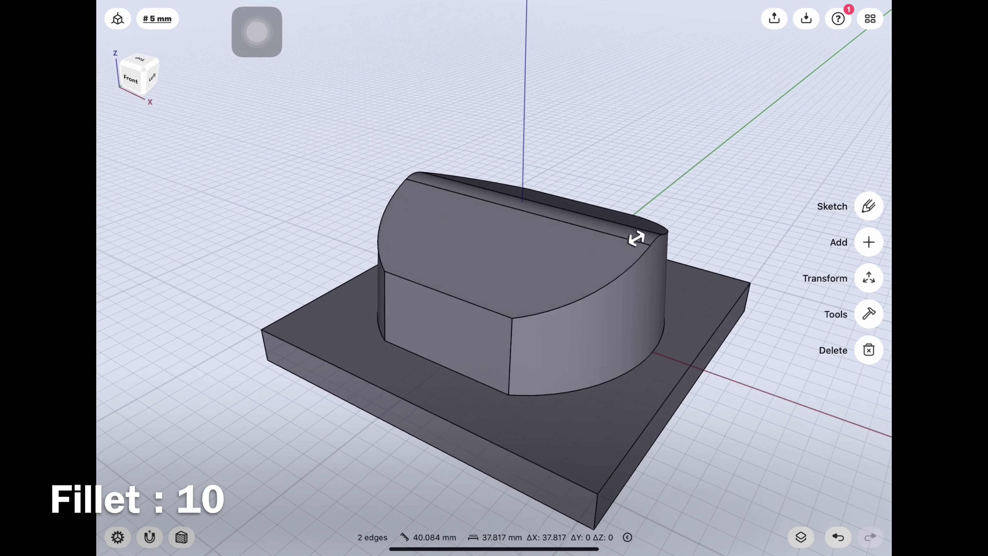
left_click(382, 303)
left_click(510, 350)
left_click_drag(510, 352, 496, 375)
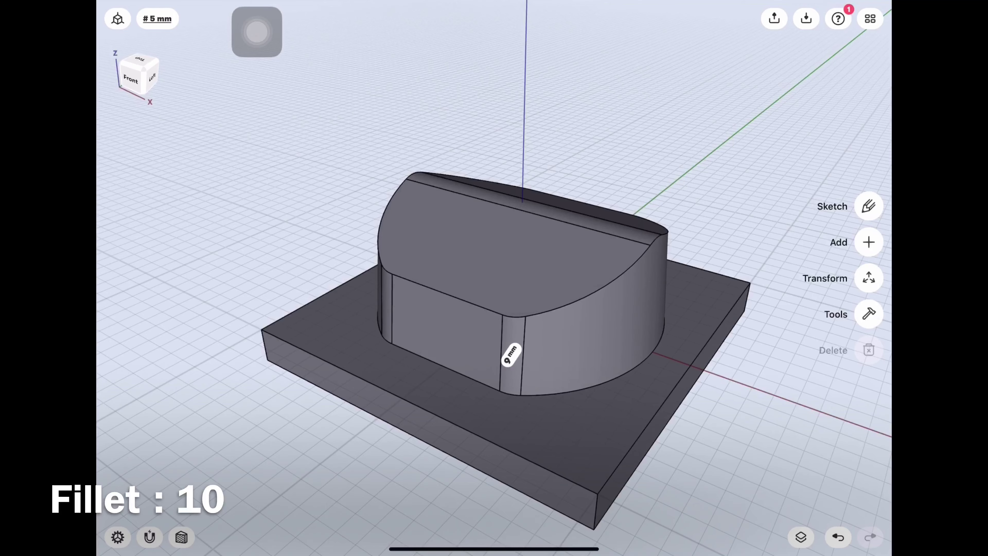
mouse_move(389, 428)
middle_mouse_down()
mouse_move(622, 381)
mouse_move(506, 404)
middle_mouse_up()
Step: Set the upright corner fillet radius to exactly 10 mm
left_click(375, 258)
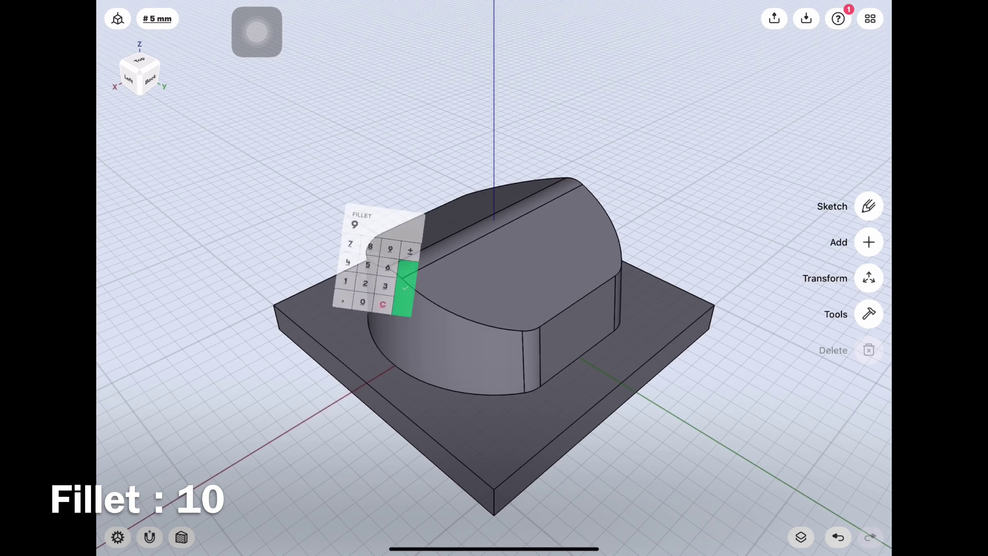
left_click(339, 295)
left_click(365, 321)
left_click(418, 295)
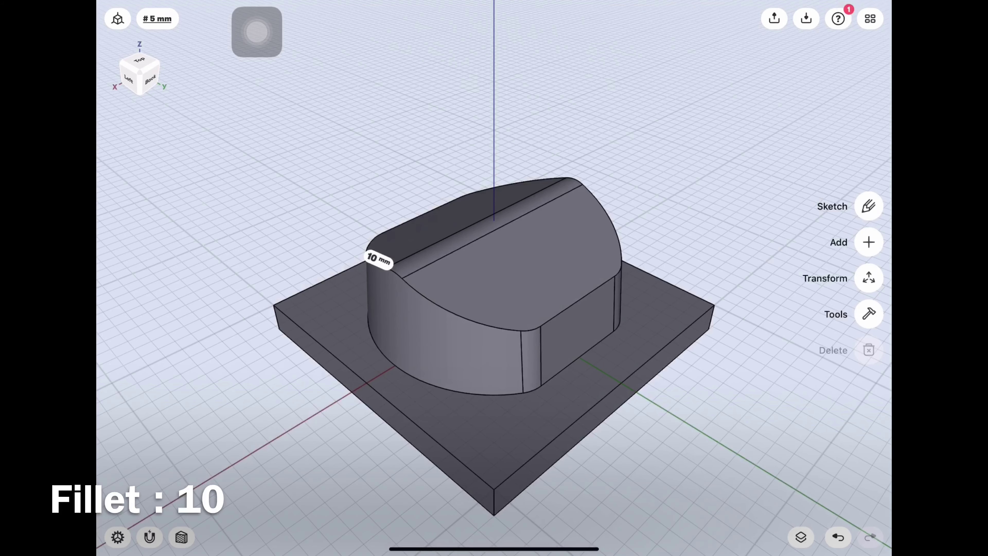
left_click(531, 358)
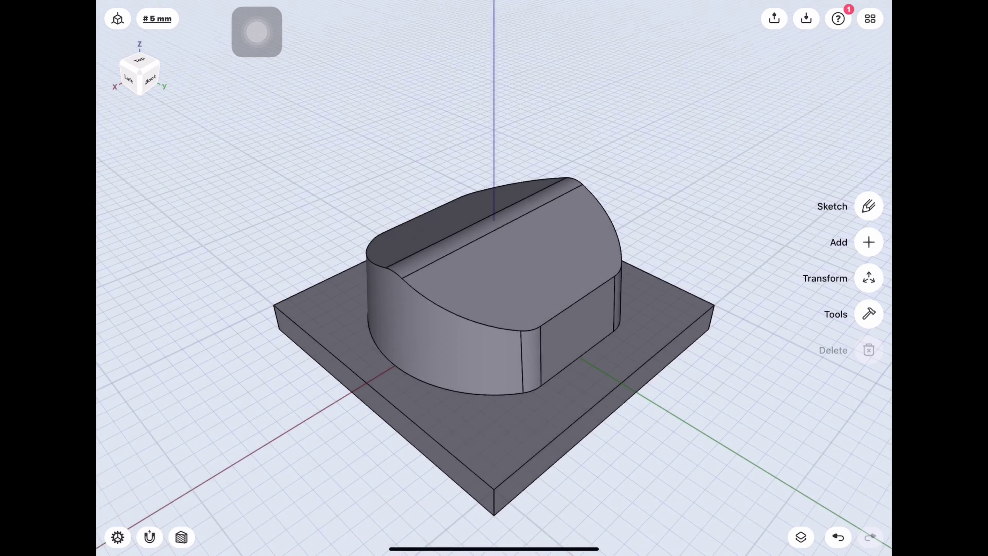
Step: Round the top outline edges with a 3 mm fillet
middle_click_drag(583, 156, 467, 78)
mouse_move(583, 234)
middle_mouse_down()
mouse_move(506, 156)
mouse_move(448, 128)
middle_mouse_up()
middle_click_drag(506, 272, 483, 269)
left_click(577, 301)
left_click_drag(580, 299, 578, 301)
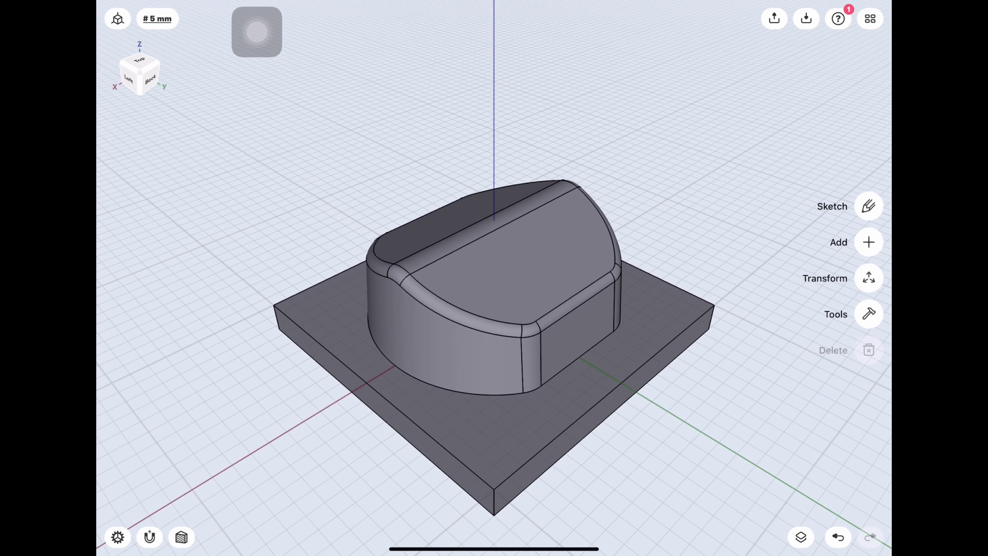
left_click(800, 537)
Step: Hide Body 01, show Sketch plane 02, and copy it 15 mm sideways
left_click(874, 87)
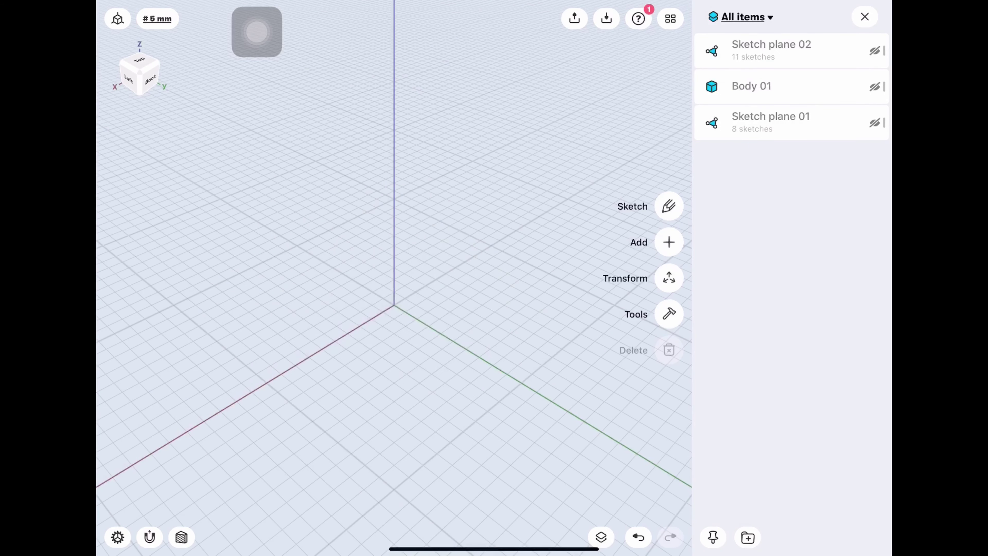
left_click(874, 50)
left_click(601, 536)
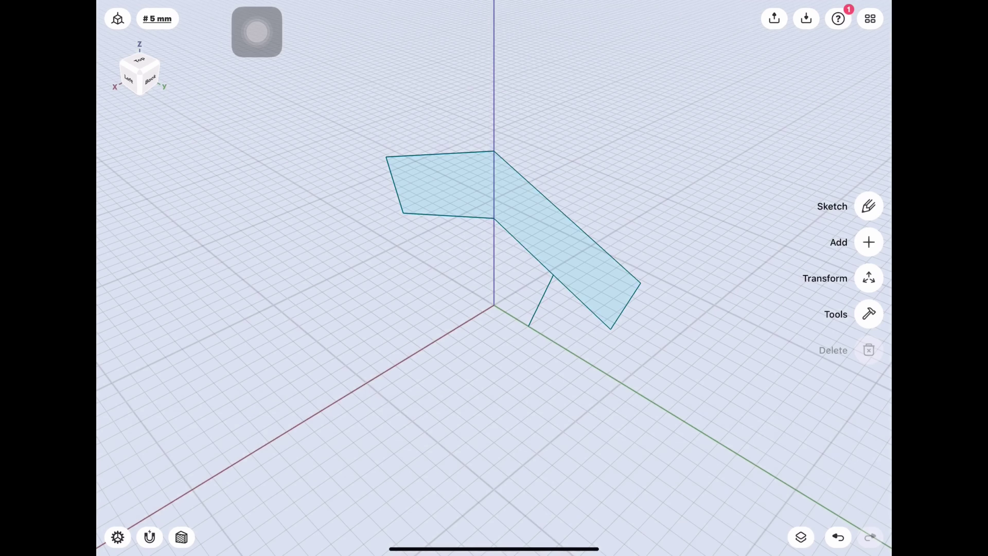
left_click(869, 277)
left_click(869, 224)
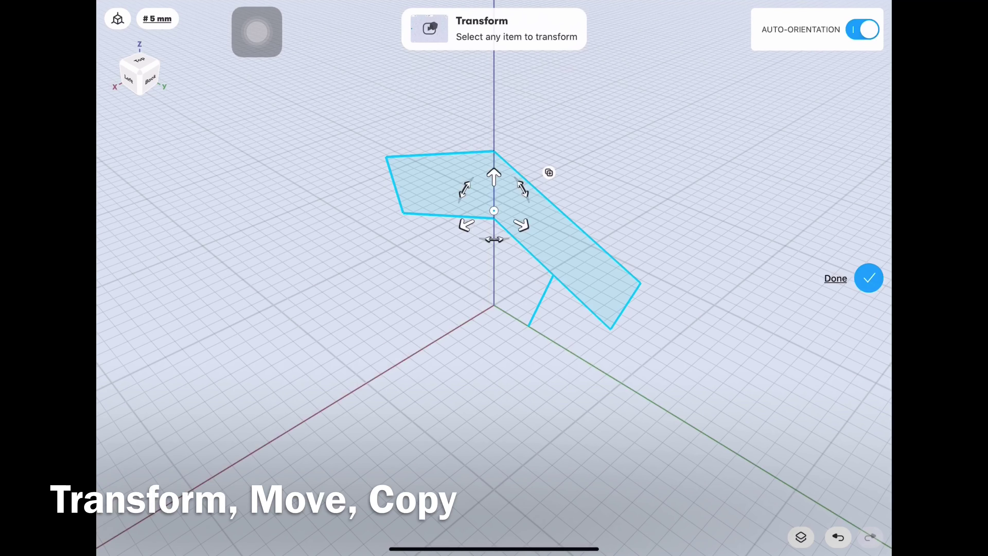
left_click(548, 172)
left_click_drag(466, 225, 426, 243)
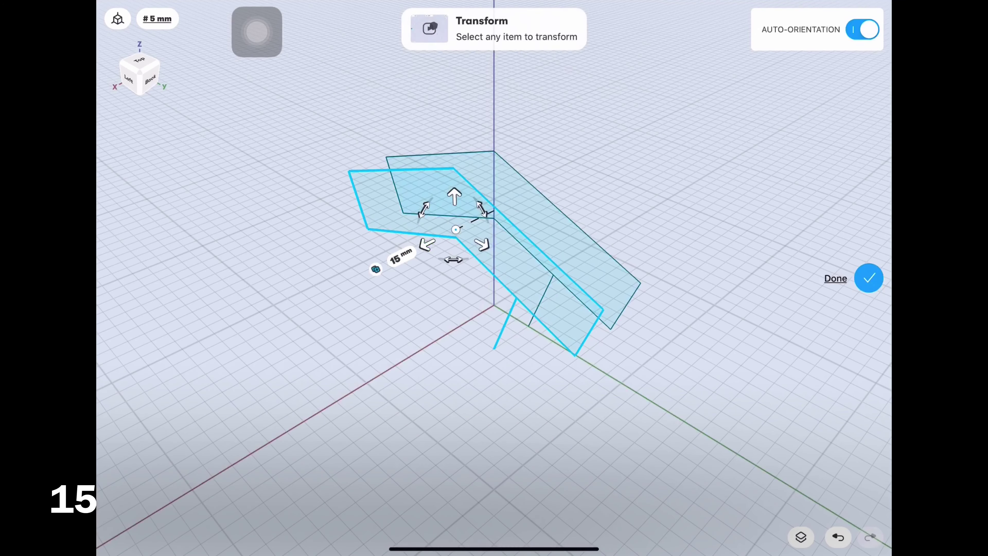
left_click(868, 277)
Step: Hide the original Sketch plane 02 and open the copy face-on for editing
left_click(801, 536)
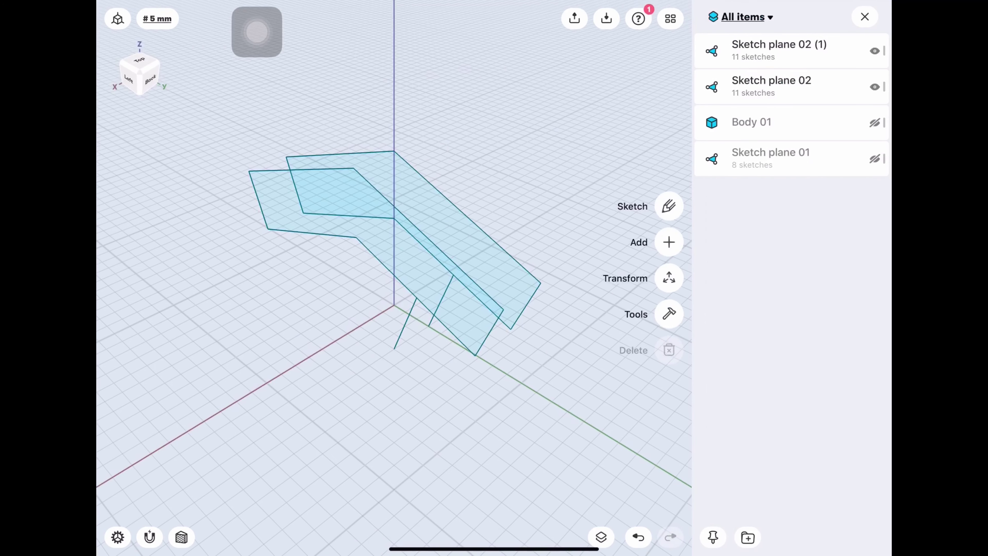
left_click(874, 86)
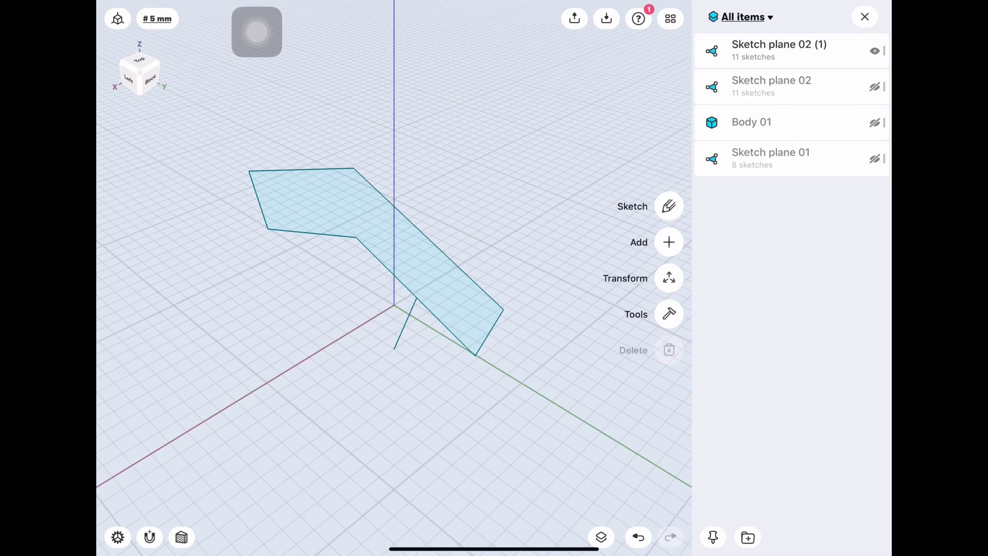
mouse_move(389, 389)
left_mouse_down()
mouse_move(505, 389)
mouse_move(393, 393)
left_mouse_up()
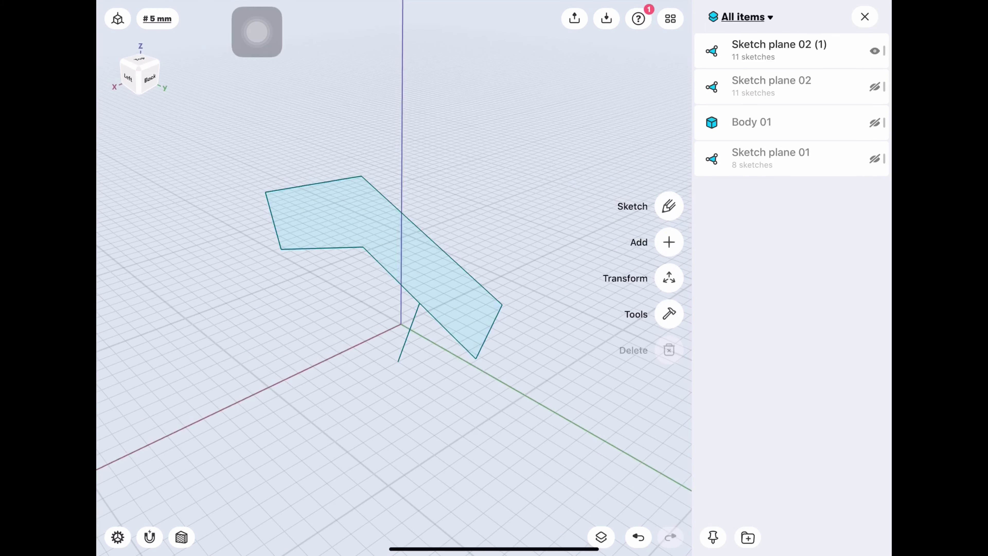
left_click(864, 17)
double_click(428, 218)
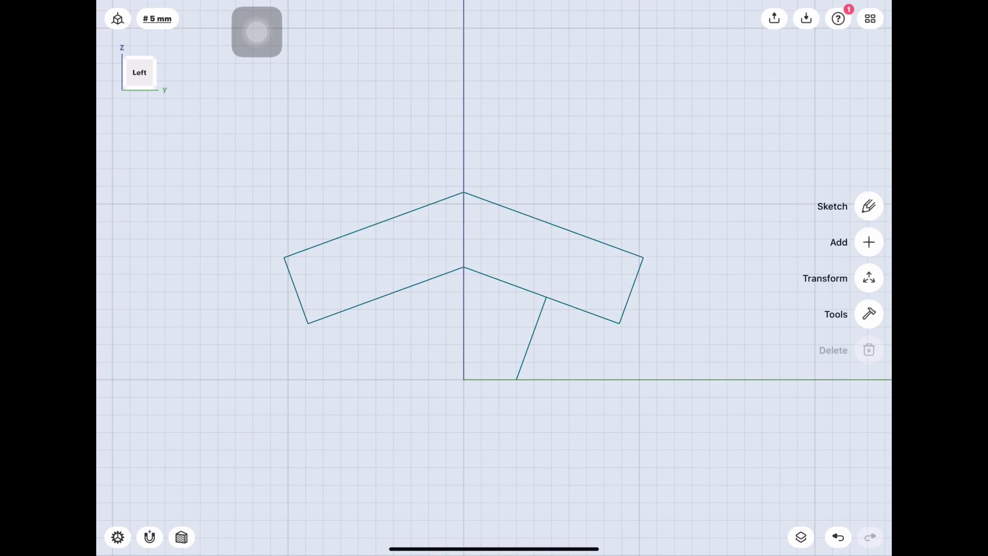
Step: Delete the left-half edges of the roof profile
left_click(422, 277)
left_click(348, 305)
left_click(295, 290)
left_click(320, 244)
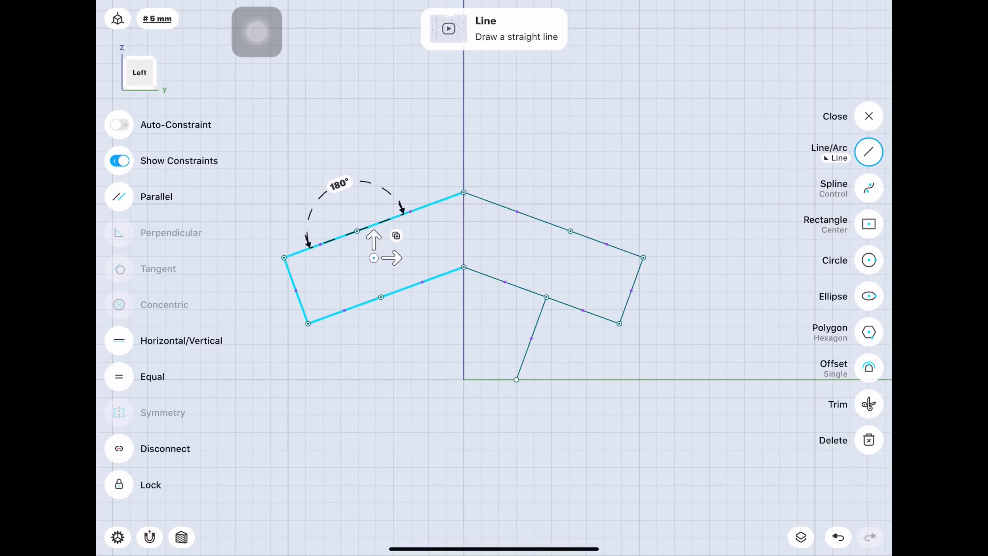
left_click(410, 211)
left_click(868, 440)
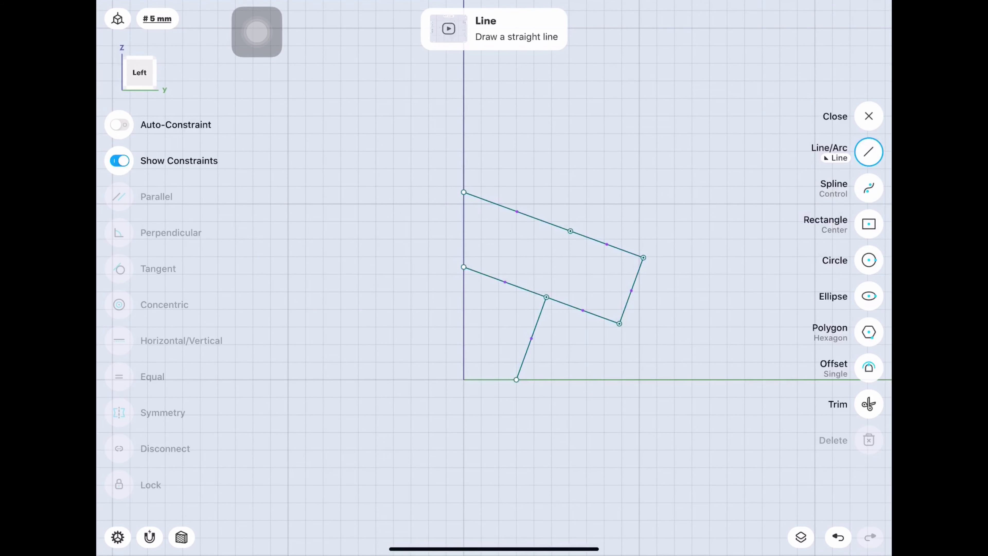
Step: Offset the lower slanted roof edge inward, previewing at -6 mm
left_click(506, 281)
left_click(517, 212)
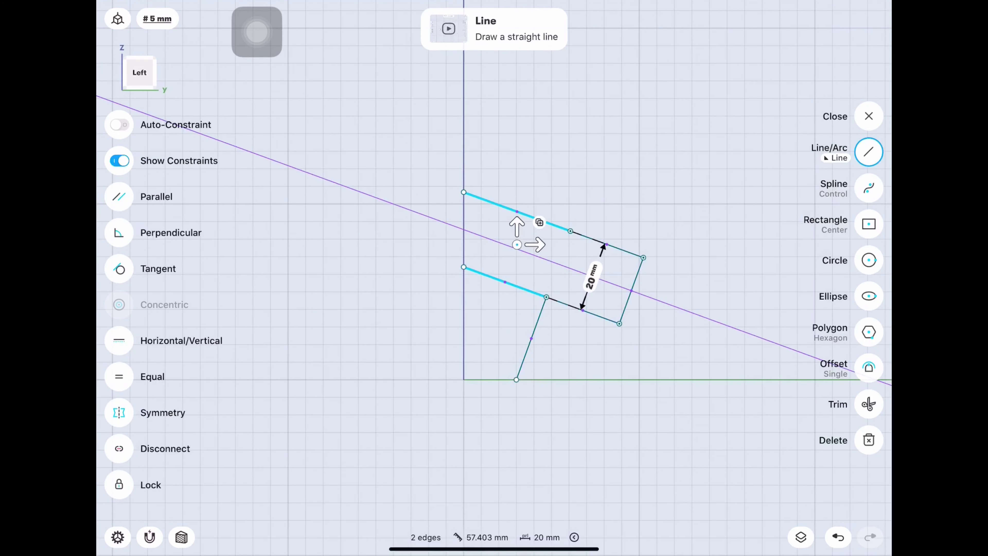
key("Escape")
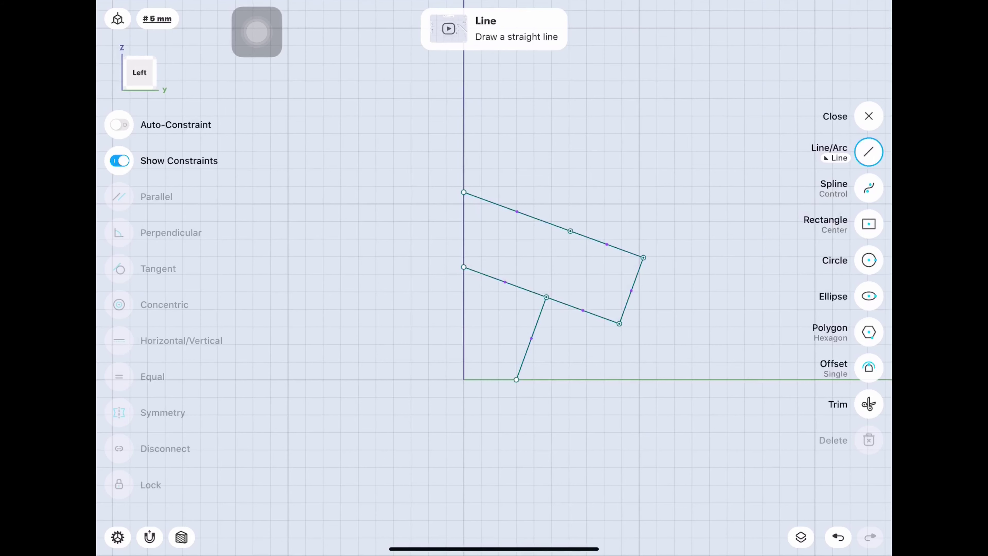
left_click(505, 282)
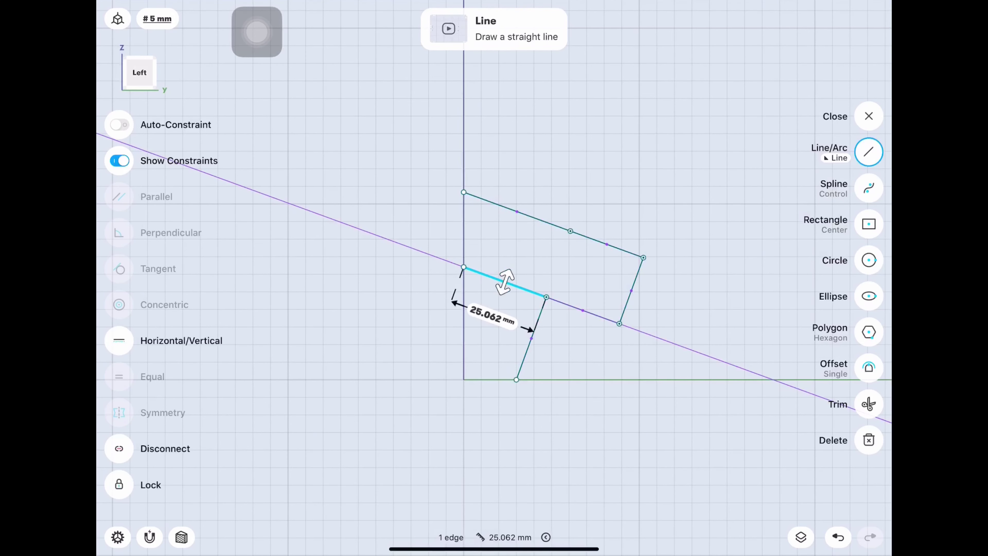
key("Escape")
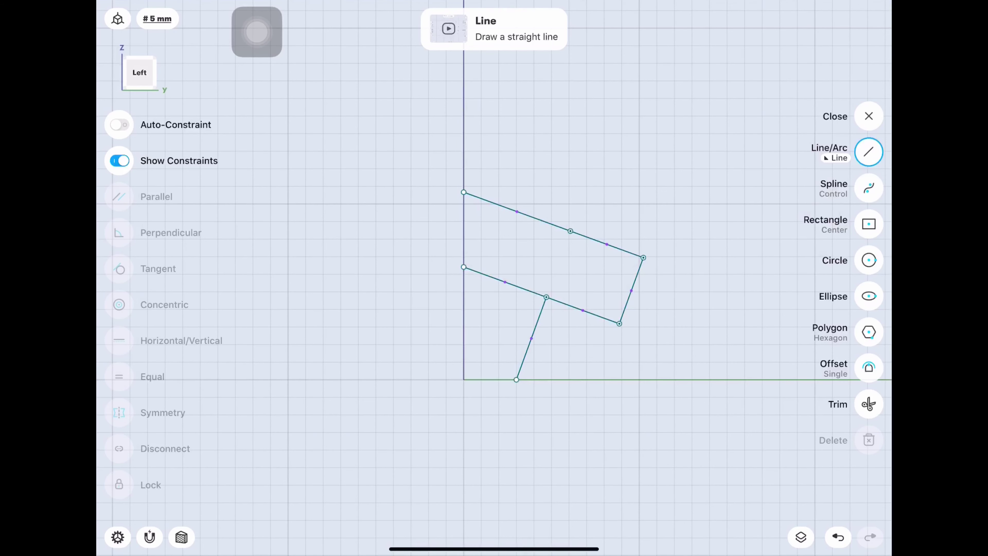
scroll(586, 220, "up", 3)
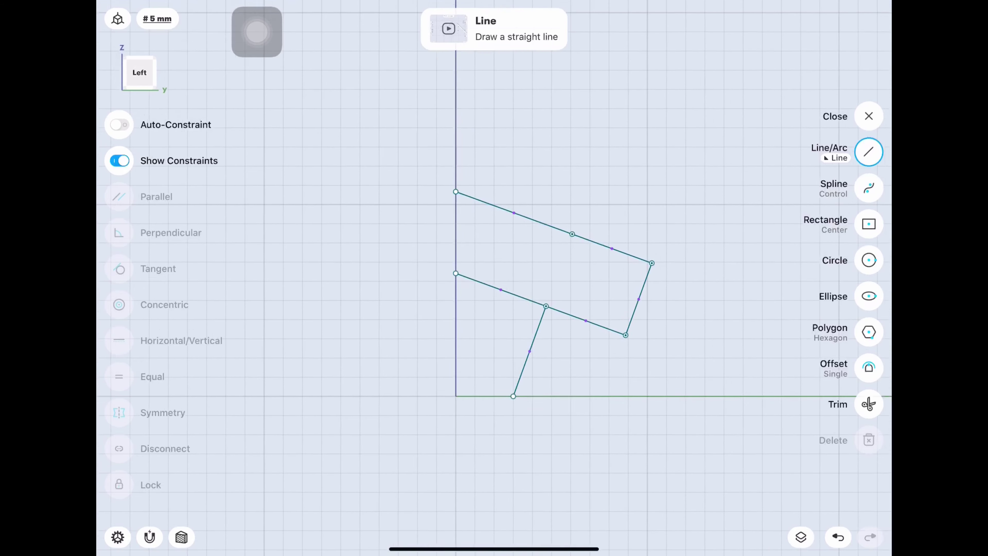
left_click(868, 368)
mouse_move(560, 333)
left_mouse_down()
mouse_move(560, 311)
mouse_move(586, 307)
left_mouse_up()
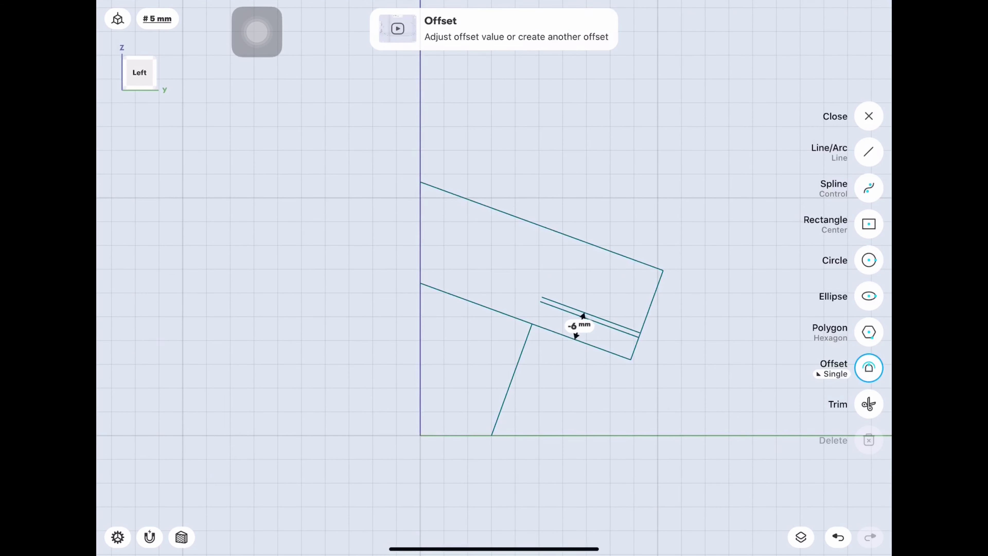
Step: Accept the offset, inspect the leg-to-roof point, and exit the sketch
left_click(868, 151)
scroll(559, 274, "up", 3)
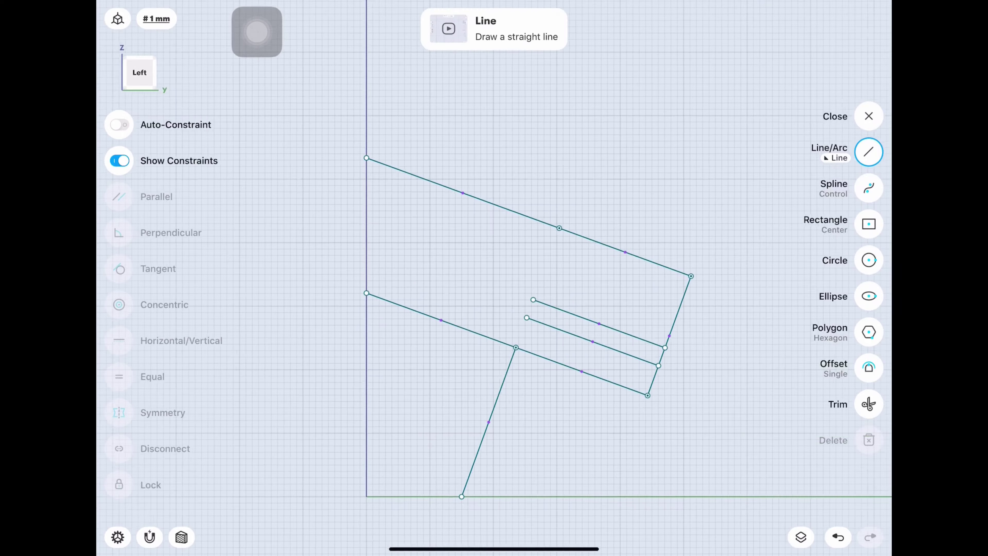
left_click(516, 353)
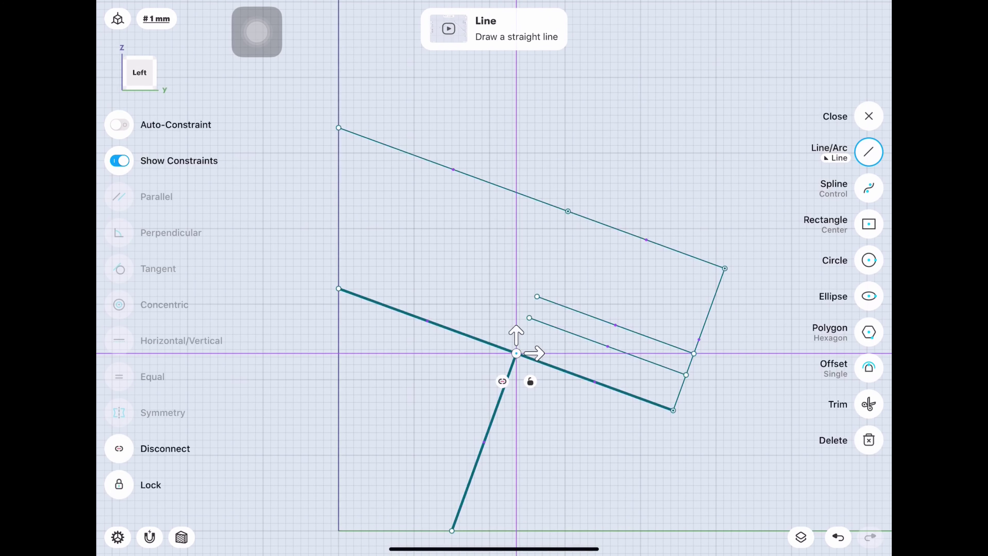
key("Escape")
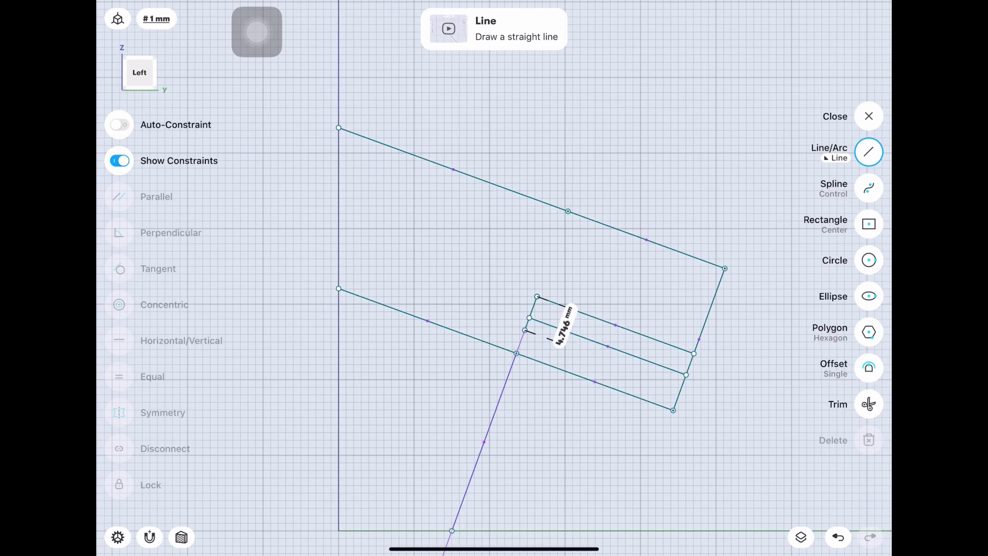
left_click(869, 116)
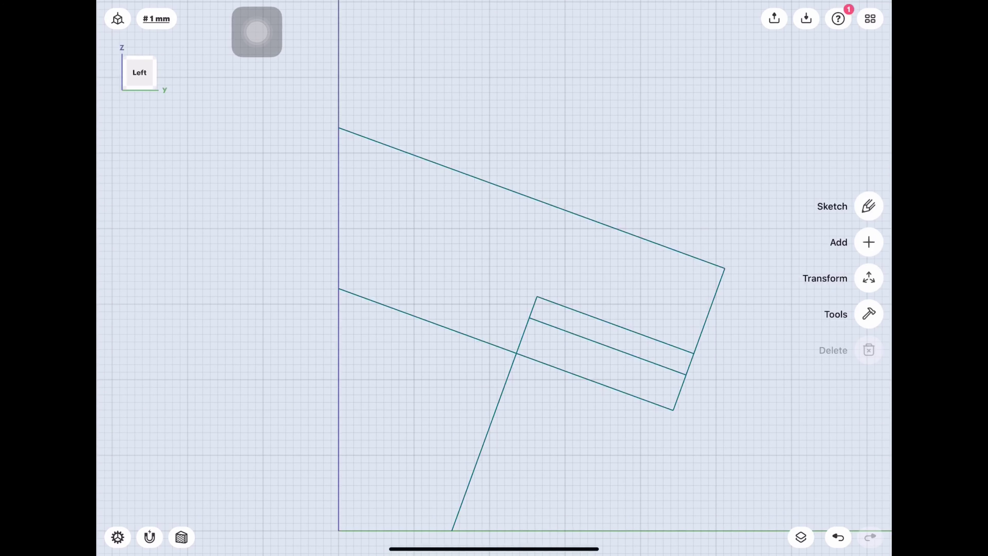
Step: Delete the lower-left roof edge segment and the leg
left_click(427, 320)
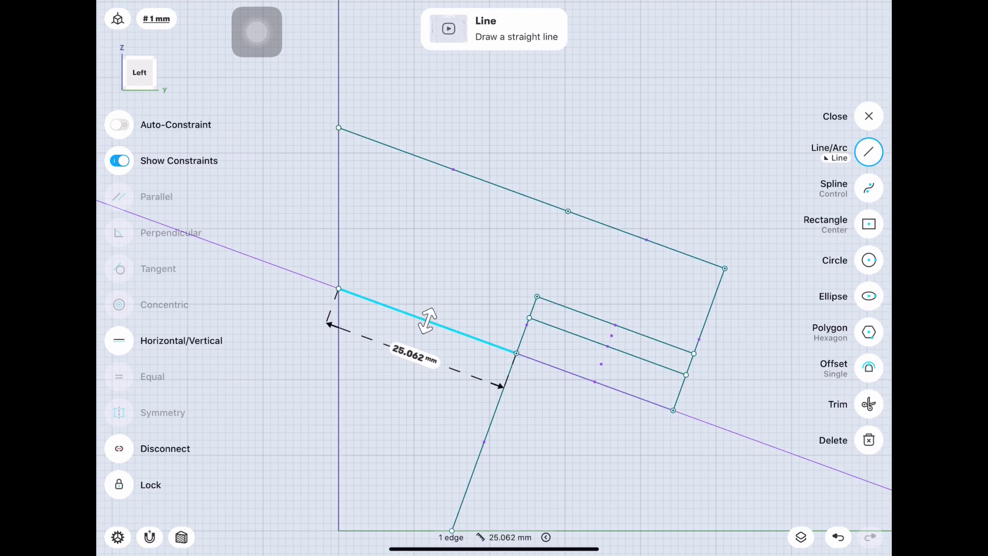
left_click(484, 442)
key("Escape")
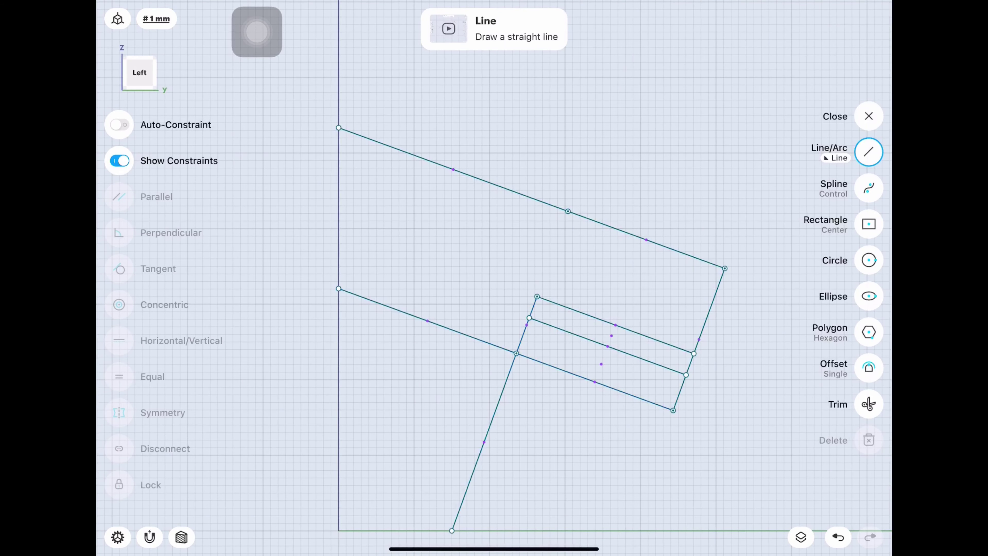
left_click(427, 320)
left_click(484, 441)
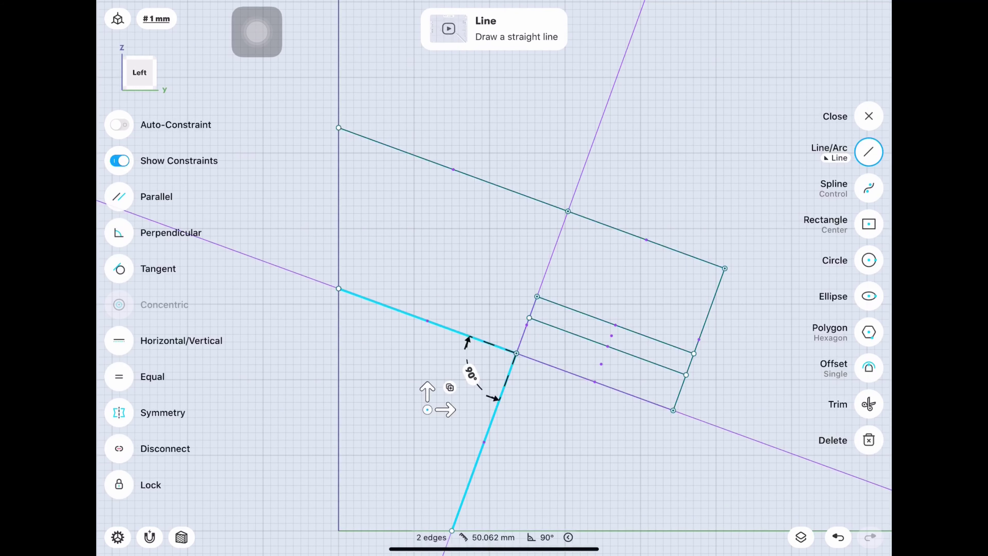
key("Delete")
Step: Delete both segments of the roof's top edge and close the sketch
left_click(646, 239)
left_click(453, 169)
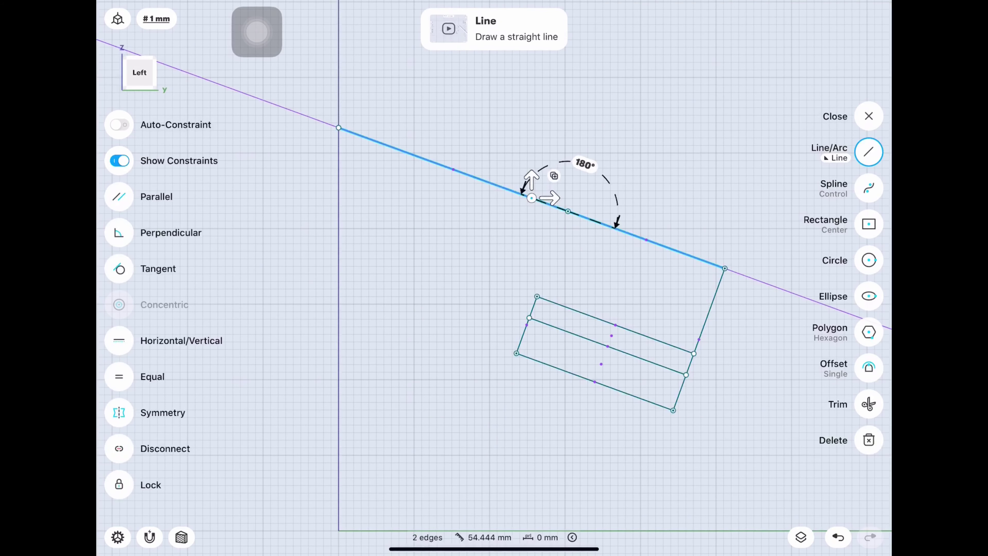
key("Delete")
left_click(869, 404)
left_click(869, 151)
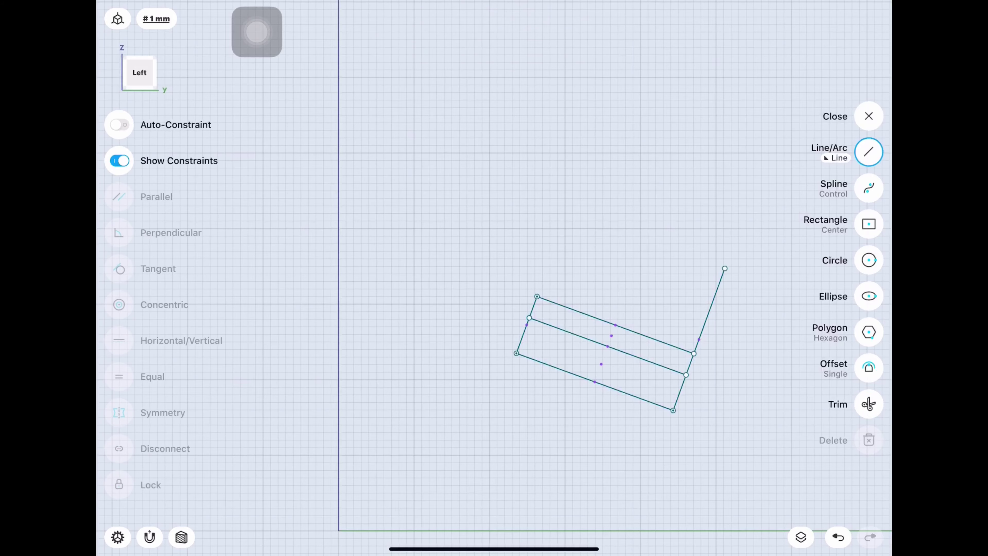
left_click(868, 115)
scroll(700, 389, "up", 3)
Step: Offset the rectangle's left edge inward and trim the three segments to its right
scroll(700, 389, "up", 2)
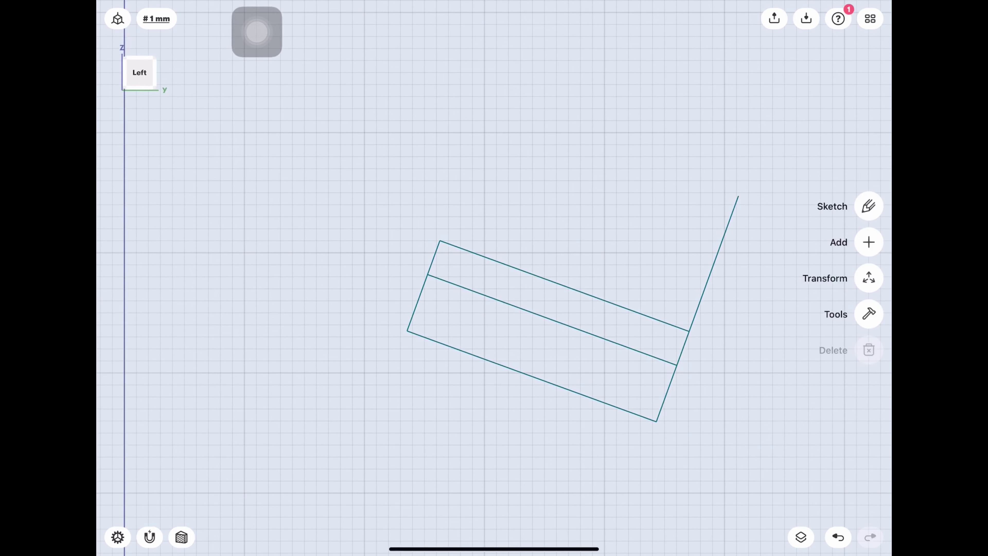
left_click(868, 206)
left_click(868, 367)
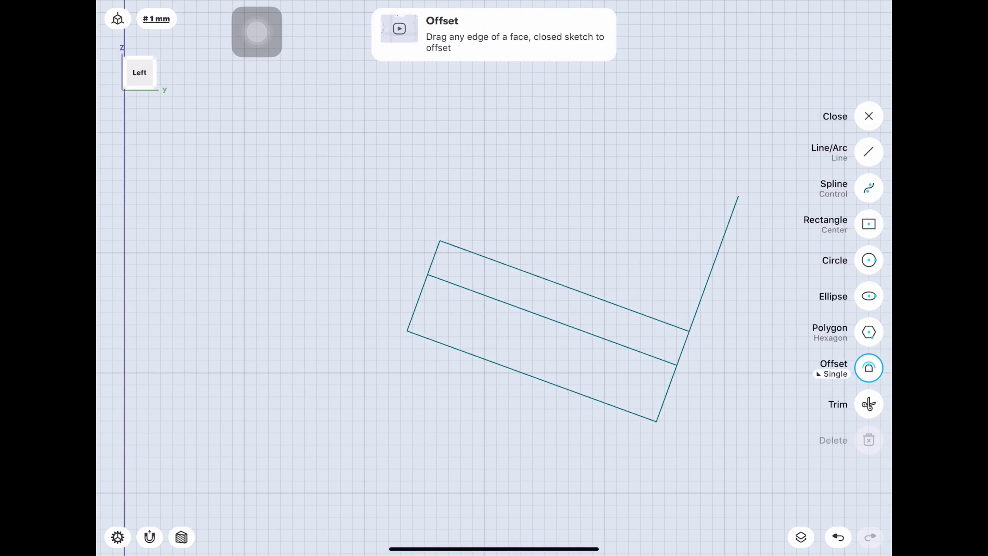
left_click_drag(417, 303, 491, 308)
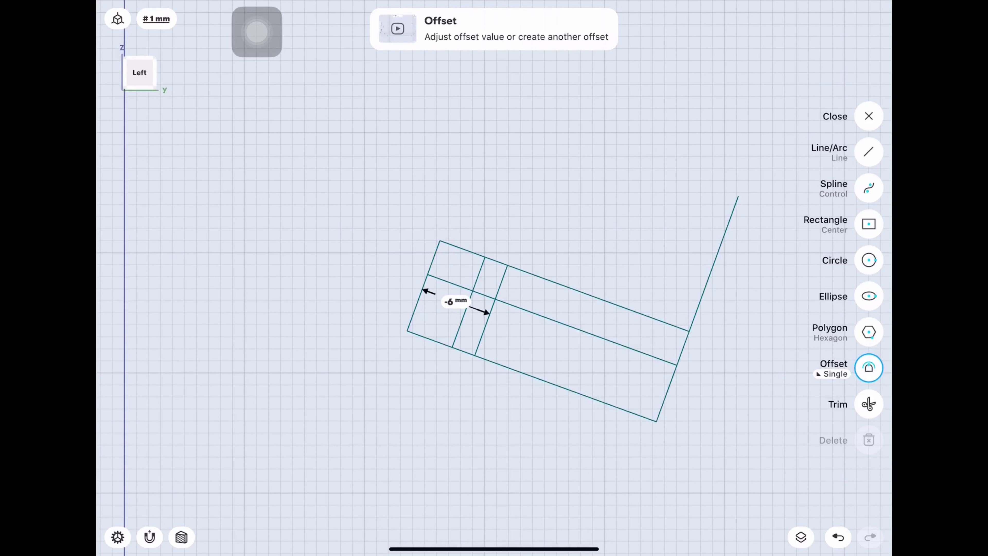
left_click(868, 403)
left_click(598, 299)
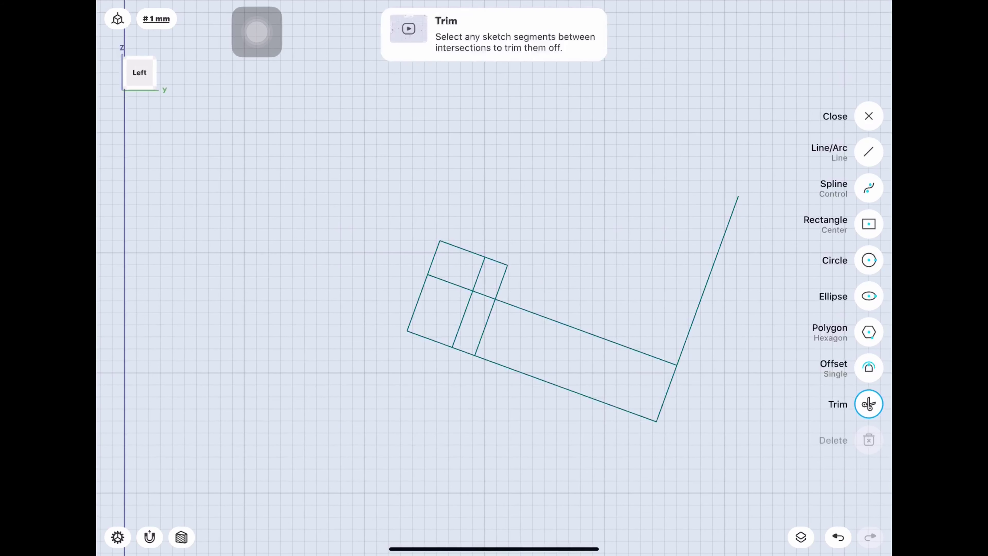
left_click(585, 332)
left_click(566, 388)
Step: Remove the long stray line and review the four-cell rectangle's edges before closing
key("ctrl+z")
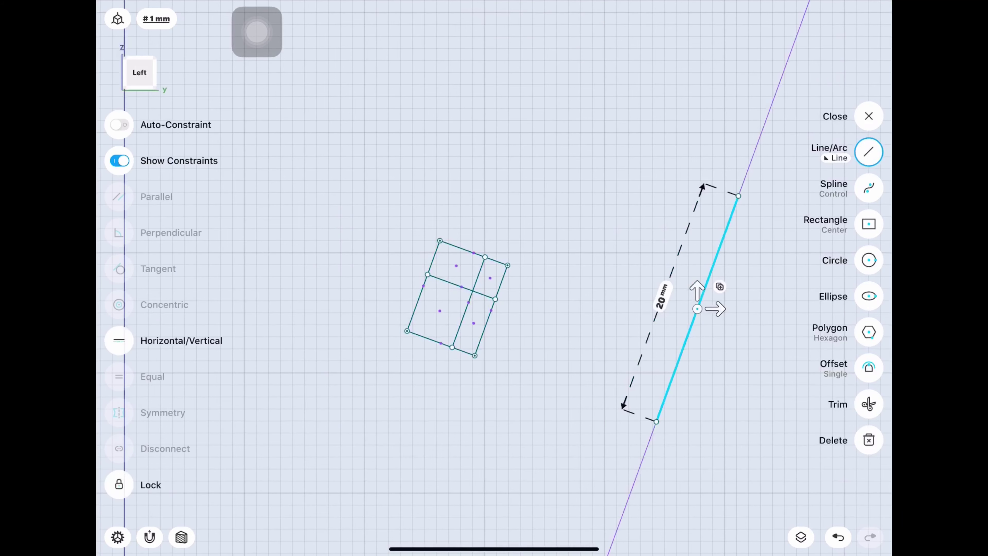
key("ctrl+z")
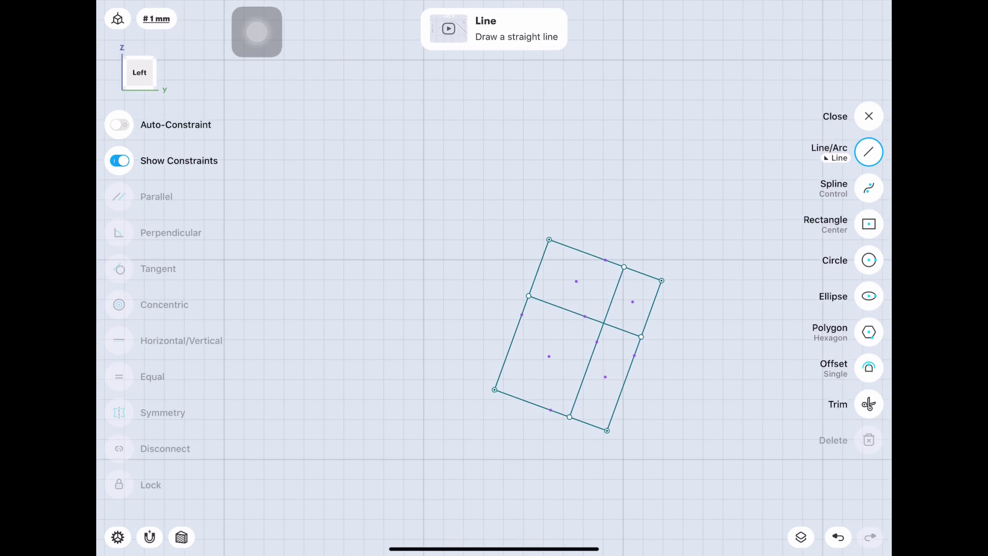
left_click(868, 116)
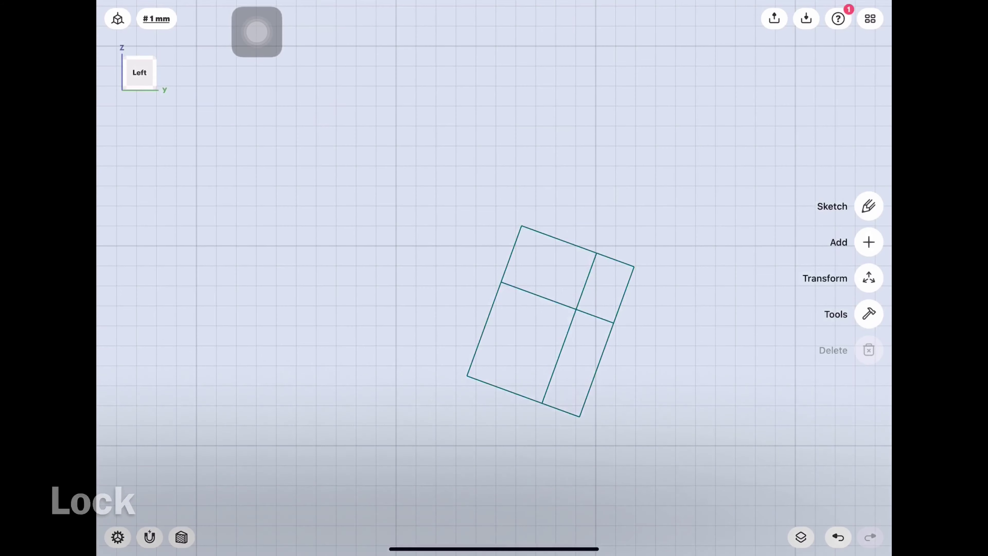
left_click(569, 328)
left_click(557, 302)
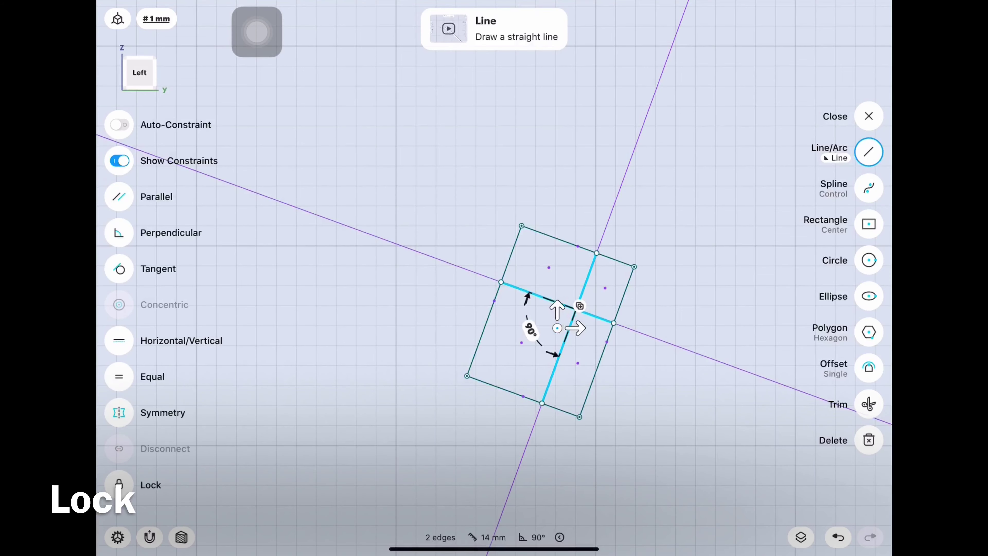
left_click(606, 341)
left_click(577, 246)
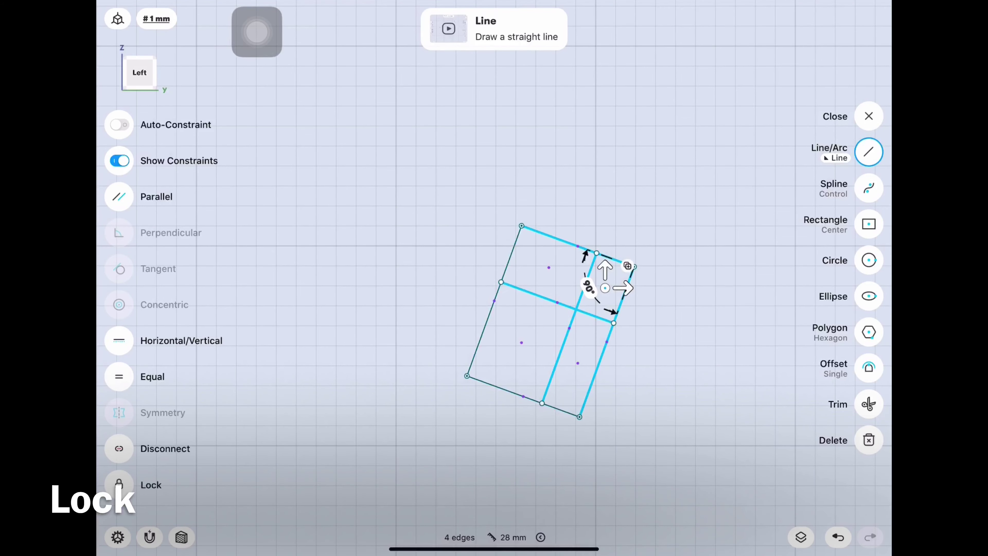
key("Escape")
left_click(868, 116)
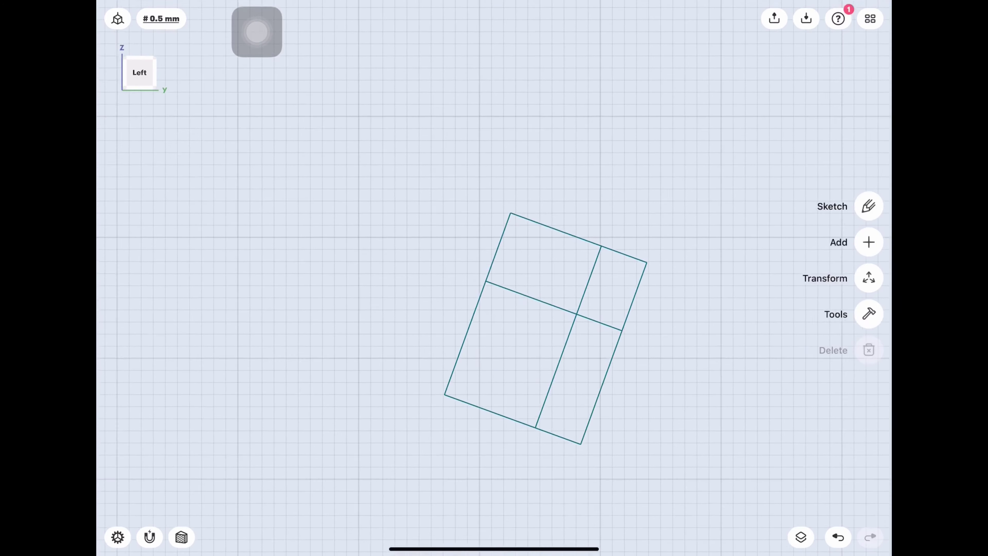
scroll(618, 328, "up", 3)
scroll(617, 327, "up", 2)
Step: Draw a vertical line from the top crossing vertex, constrained at 20° to the diagonal
left_click(868, 206)
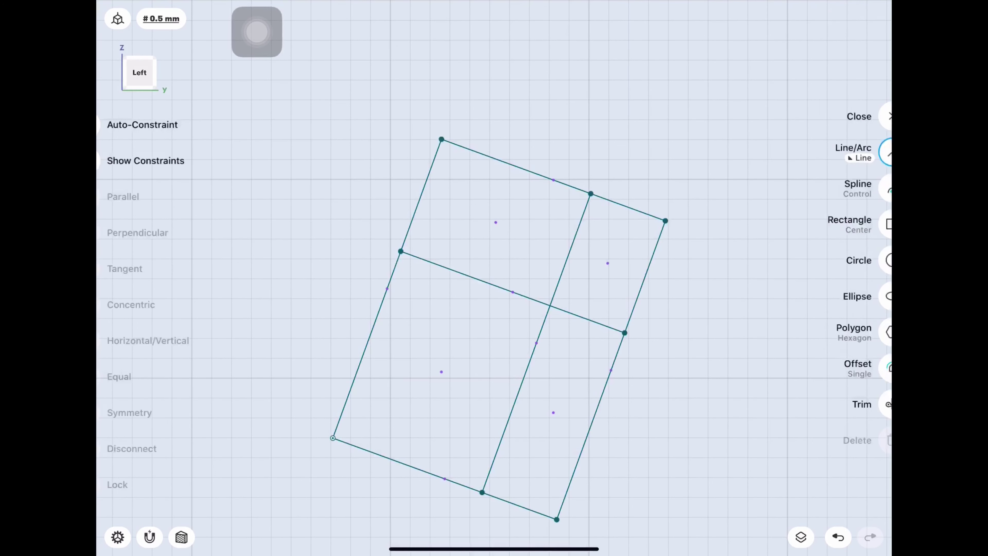
left_click(868, 151)
left_click_drag(590, 193, 590, 284)
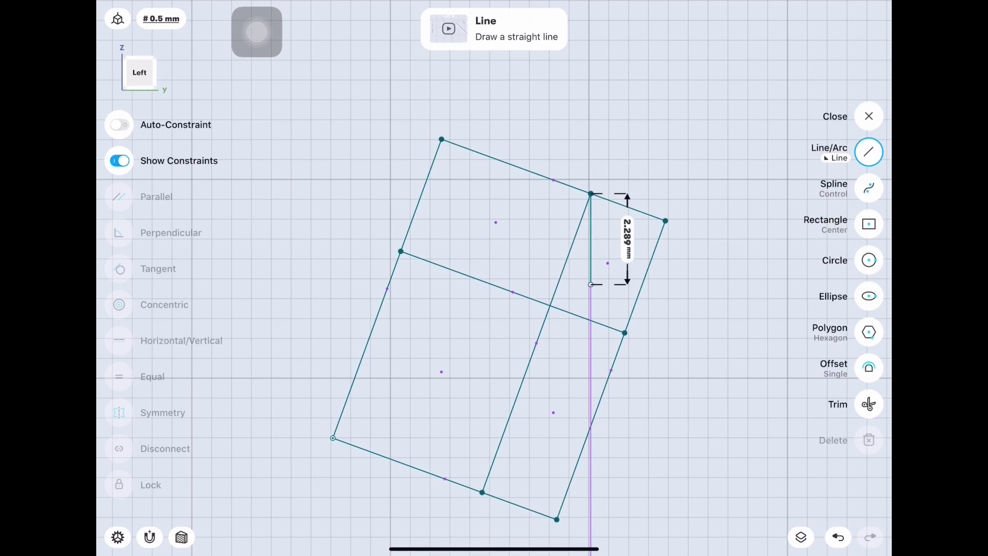
left_click_drag(590, 320, 591, 320)
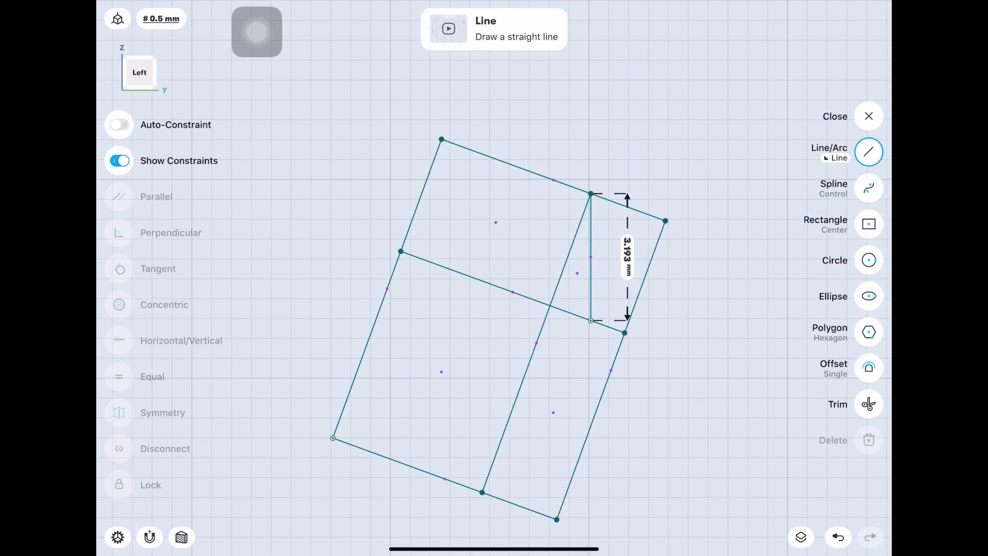
scroll(497, 287, "down", 5)
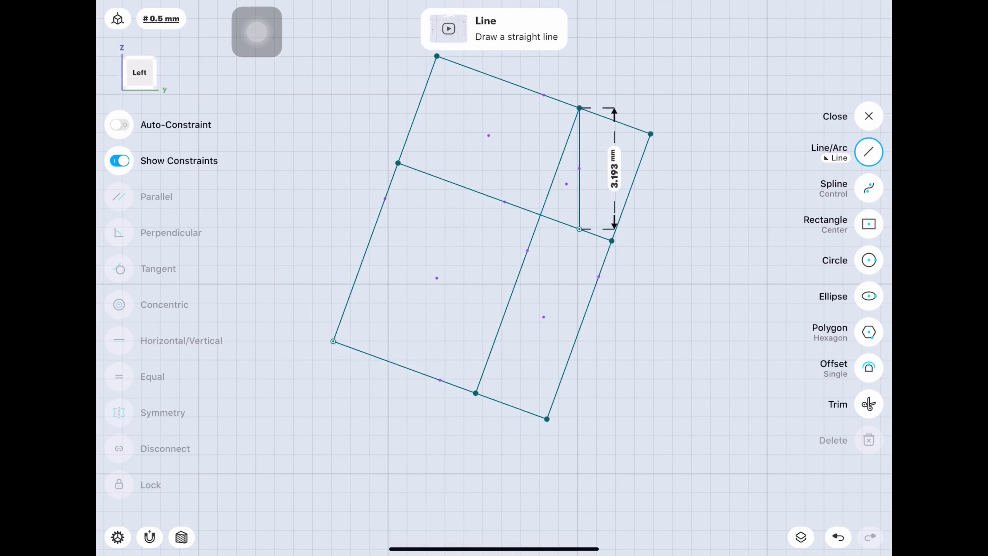
left_click(579, 168)
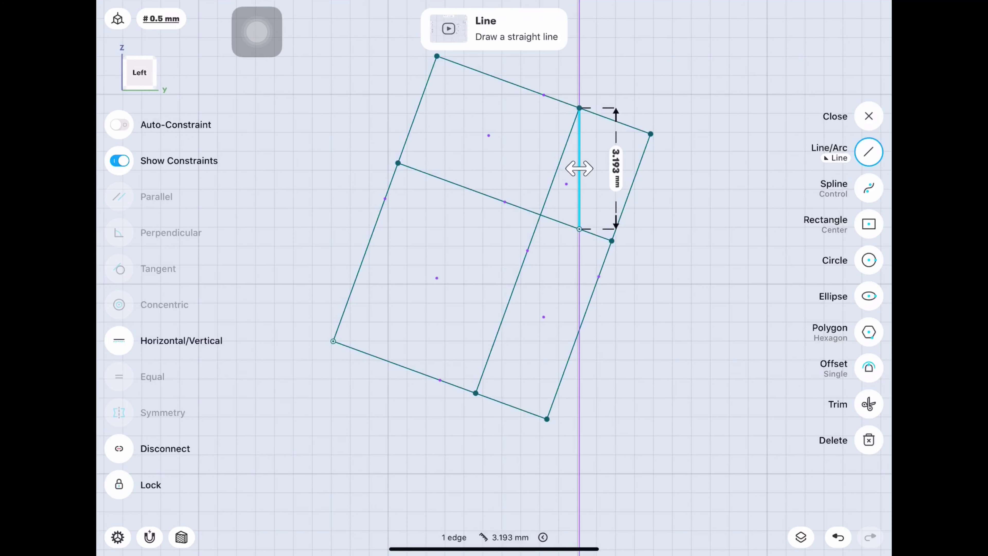
left_click(536, 227)
left_click(557, 218)
left_click(610, 205)
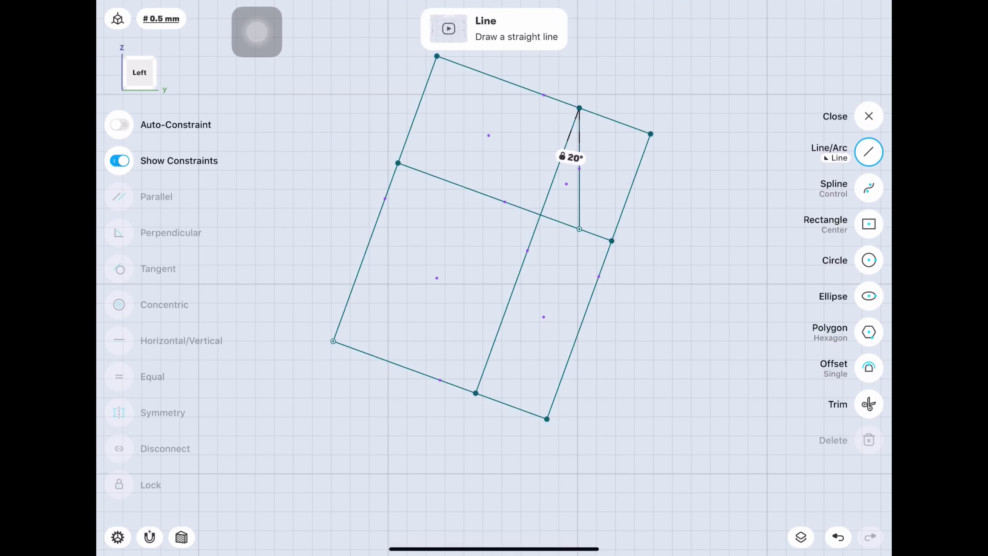
Step: Draw a 5.321 mm vertical line from the right vertex and trim the excess segments
left_click_drag(611, 241, 612, 327)
left_click_drag(596, 397, 611, 442)
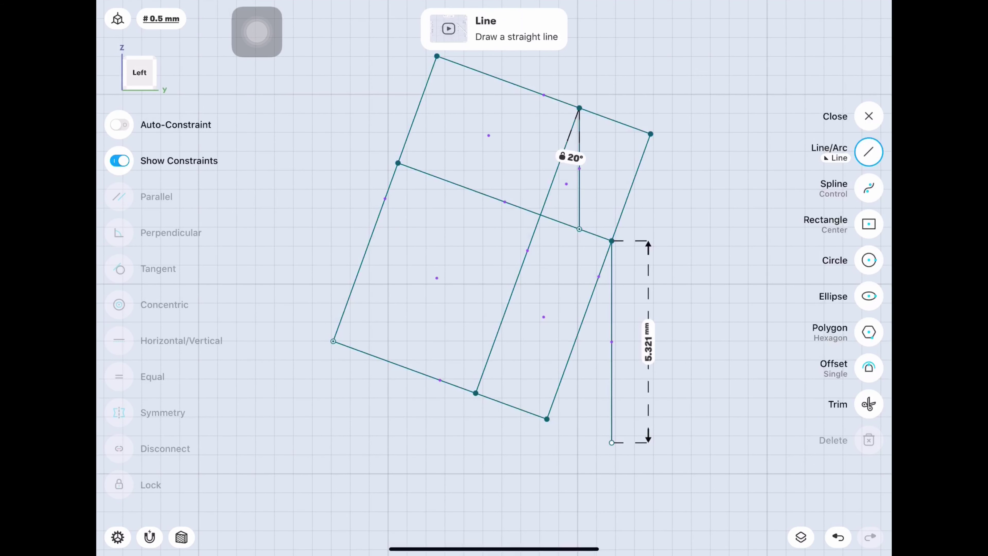
left_click(868, 116)
left_click(869, 206)
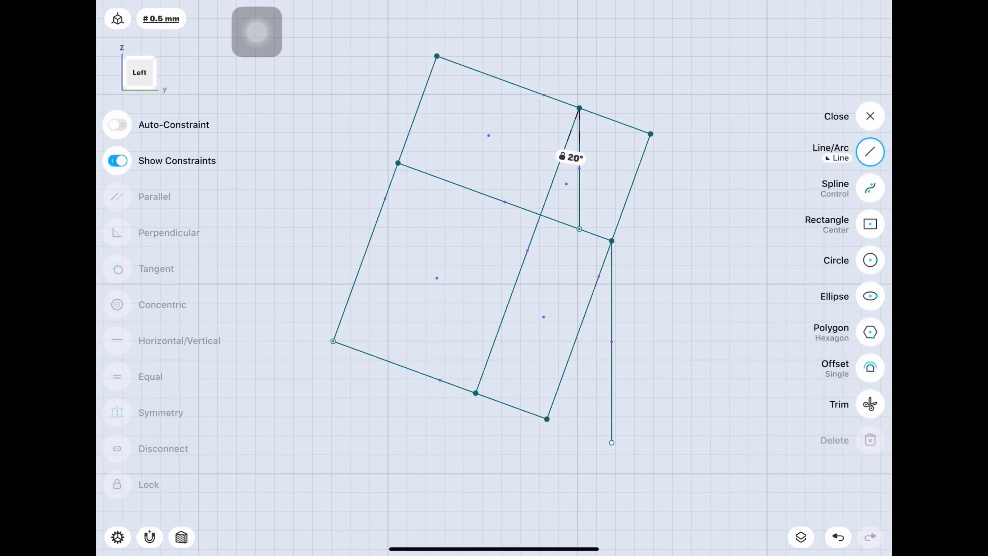
left_click(868, 403)
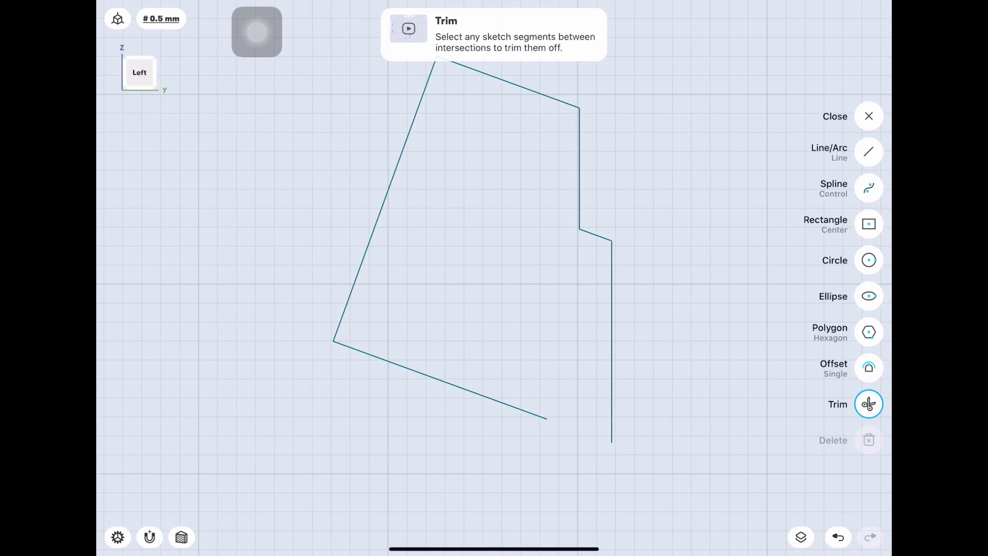
Step: Unlock the bottom edge's endpoint and drag it onto the vertical line's lower end
left_click(869, 151)
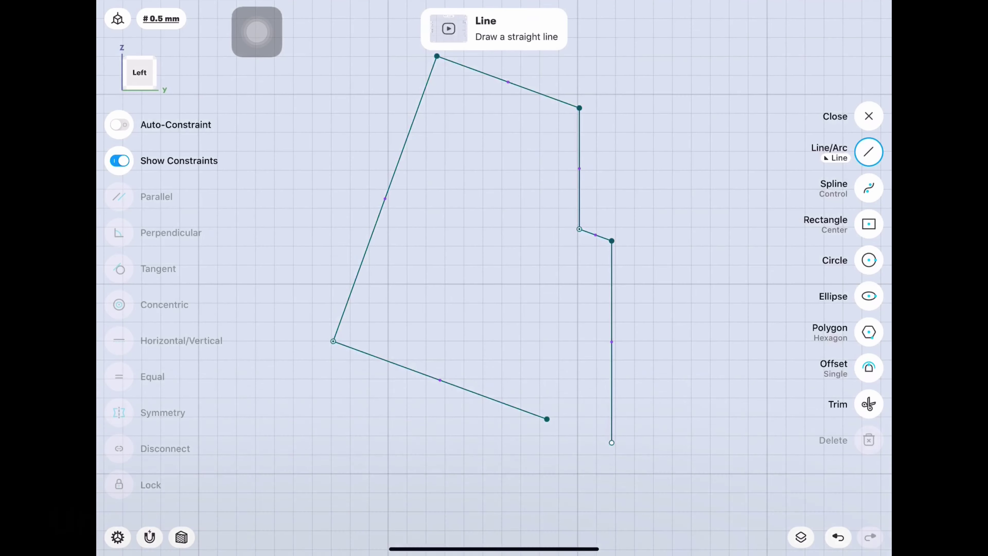
left_click(546, 419)
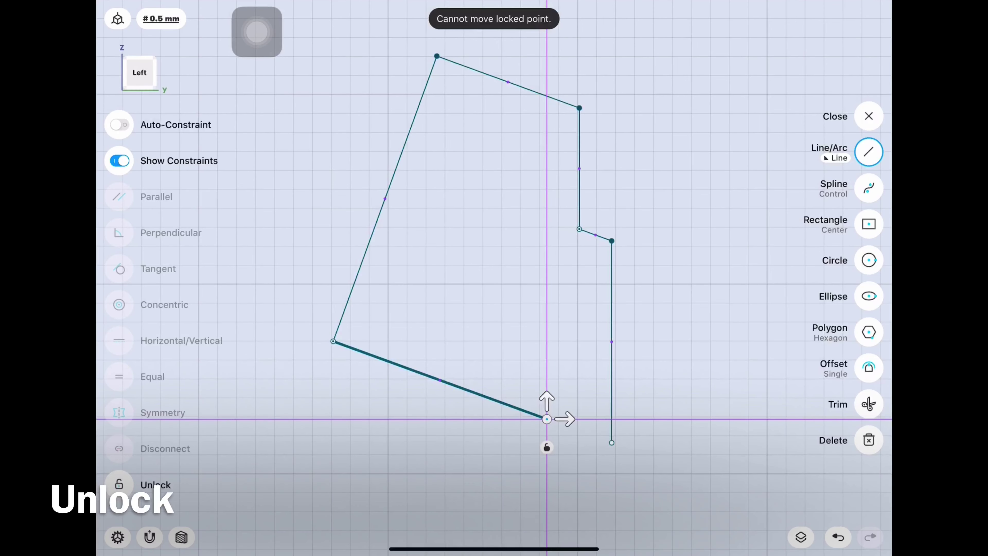
left_click(119, 484)
mouse_move(546, 419)
left_mouse_down()
mouse_move(637, 452)
mouse_move(612, 468)
left_mouse_up()
left_click(612, 442)
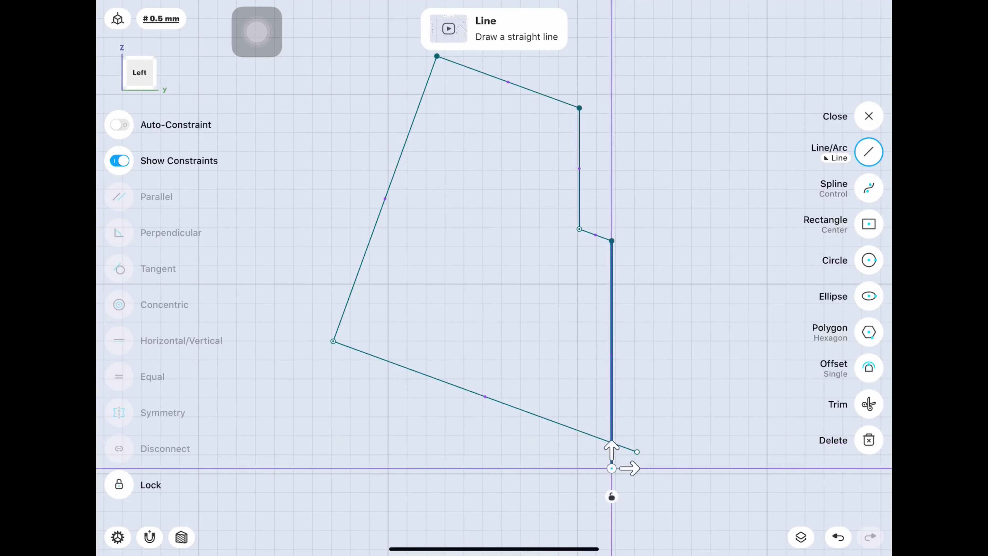
Step: Trim the diagonal's overhang and the leftover stub below the bottom corner
left_click(869, 404)
left_click(624, 447)
left_click(868, 152)
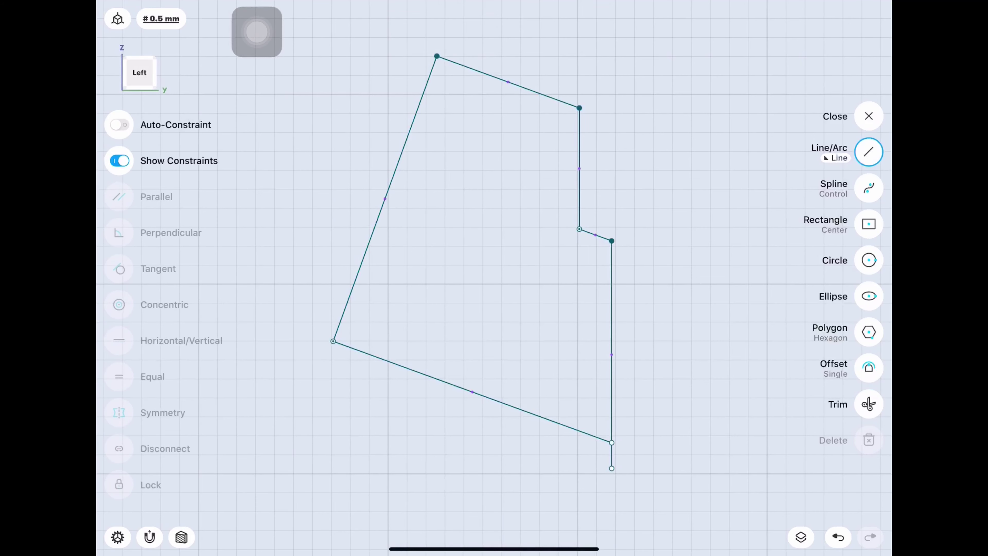
left_click(868, 404)
left_click(868, 151)
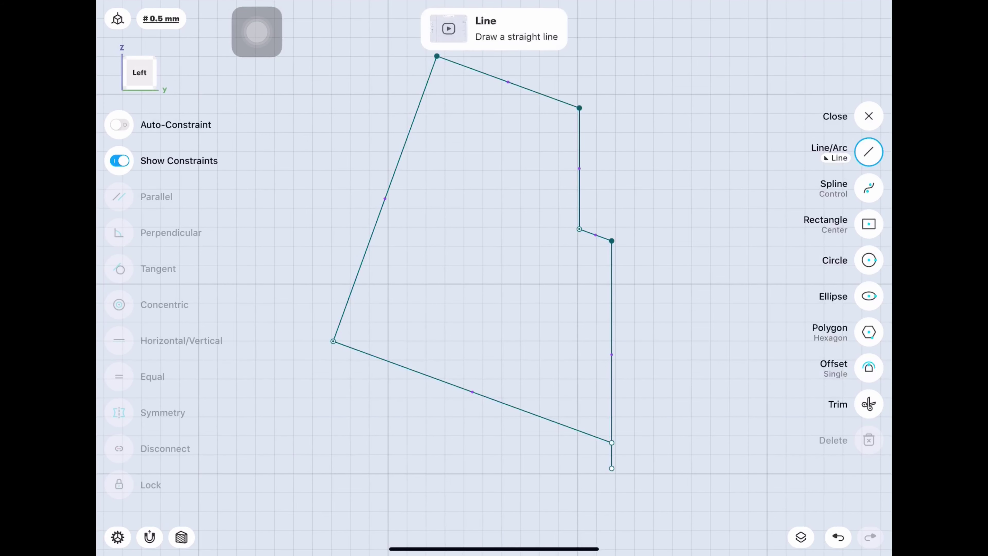
left_click(868, 404)
left_click(869, 152)
Step: Finish the sketch and start a Revolve on the closed stepped profile
key("Escape")
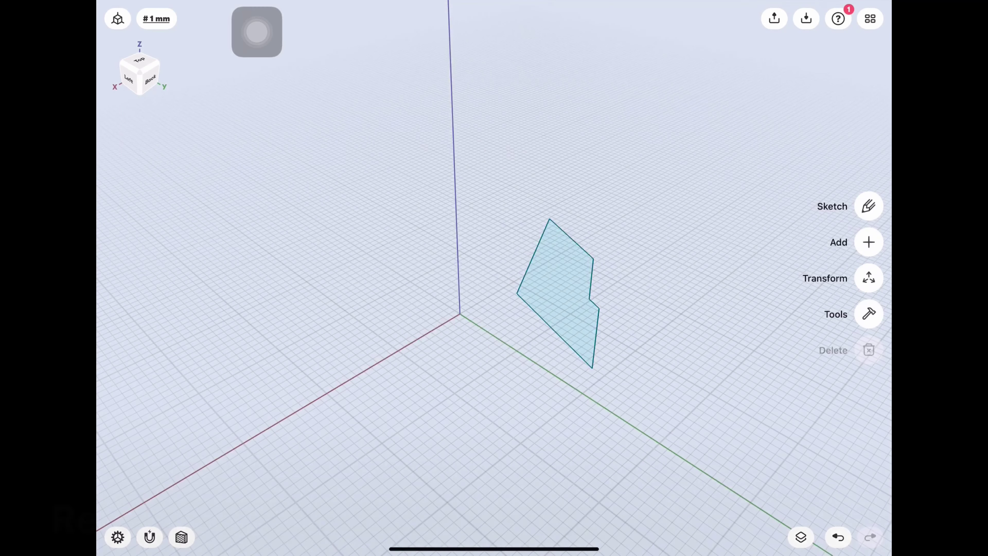
left_click(869, 313)
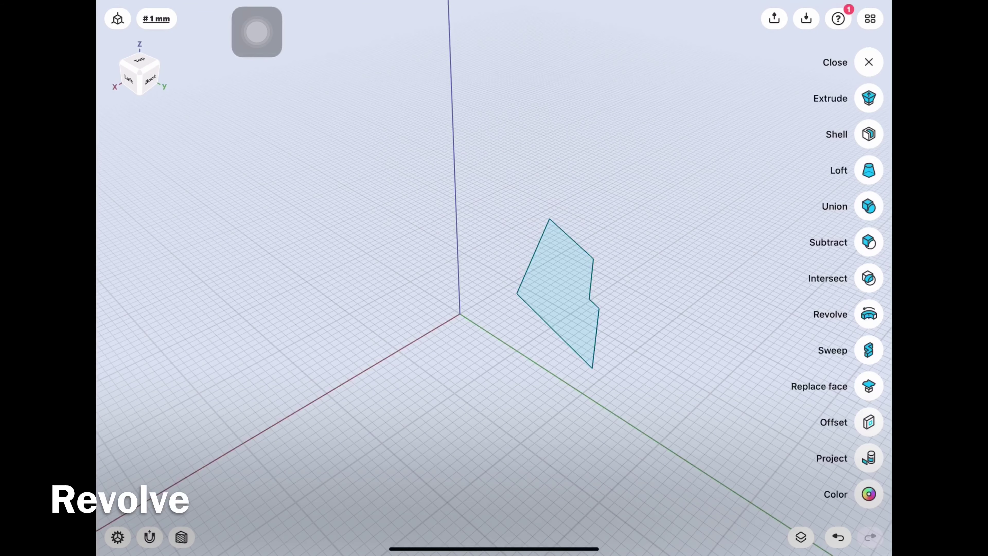
left_click(868, 313)
Step: Complete the 360° revolve about the profile's vertical edge and unhide Body 01
left_click(532, 256)
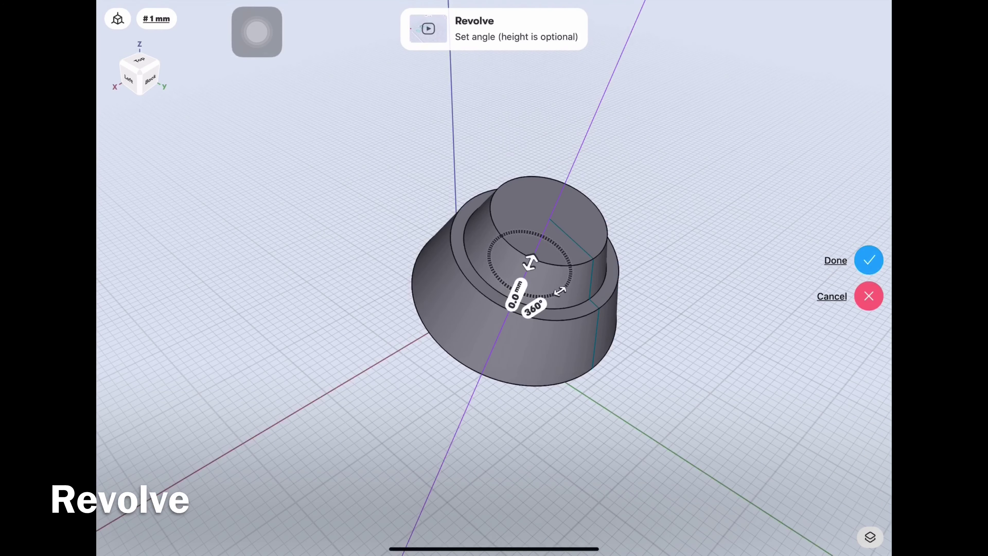
left_click(869, 260)
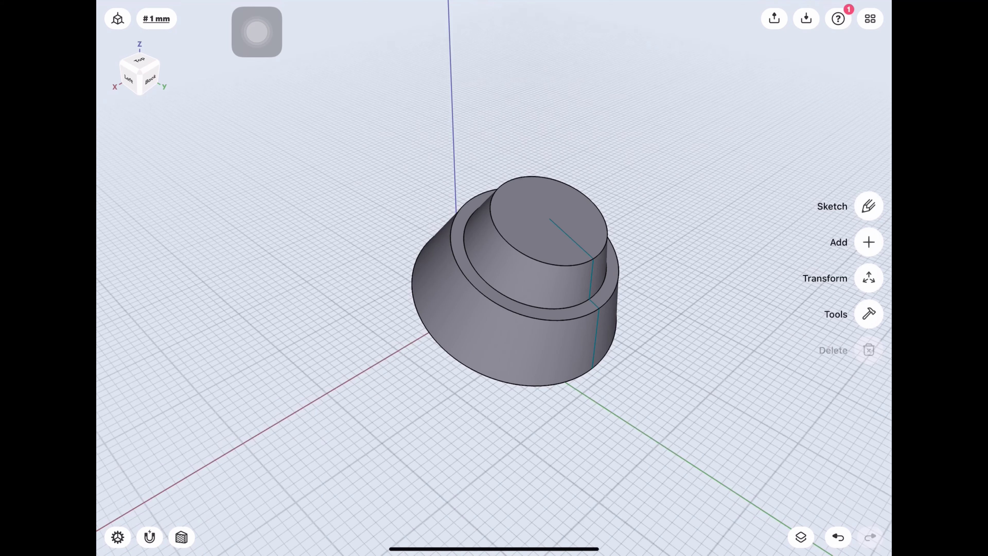
left_click(800, 537)
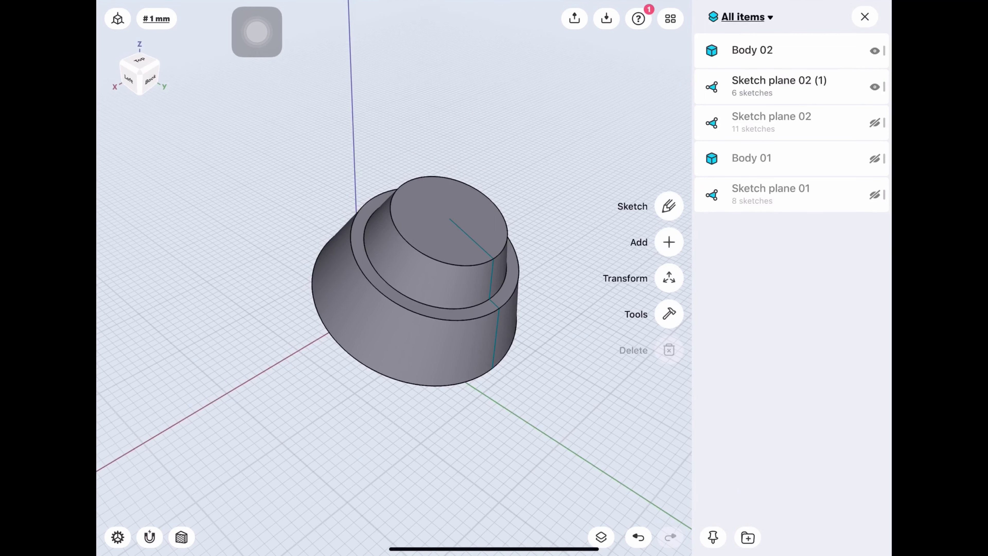
left_click(874, 158)
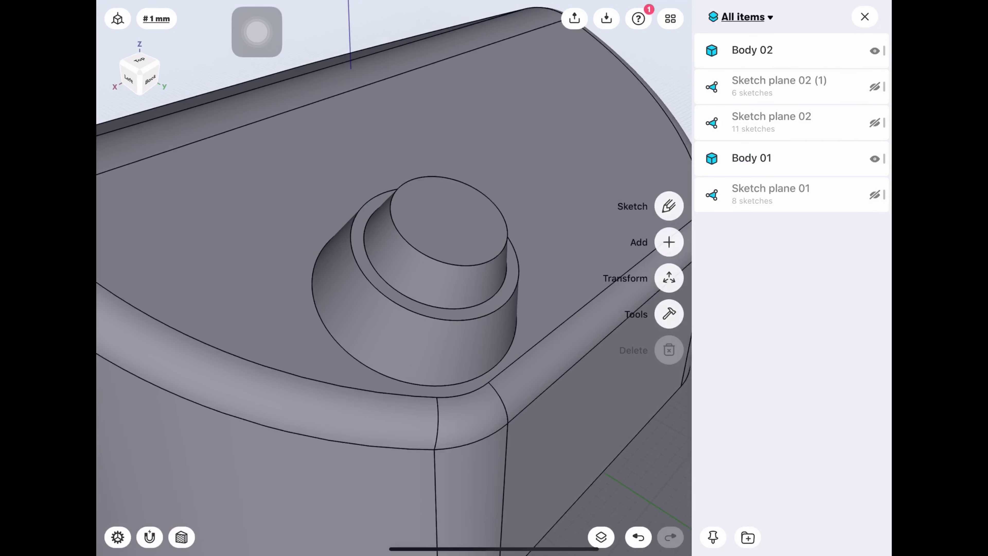
left_click(865, 16)
Step: Fillet the boss's top edge at 2 mm and its step ring edge at 3 mm
scroll(494, 278, "down", 10)
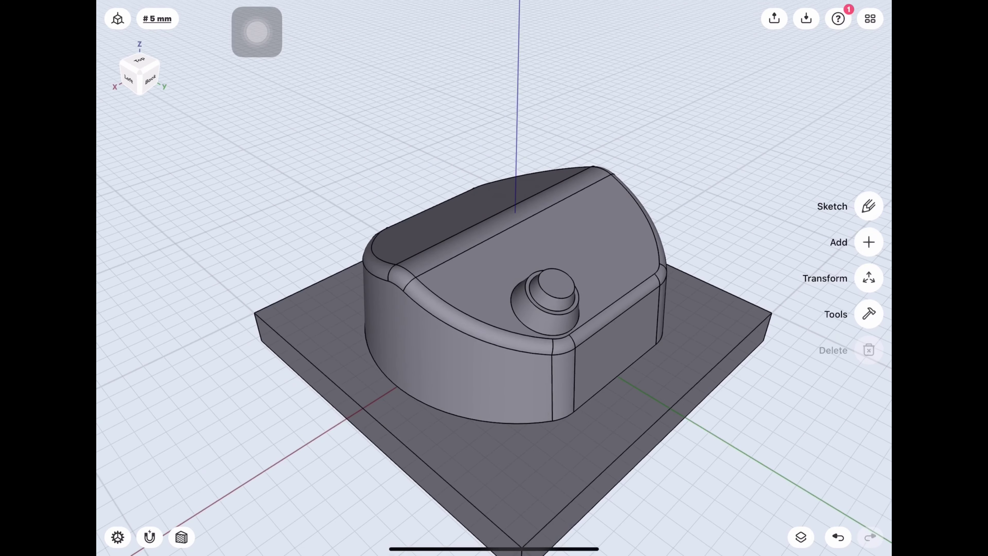
scroll(494, 278, "up", 5)
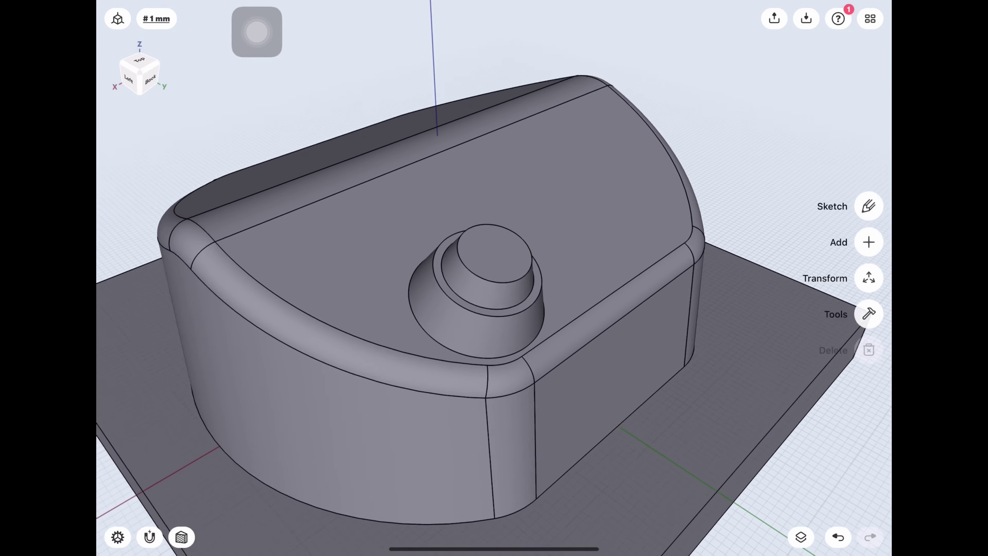
scroll(494, 278, "up", 3)
middle_click_drag(428, 311, 525, 303)
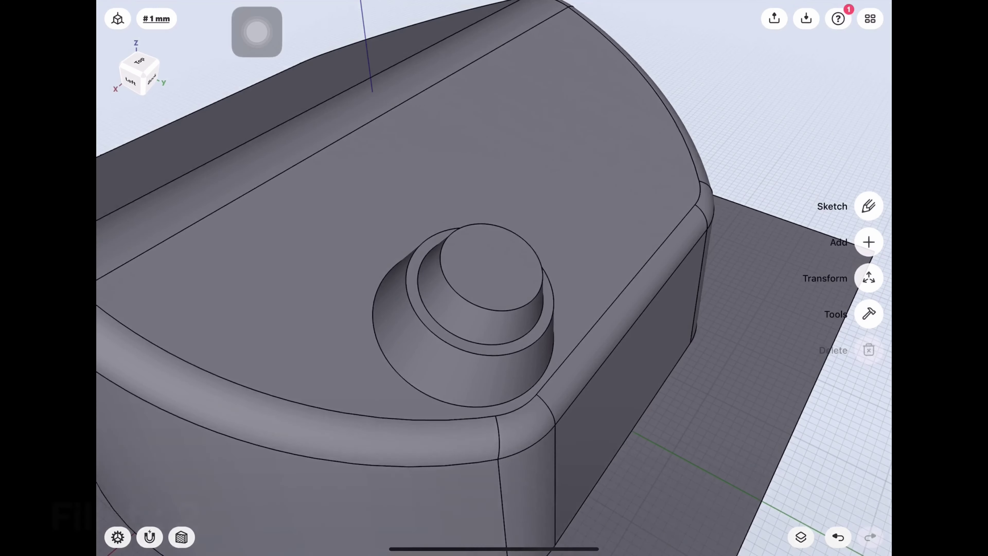
left_click(529, 302)
left_click_drag(535, 302, 570, 336)
left_click(543, 335)
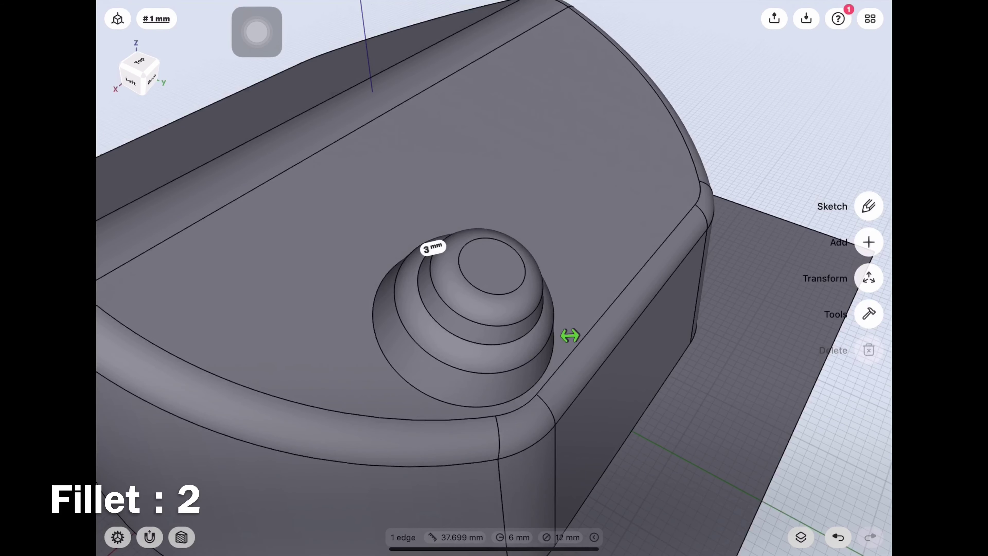
scroll(493, 278, "down", 5)
mouse_move(494, 273)
middle_mouse_down()
mouse_move(552, 342)
mouse_move(563, 381)
middle_mouse_up()
middle_click_drag(494, 278, 428, 288)
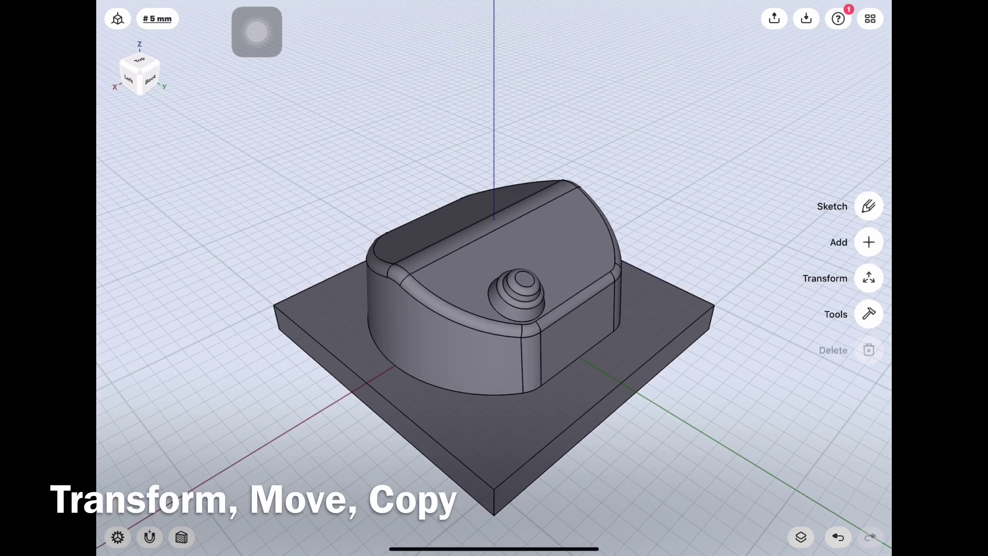
Step: Move a copy of the stepped boss 29 mm along the roof
left_click(869, 278)
left_click(866, 223)
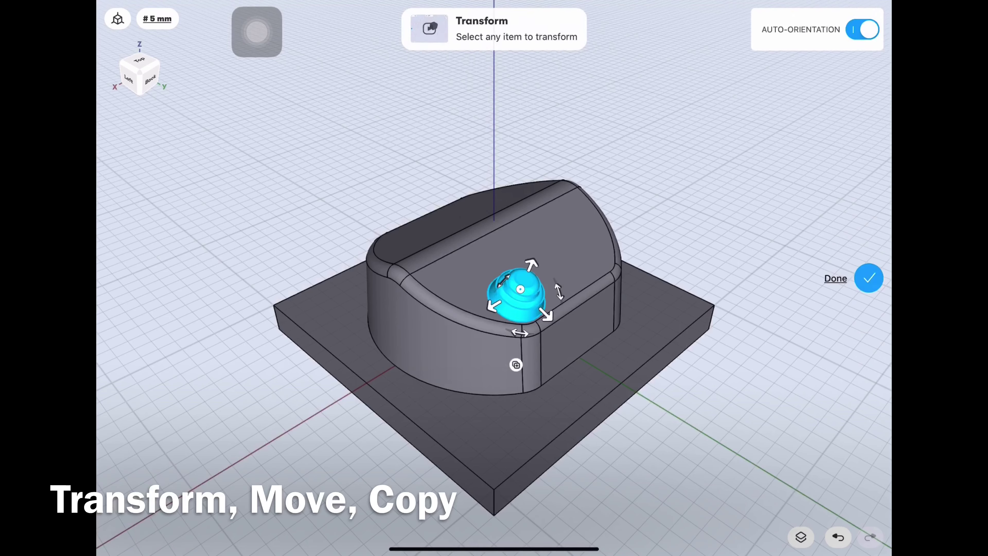
left_click(516, 364)
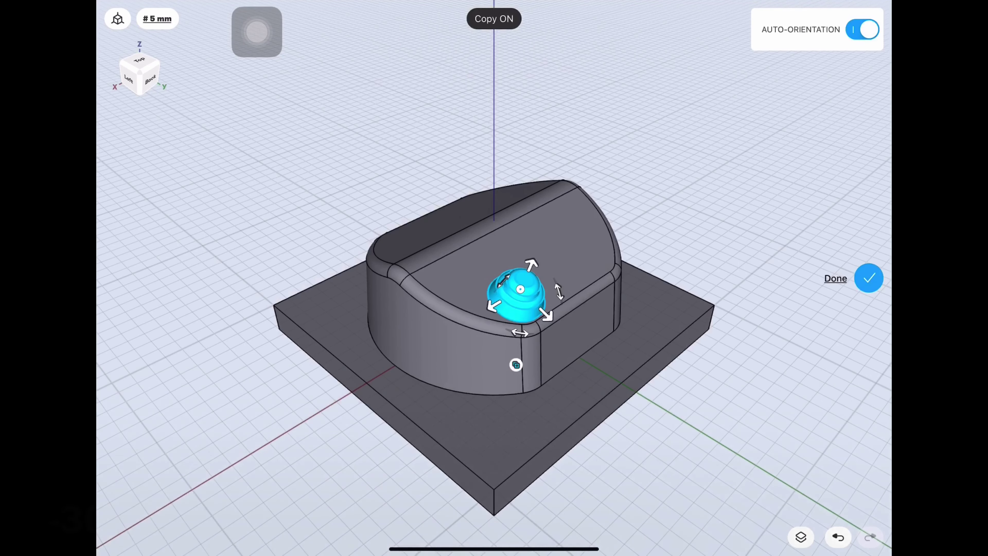
mouse_move(531, 266)
left_mouse_down()
mouse_move(585, 230)
mouse_move(585, 252)
left_mouse_up()
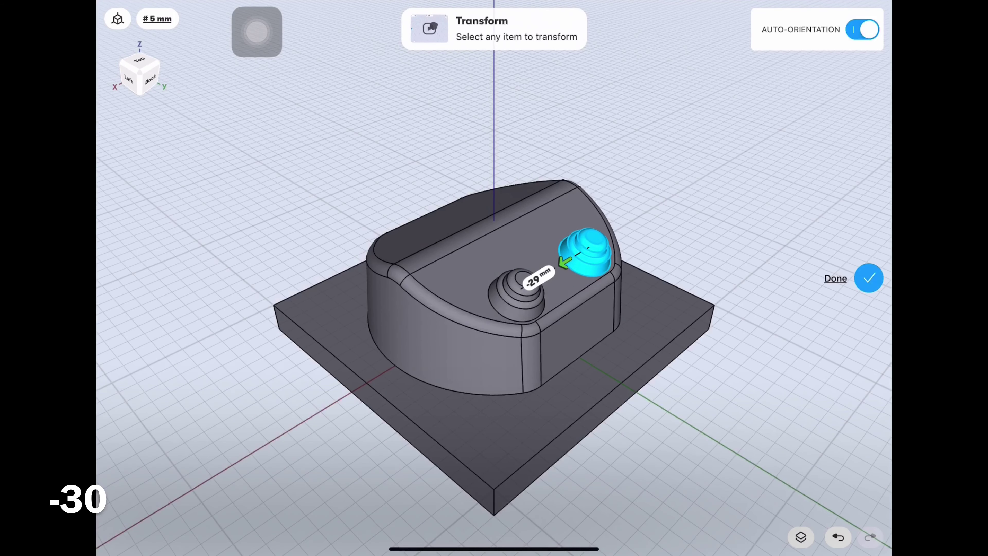
left_click(868, 278)
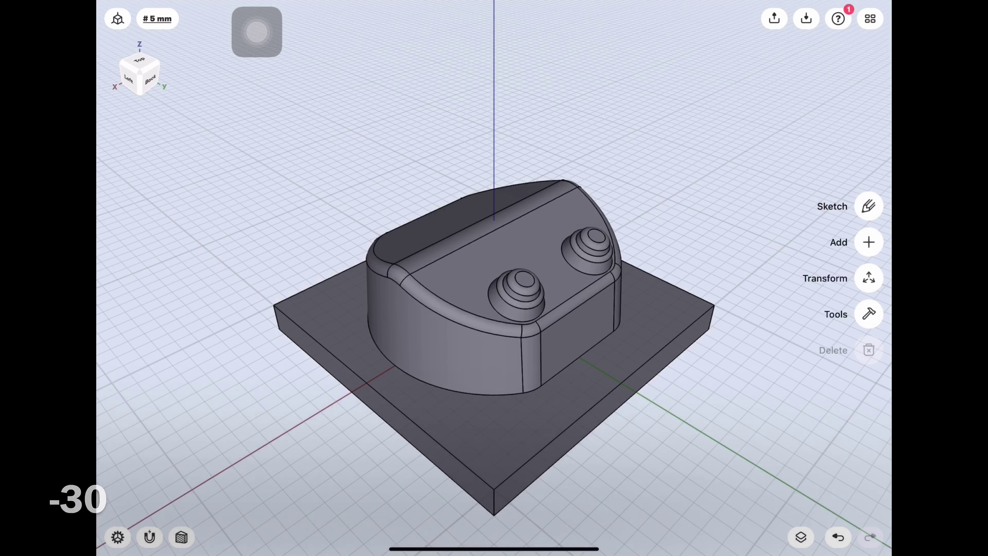
Step: Add a Midplane construction plane between two opposite side faces of the base plate
left_click(869, 242)
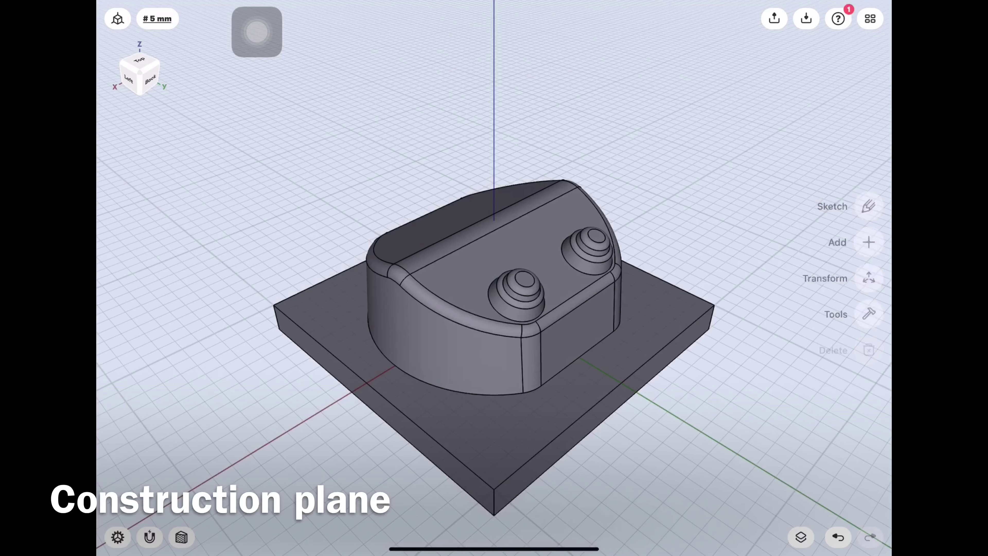
left_click(868, 278)
left_click(869, 260)
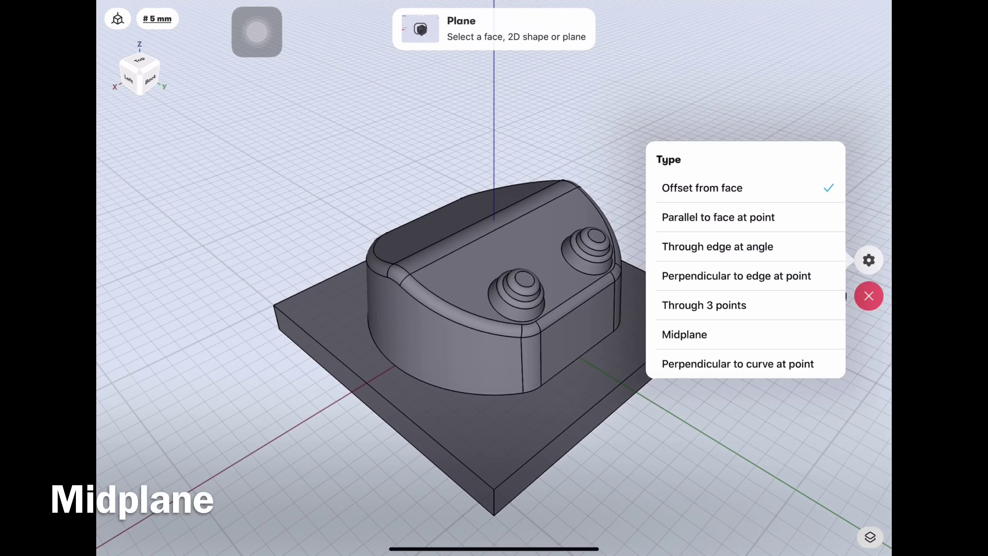
left_click(684, 334)
left_click(604, 410)
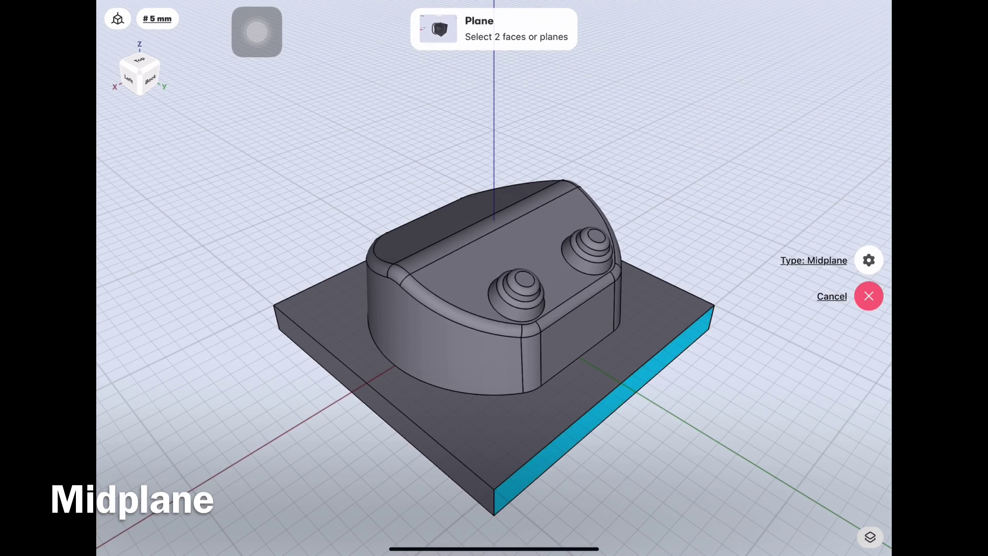
middle_click_drag(584, 273, 389, 280)
left_click(269, 393)
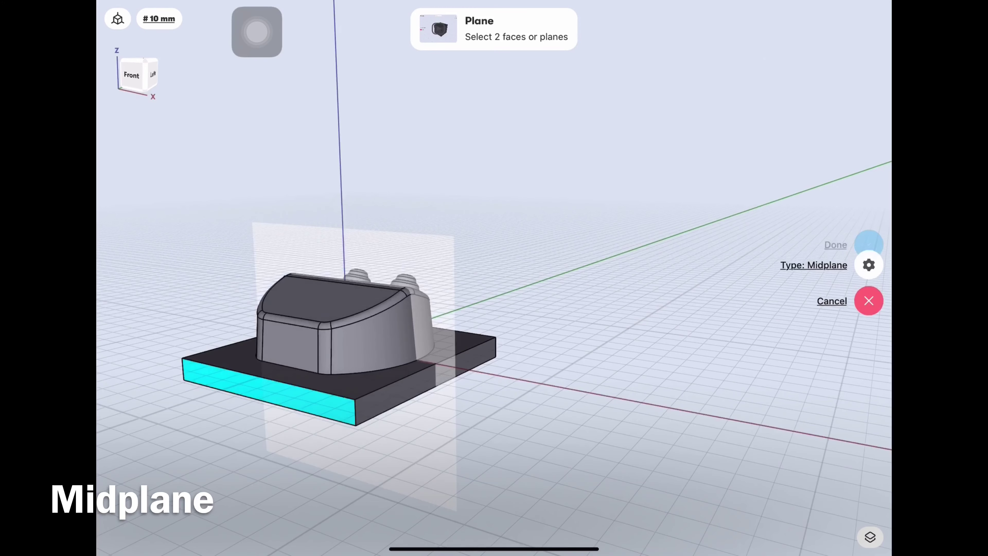
middle_click_drag(545, 350, 350, 342)
left_click(869, 242)
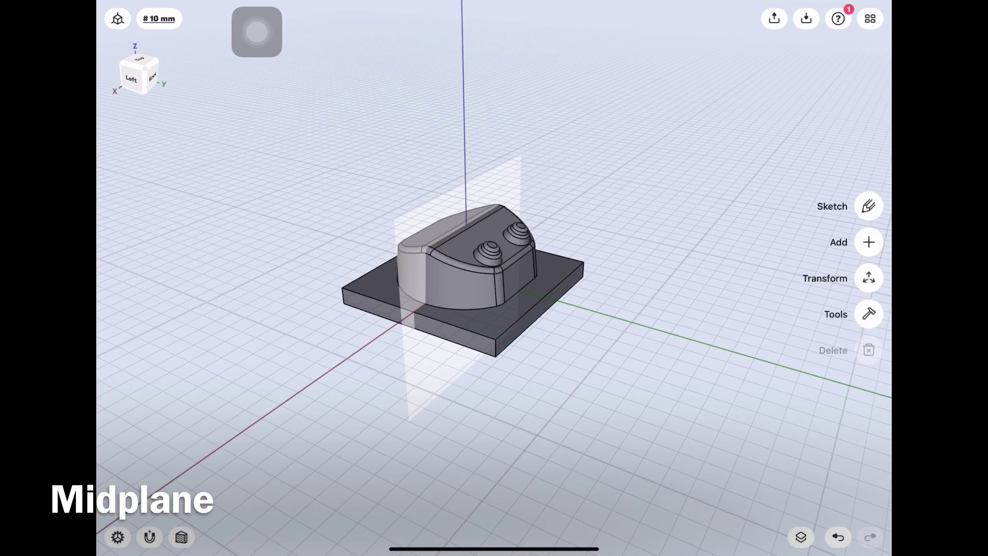
middle_click_drag(506, 311, 525, 303)
scroll(490, 288, "up", 2)
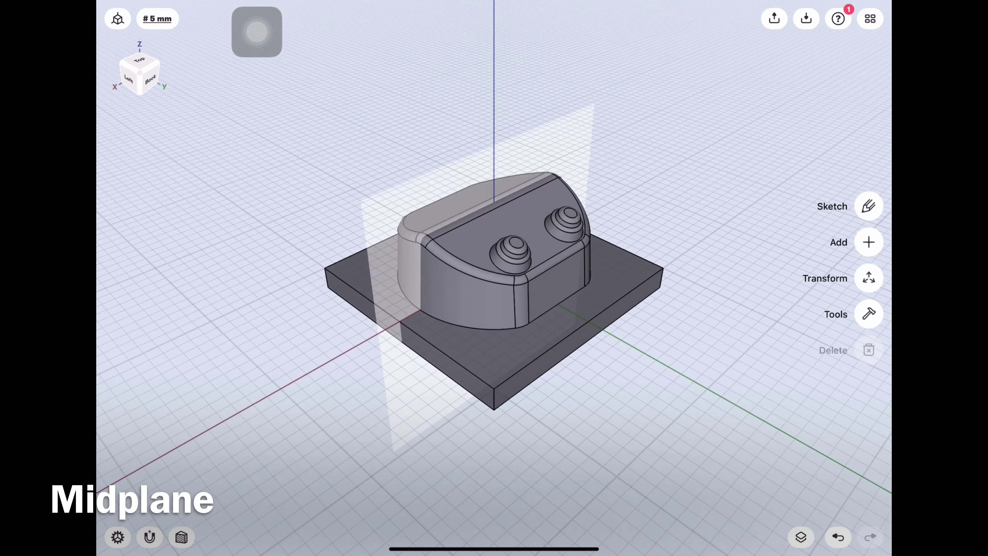
Step: Mirror both stepped bosses across the midplane to make four bosses
left_click(868, 278)
left_click(868, 366)
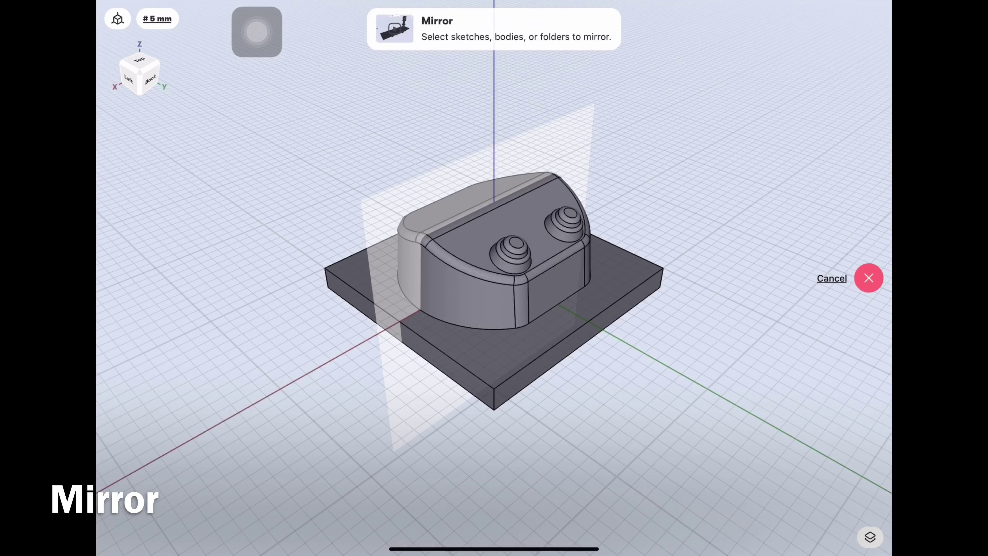
double_click(511, 254)
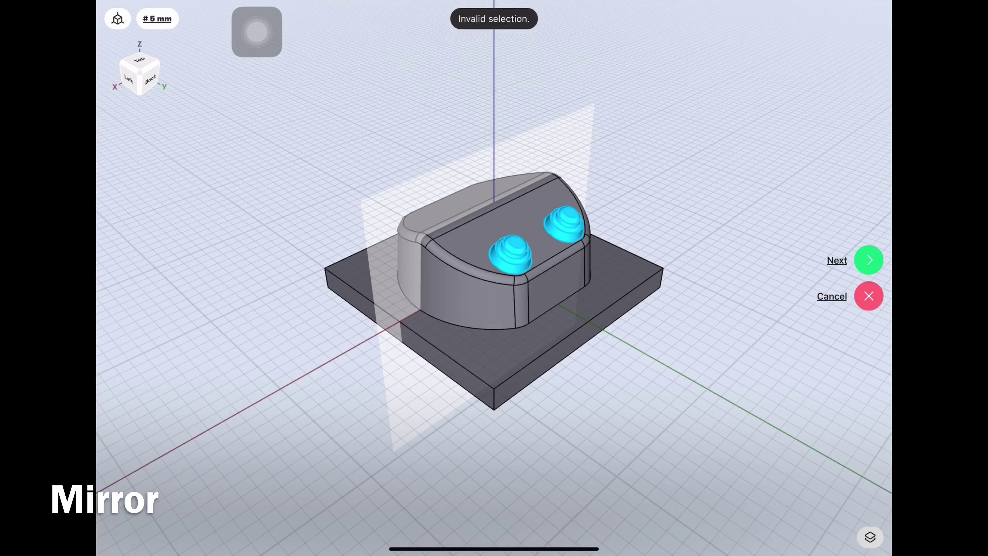
left_click(869, 260)
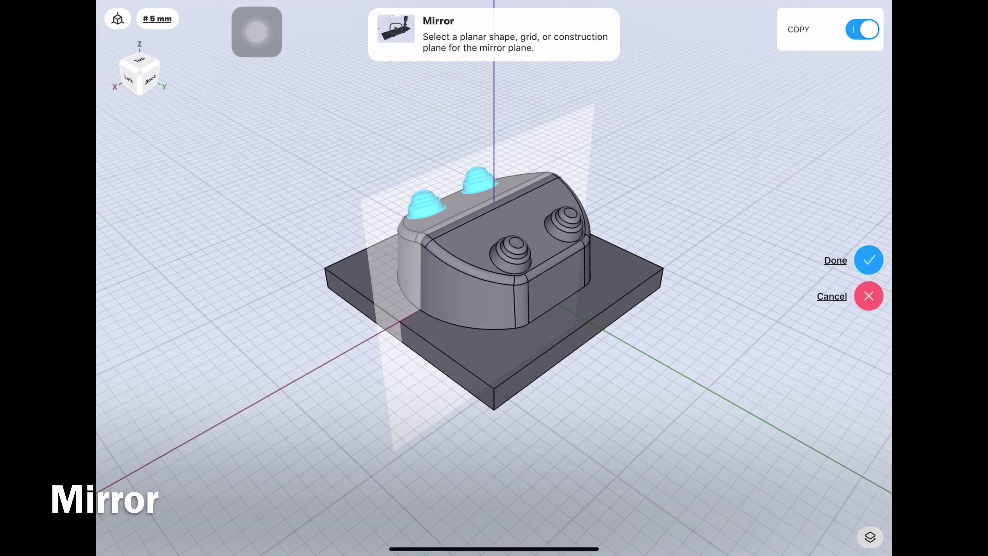
left_click(868, 260)
left_click(428, 389)
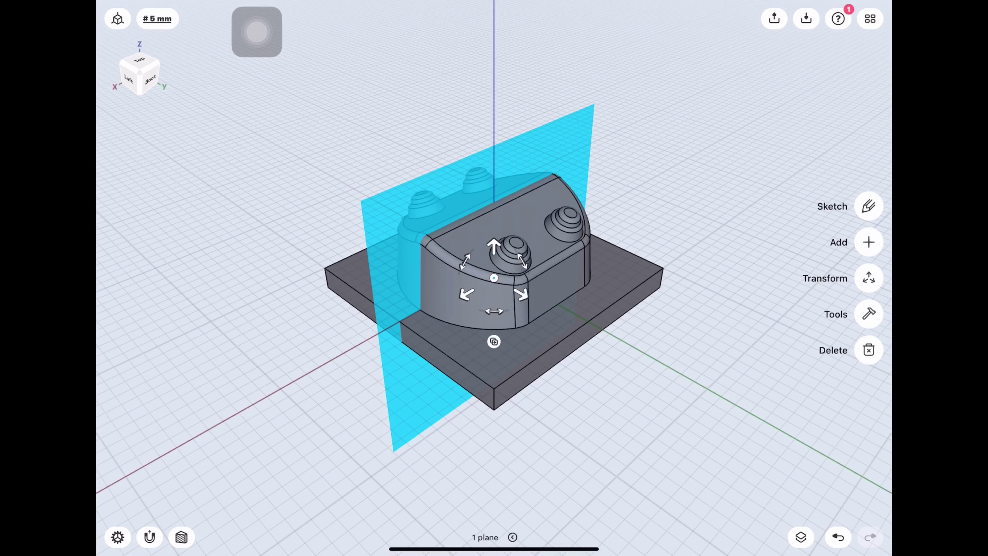
left_click(700, 427)
mouse_move(583, 194)
left_mouse_down()
mouse_move(544, 350)
mouse_move(583, 273)
left_mouse_up()
left_click(139, 72)
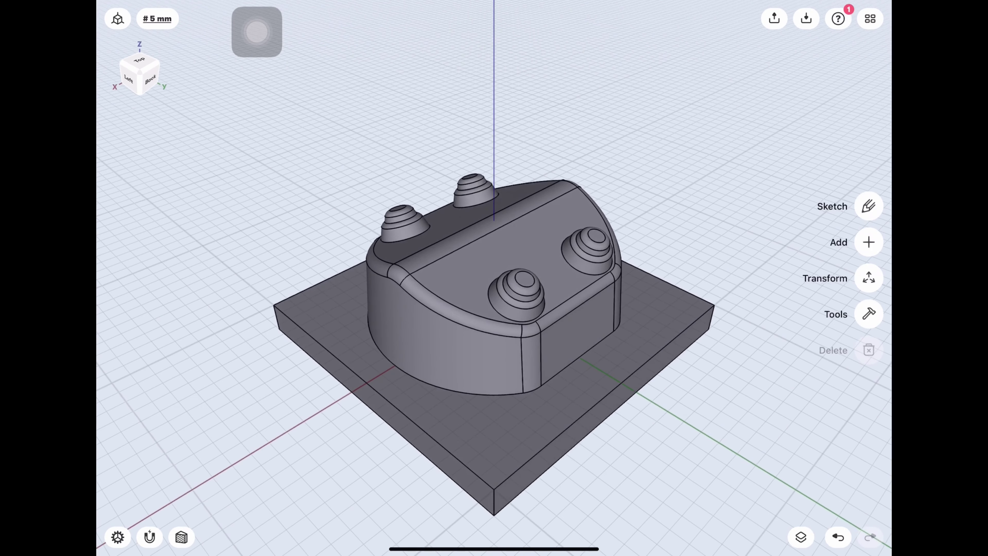
Step: Unite the plate and all four bosses into a single body
left_click(868, 314)
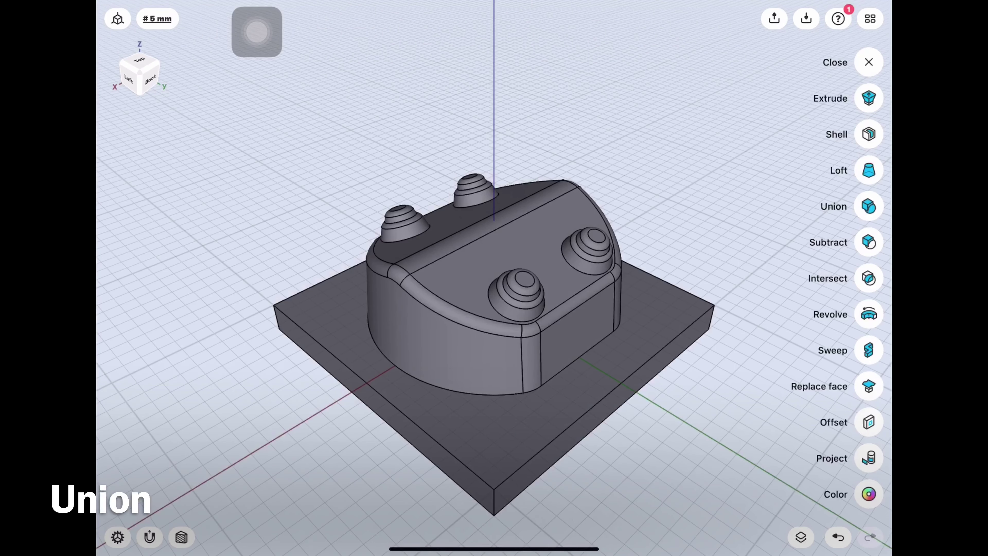
left_click(868, 206)
left_click(447, 342)
left_click(517, 293)
left_click(588, 249)
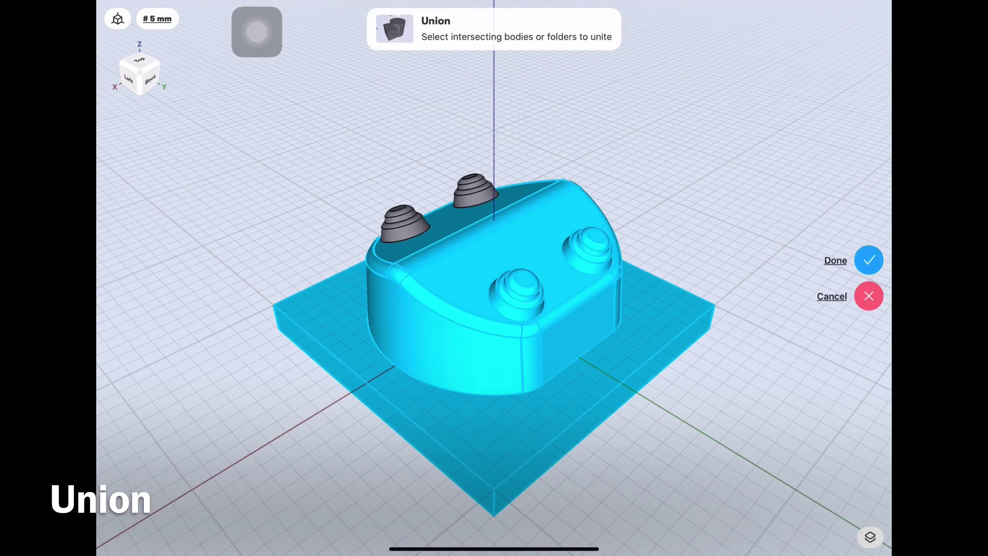
left_click(868, 259)
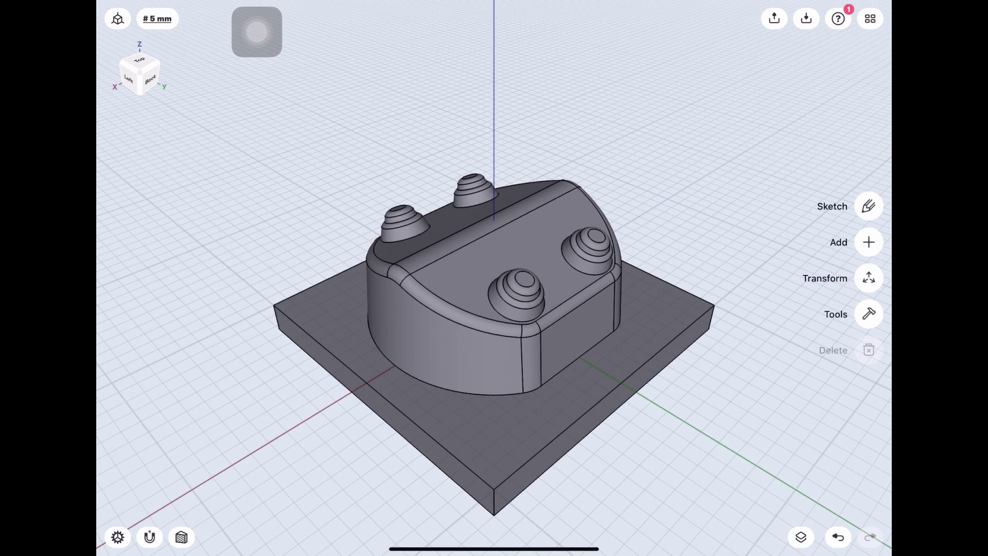
left_click(800, 537)
Step: Show the united body and inspect the part from side, left and back views
left_click(874, 50)
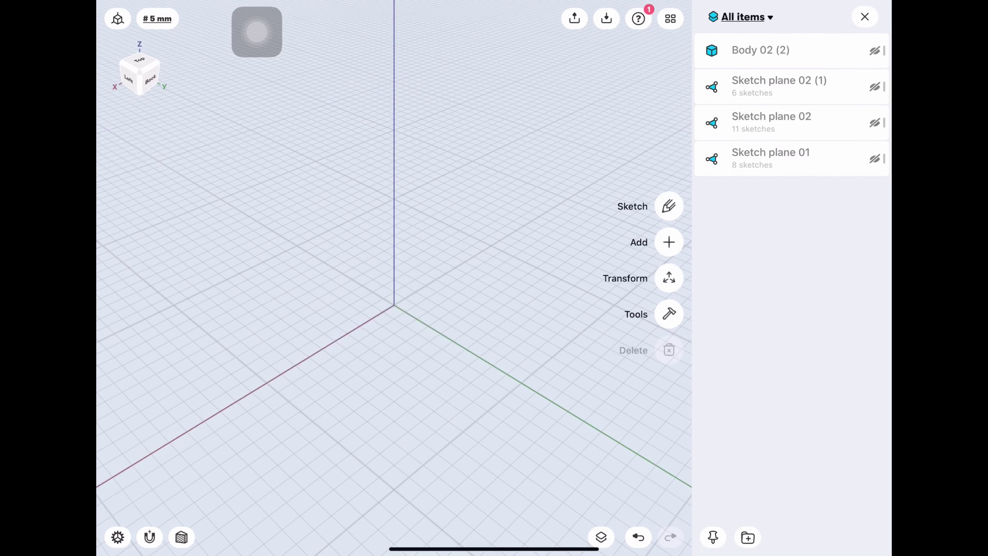
left_click(864, 17)
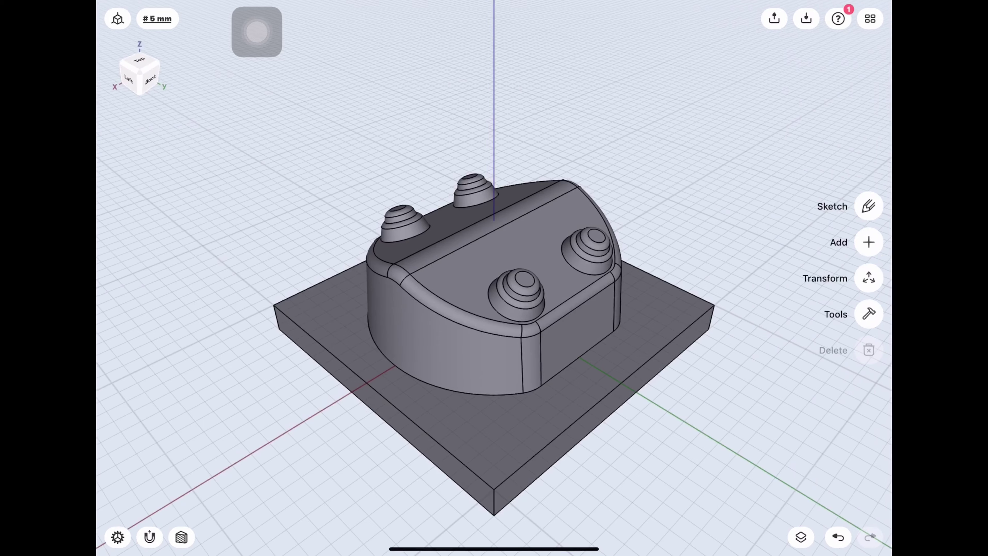
left_click_drag(466, 350, 505, 273)
mouse_move(467, 350)
left_mouse_down()
mouse_move(505, 335)
mouse_move(487, 327)
mouse_move(466, 366)
mouse_move(498, 331)
left_mouse_up()
left_click(139, 82)
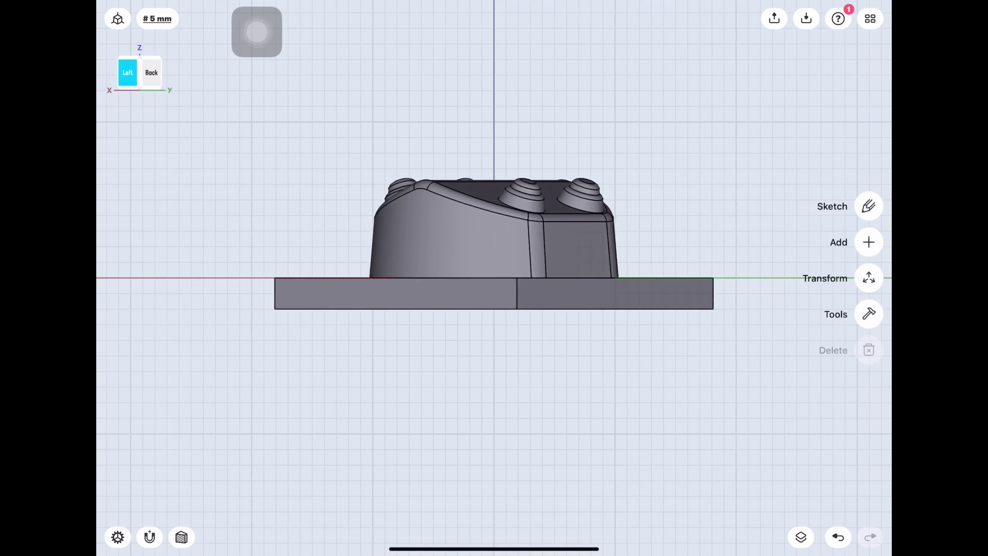
left_click_drag(494, 389, 486, 447)
left_click(139, 73)
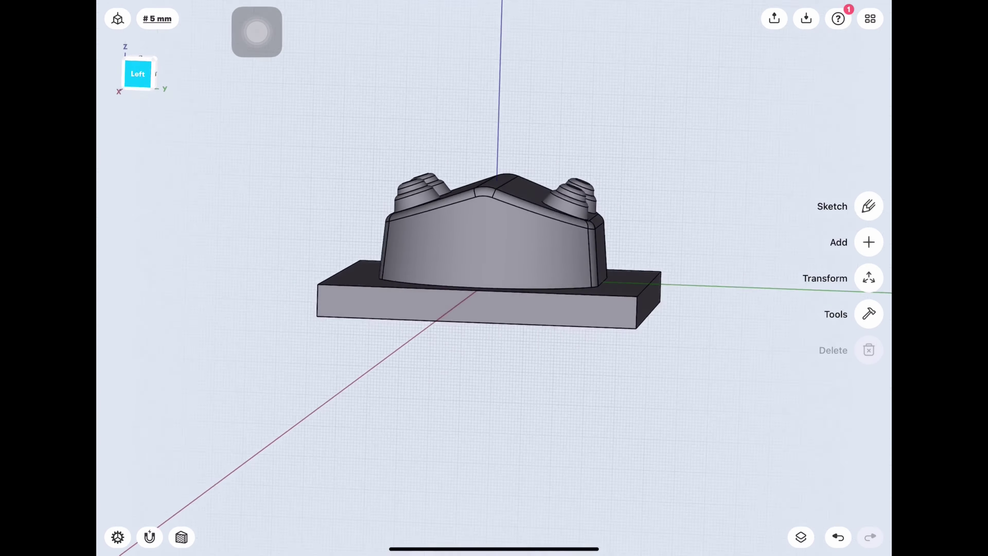
left_click_drag(494, 389, 447, 428)
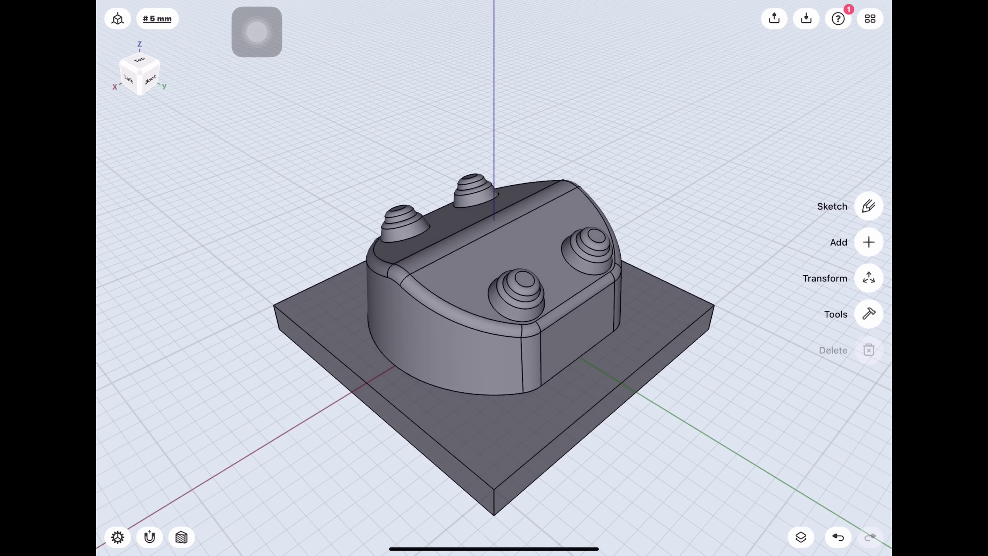
left_click(147, 78)
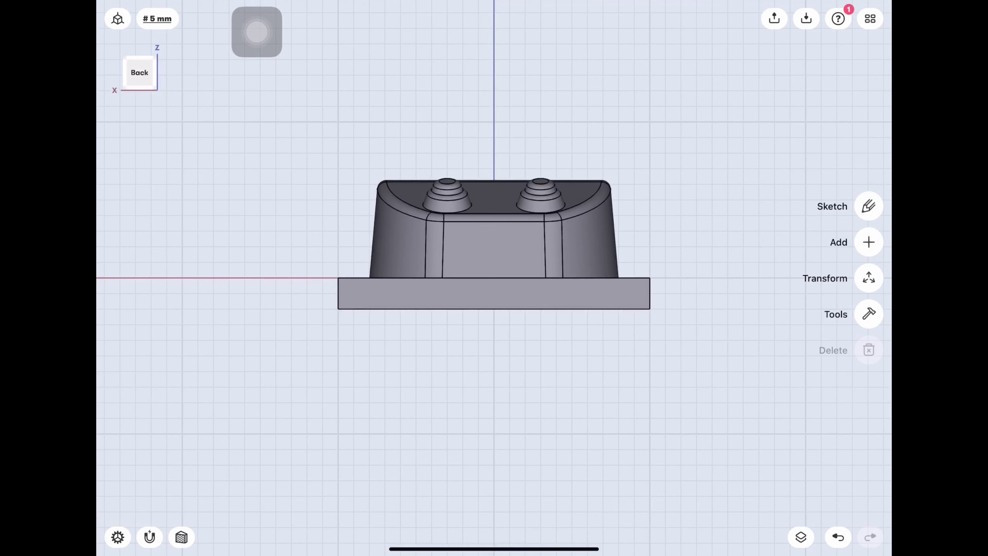
left_click_drag(494, 389, 545, 448)
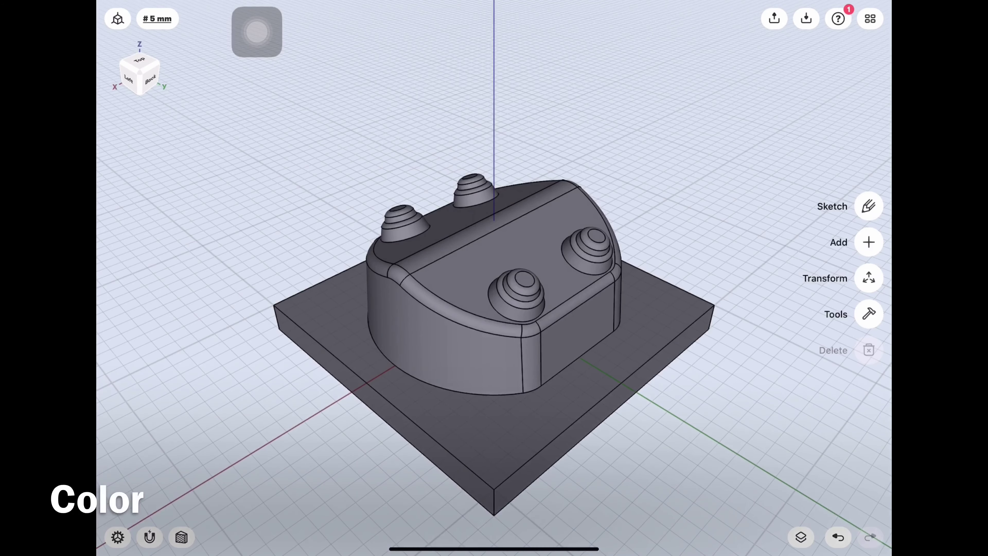
Step: Colour the whole united body red-orange
left_click(869, 314)
left_click(868, 494)
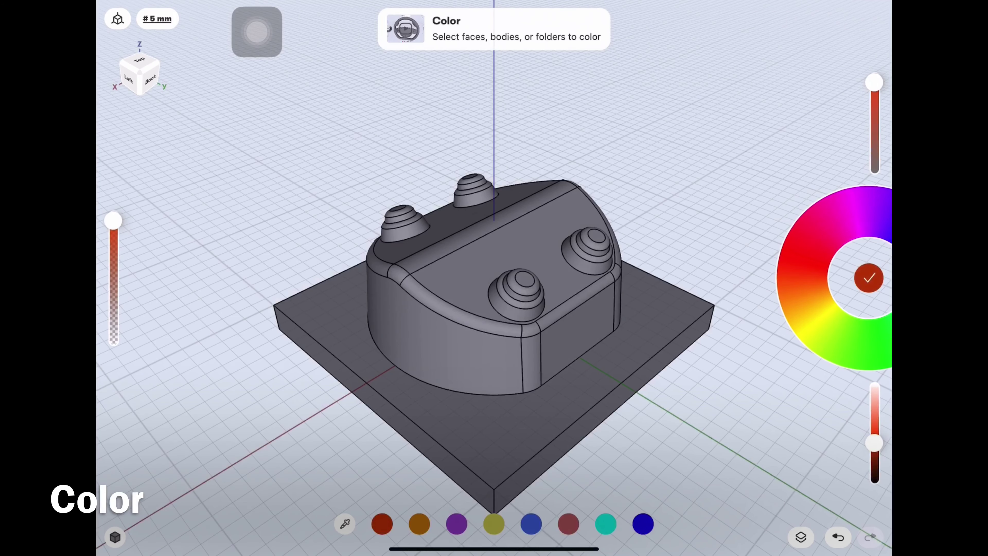
left_click(447, 342)
left_click(868, 277)
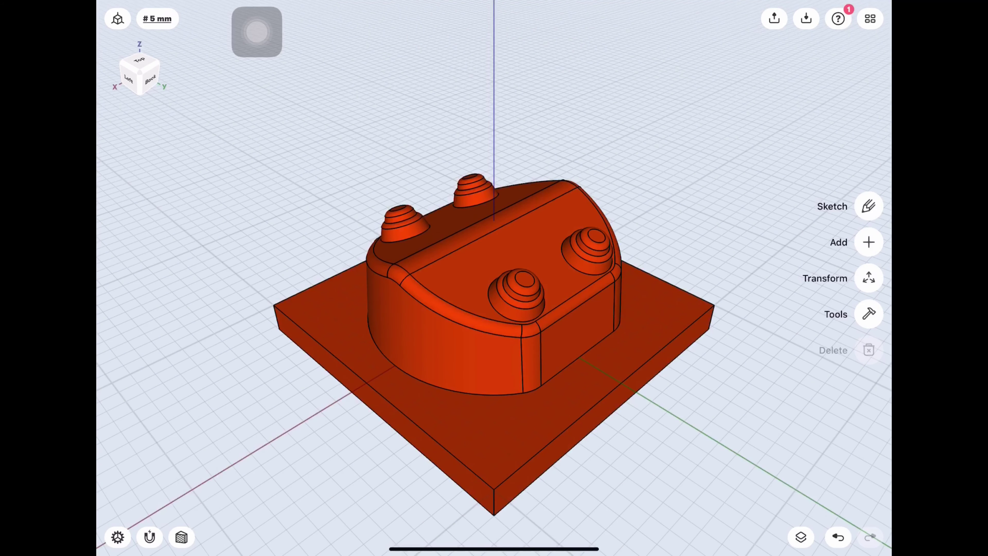
Step: Start a new sketch on the base plate's top face
mouse_move(494, 273)
left_mouse_down()
mouse_move(486, 350)
mouse_move(447, 272)
mouse_move(435, 280)
mouse_move(428, 331)
mouse_move(370, 311)
mouse_move(389, 272)
mouse_move(427, 253)
left_mouse_up()
left_click(584, 390)
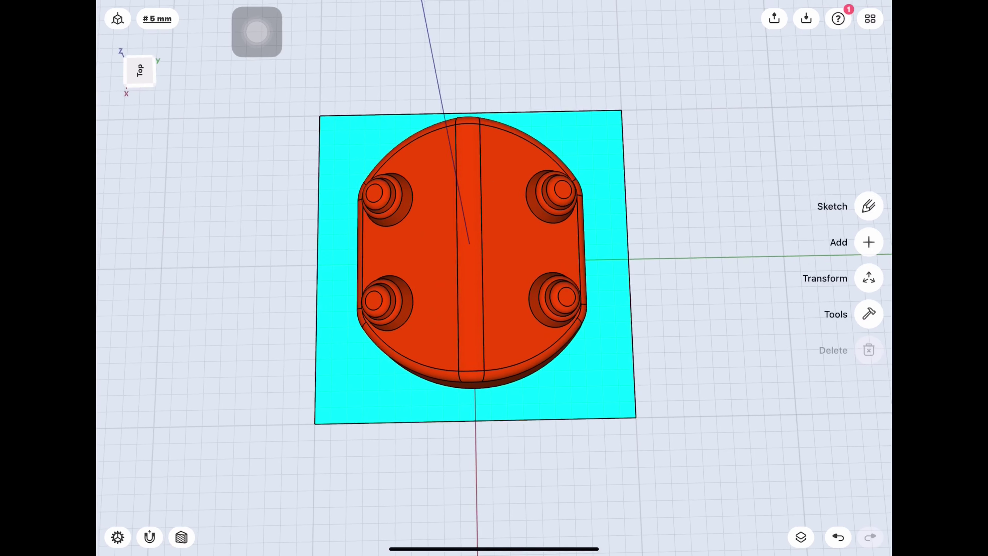
left_click(868, 205)
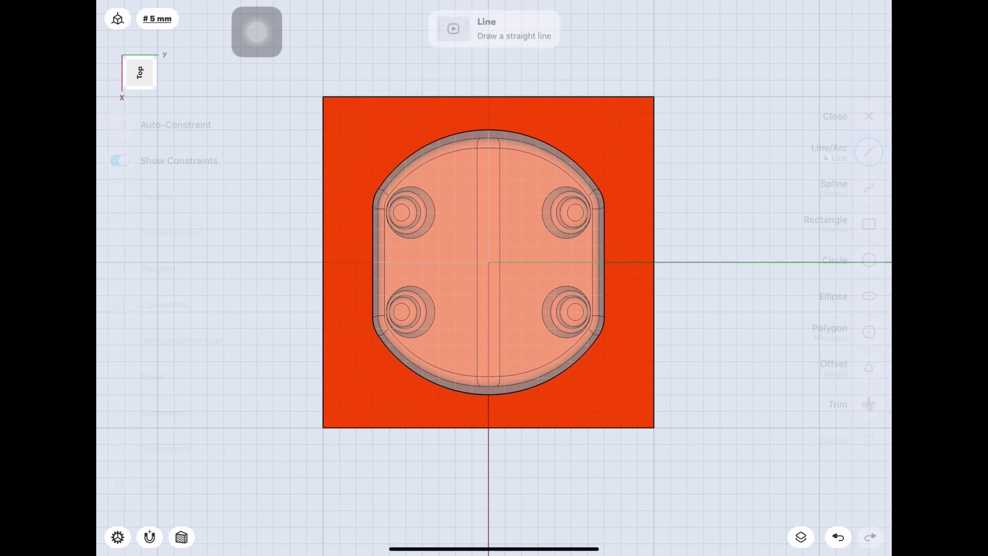